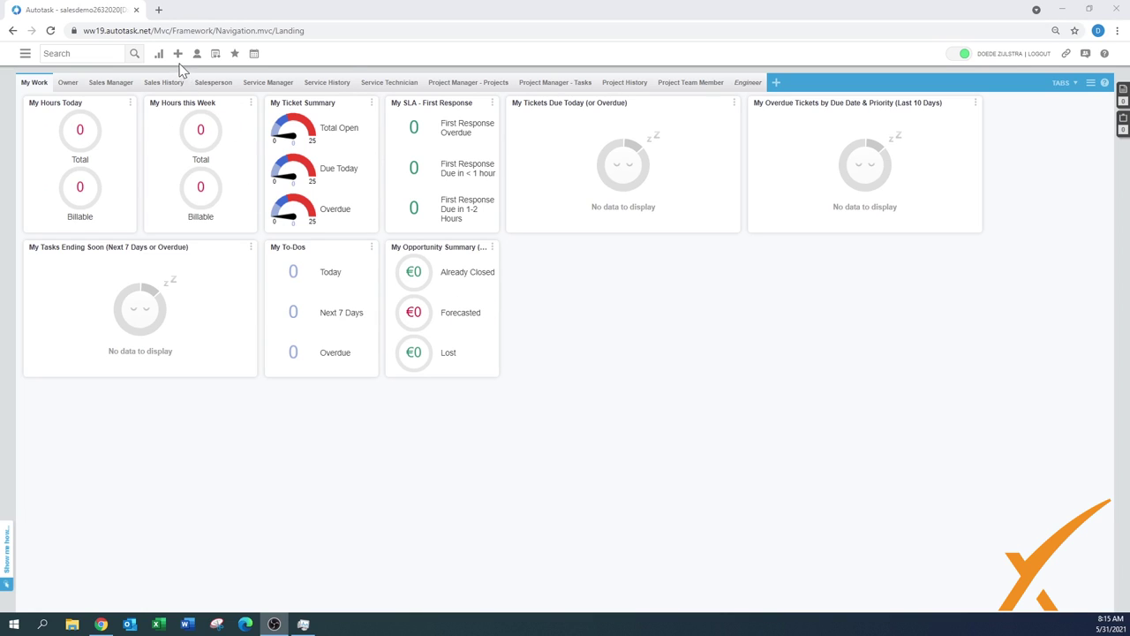
Go to the project search page and start a new blank project.
mouse_move(179, 56)
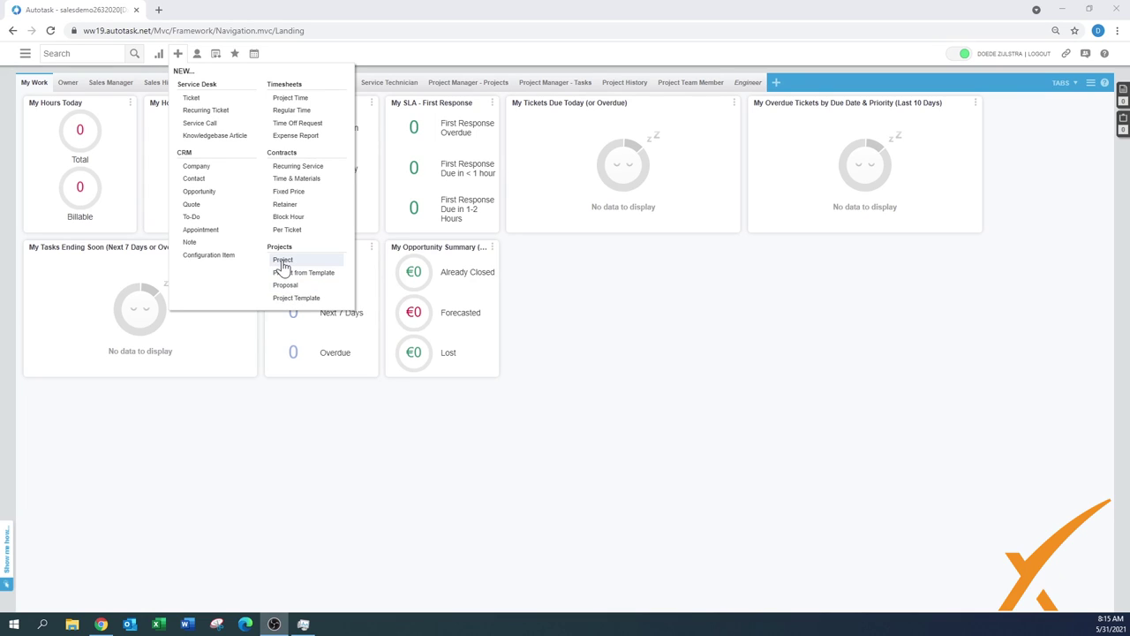
click(22, 58)
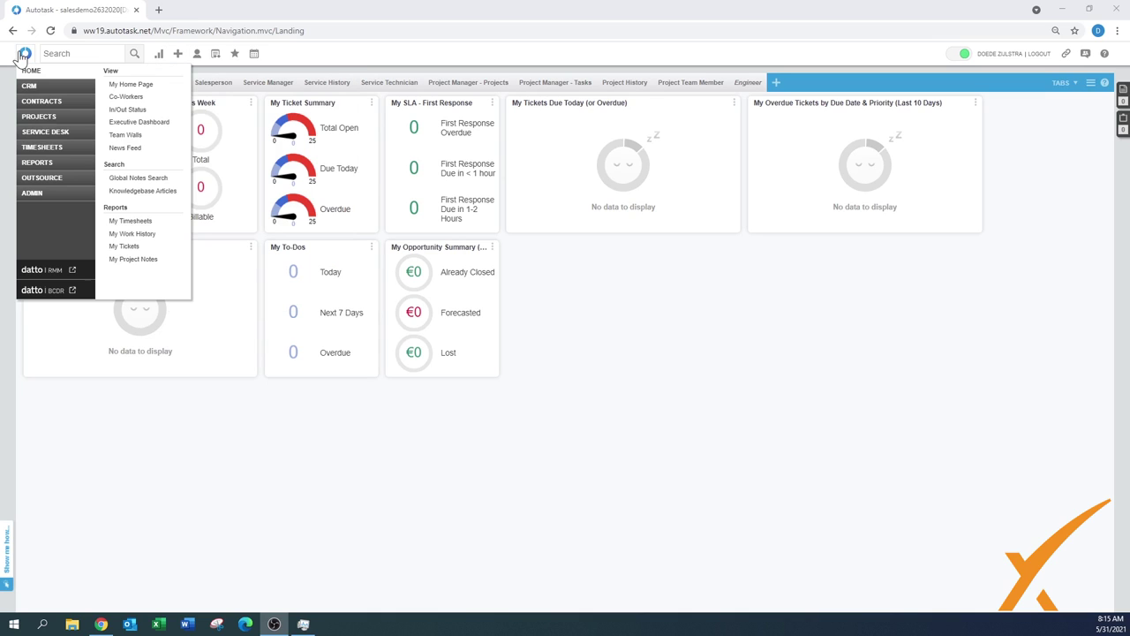
click(43, 119)
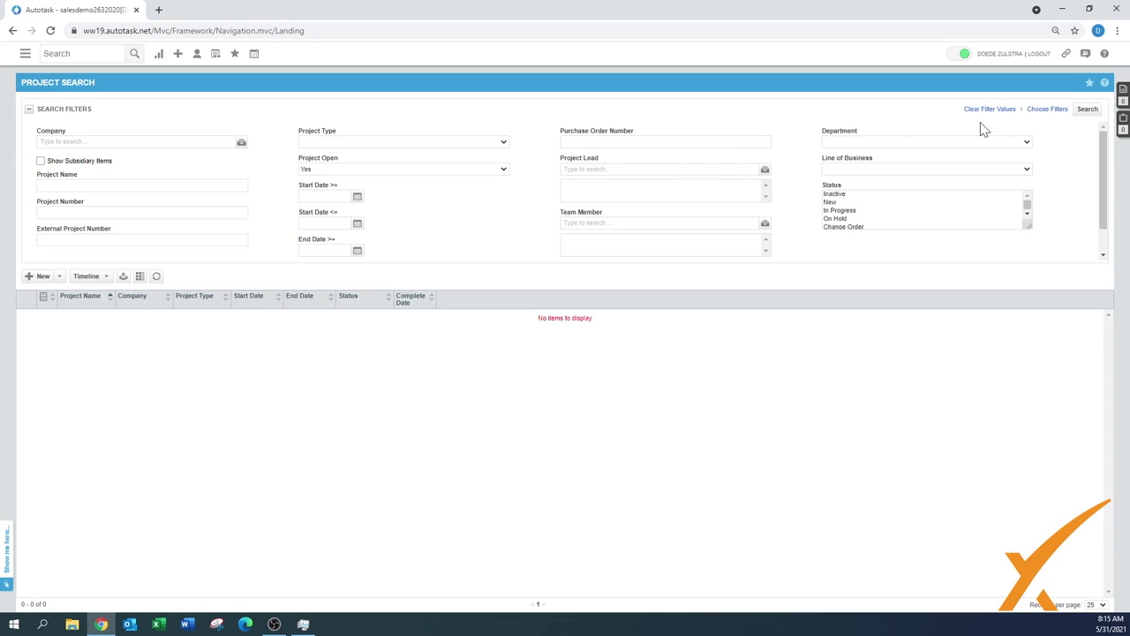
click(41, 277)
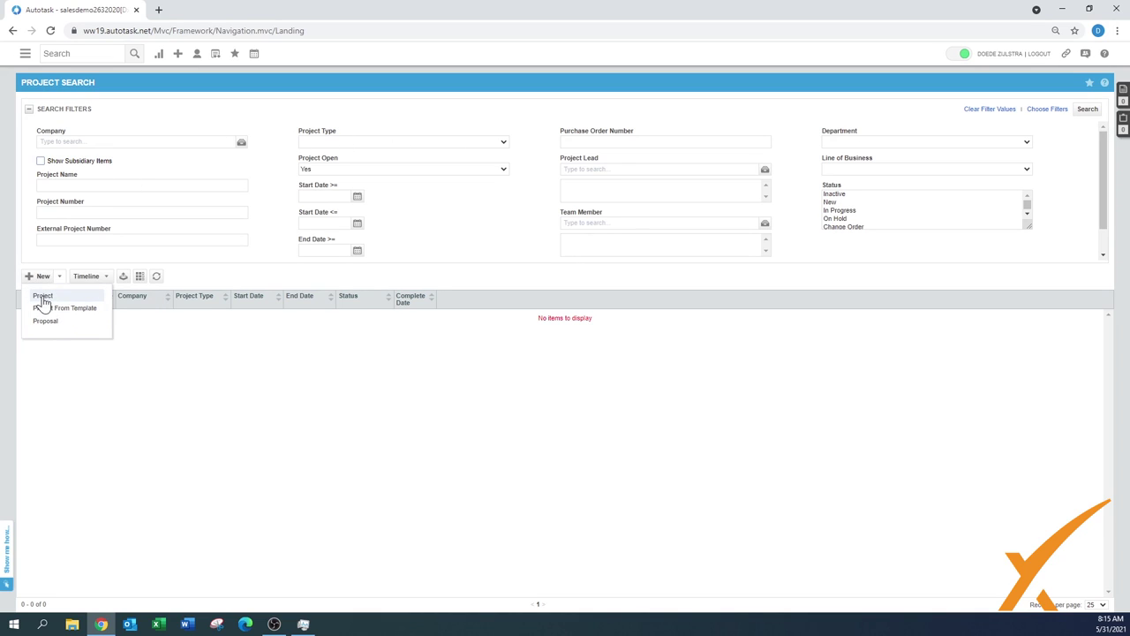
click(42, 299)
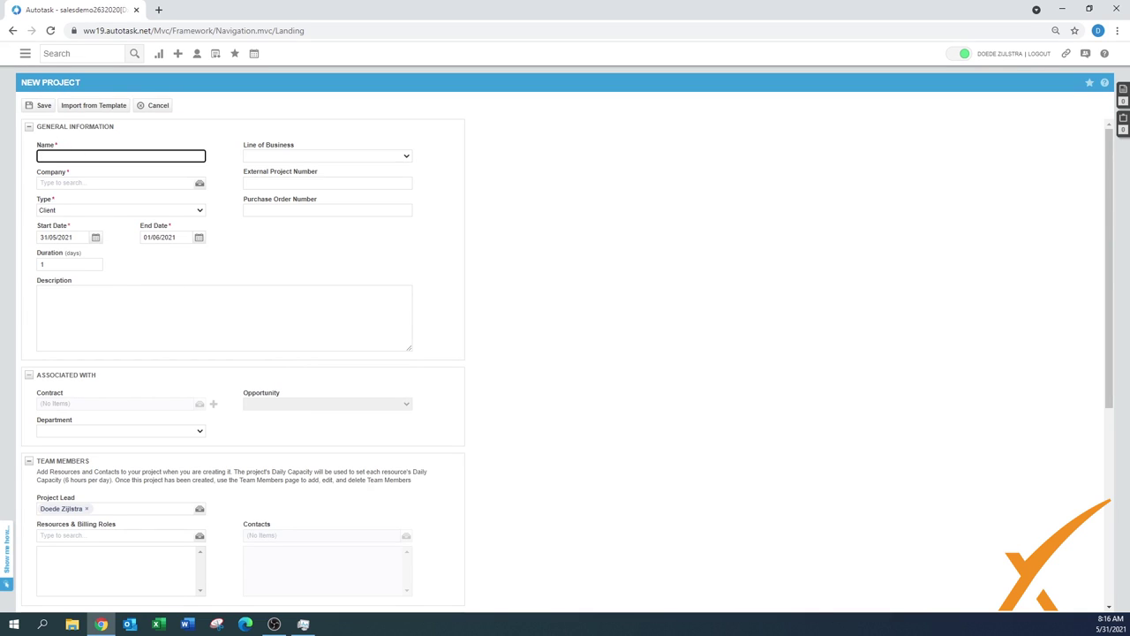
Name the project "Project from scratch" and assign it to Blue Sky Group with the type Client.
text(oject from scratch)
key(Tab)
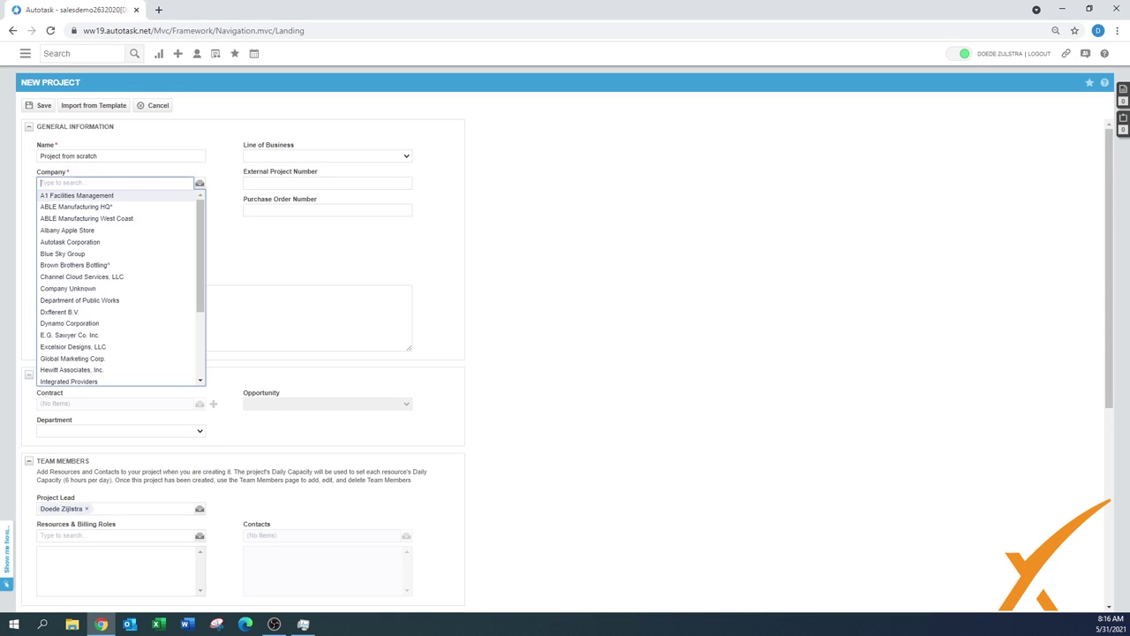
click(70, 254)
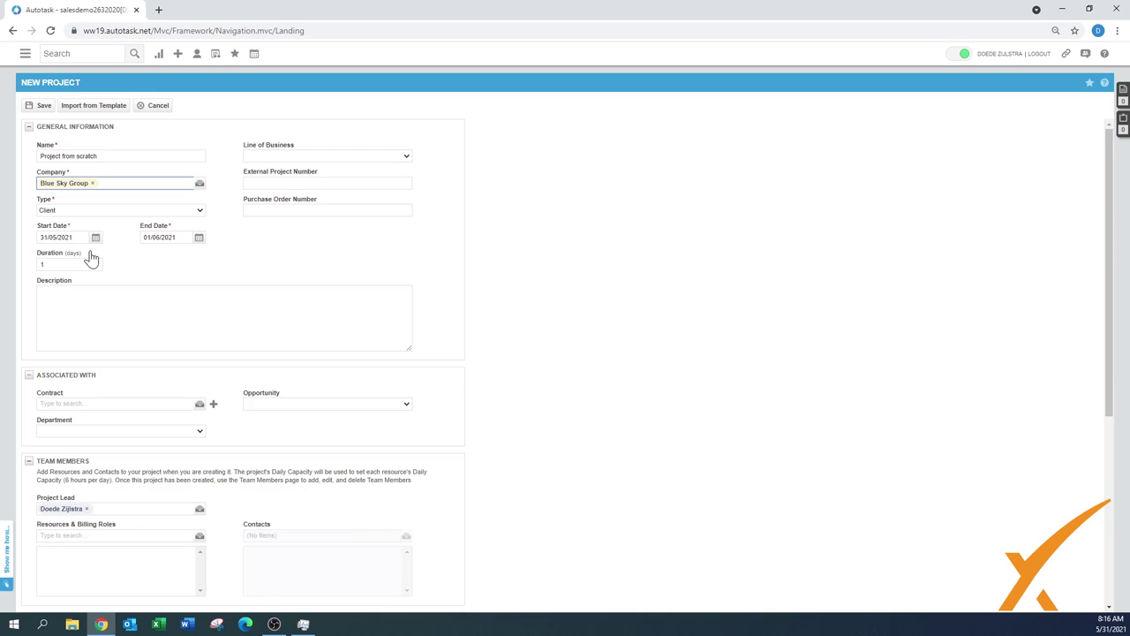
click(58, 213)
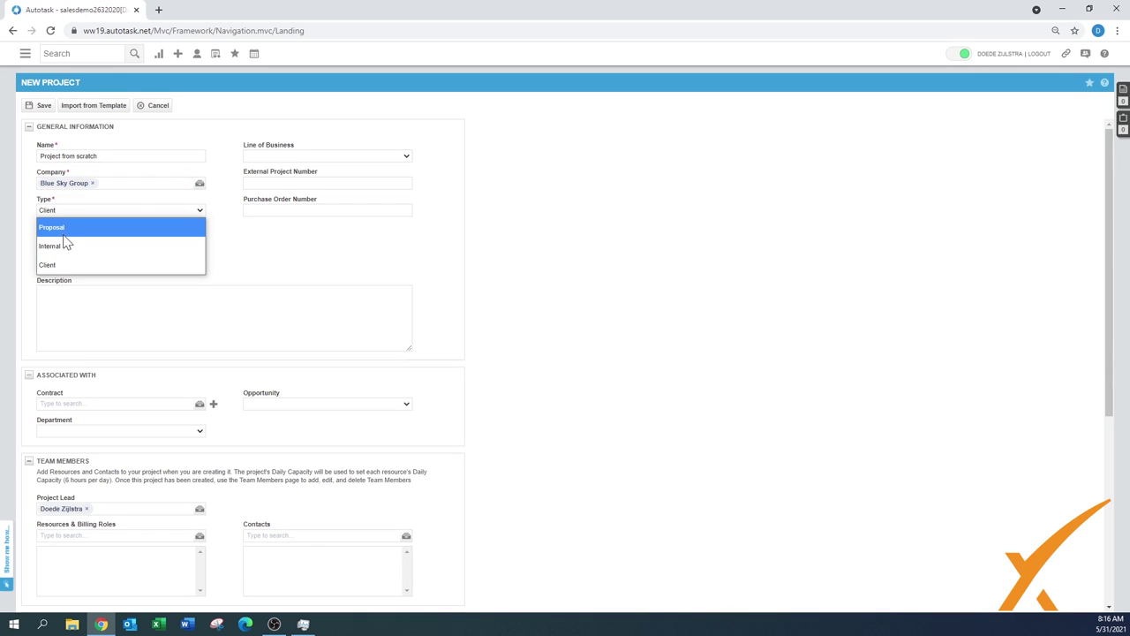
click(63, 211)
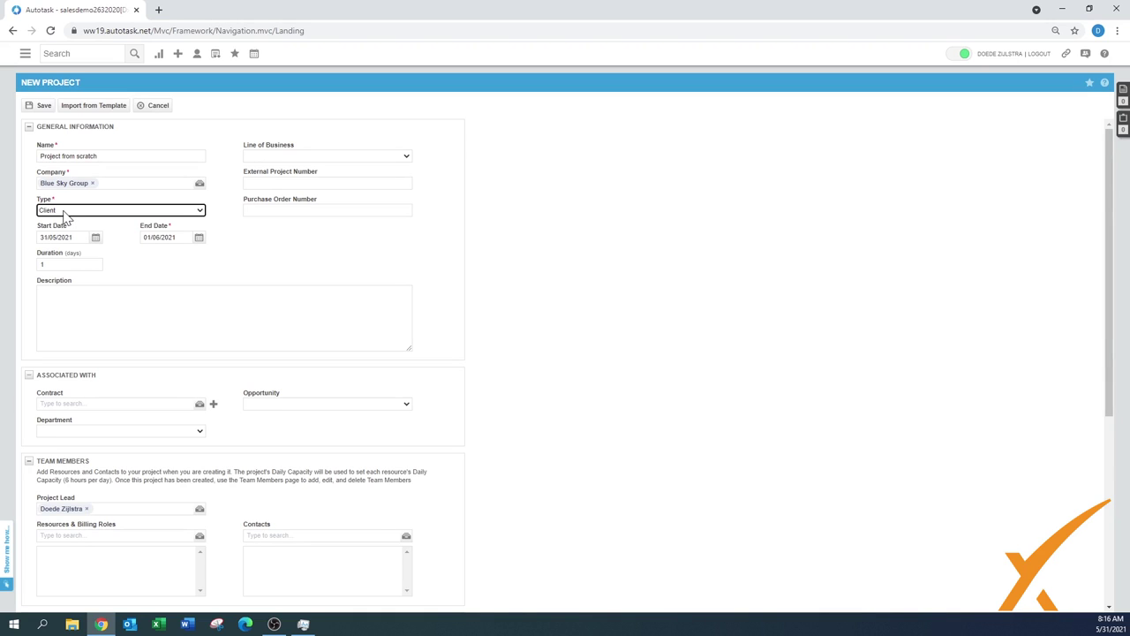
Schedule the project from 01/06/2021 to 30/06/2021 with a duration of 5 days.
click(96, 240)
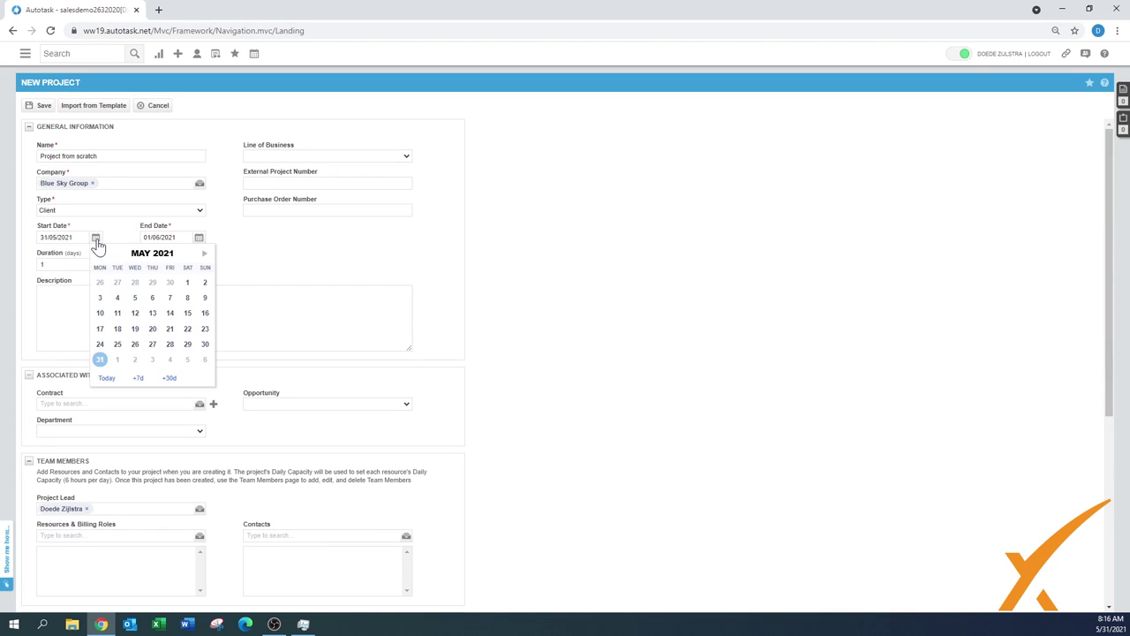
click(124, 392)
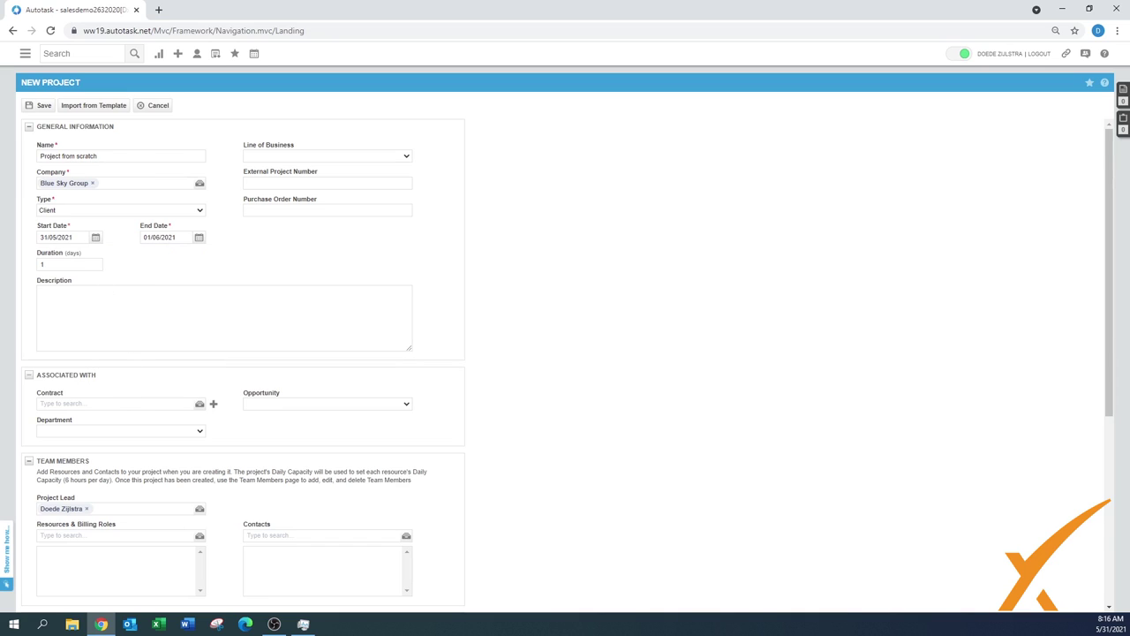
click(97, 240)
click(117, 360)
click(199, 240)
click(237, 344)
key(Tab)
key(Tab)
text(5)
click(148, 265)
Set the line of business to General > Services and enter "Test" as the project description.
click(276, 158)
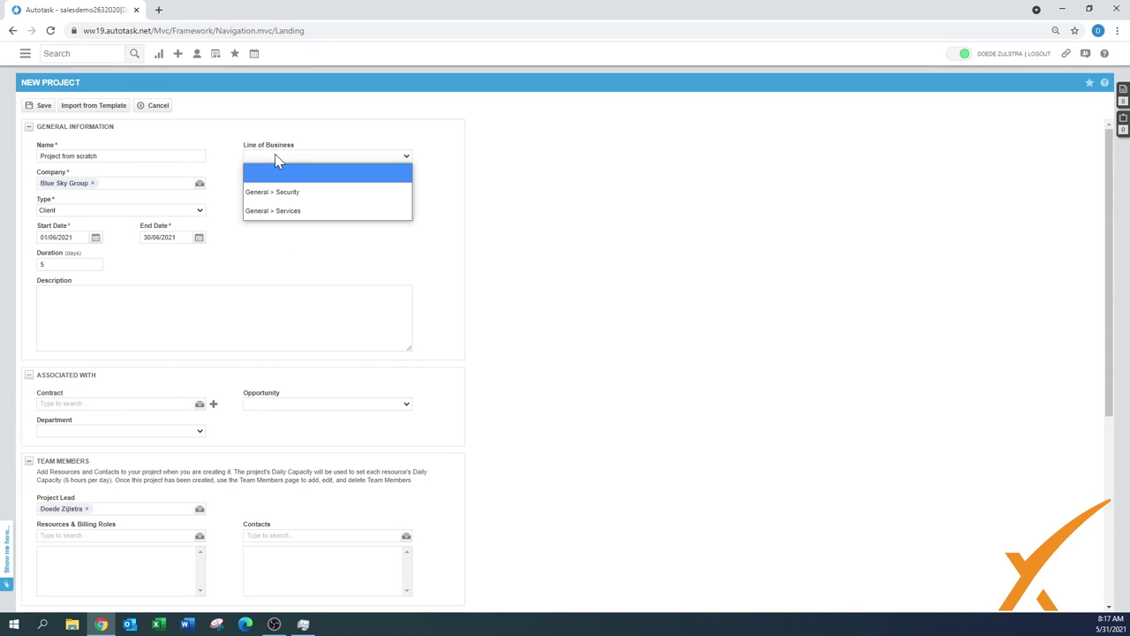
click(303, 212)
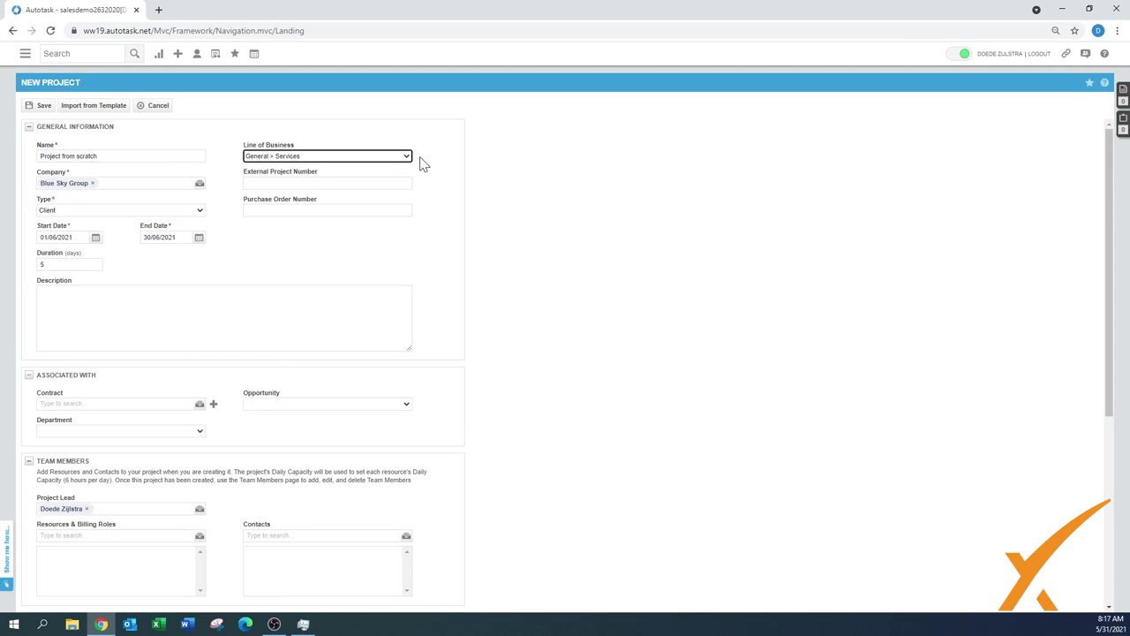
click(326, 182)
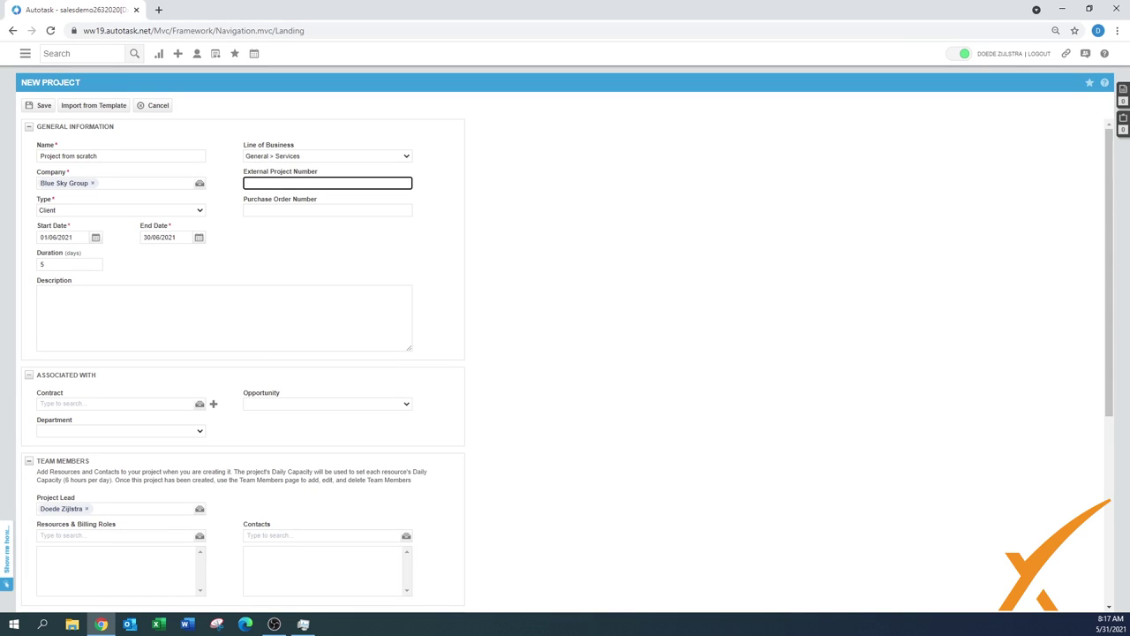
key(Tab)
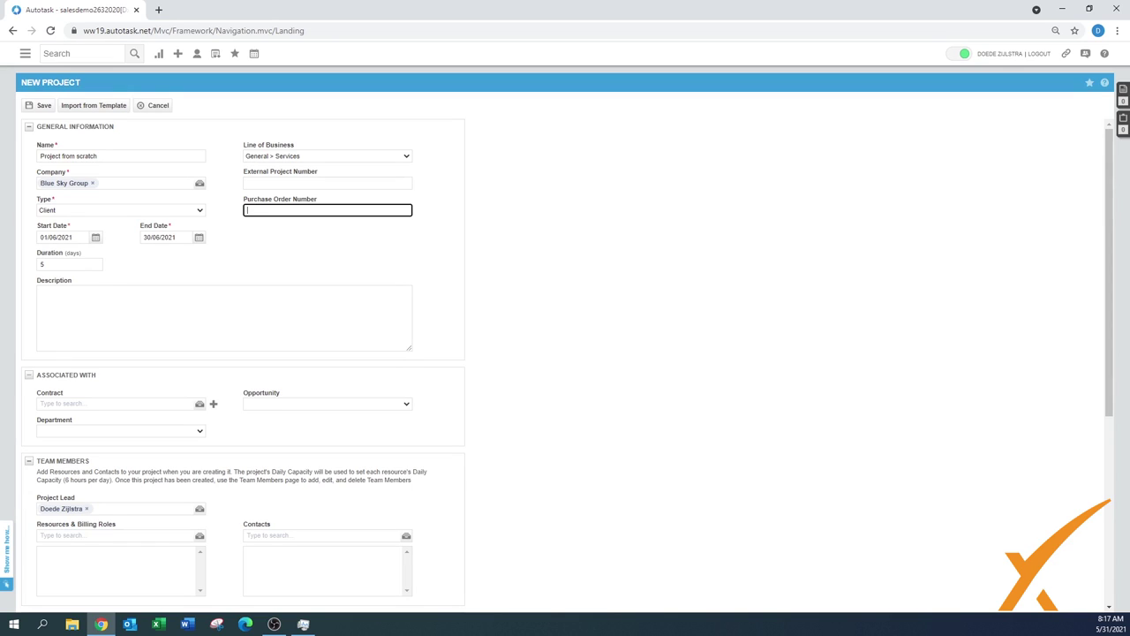
click(223, 316)
text(Test)
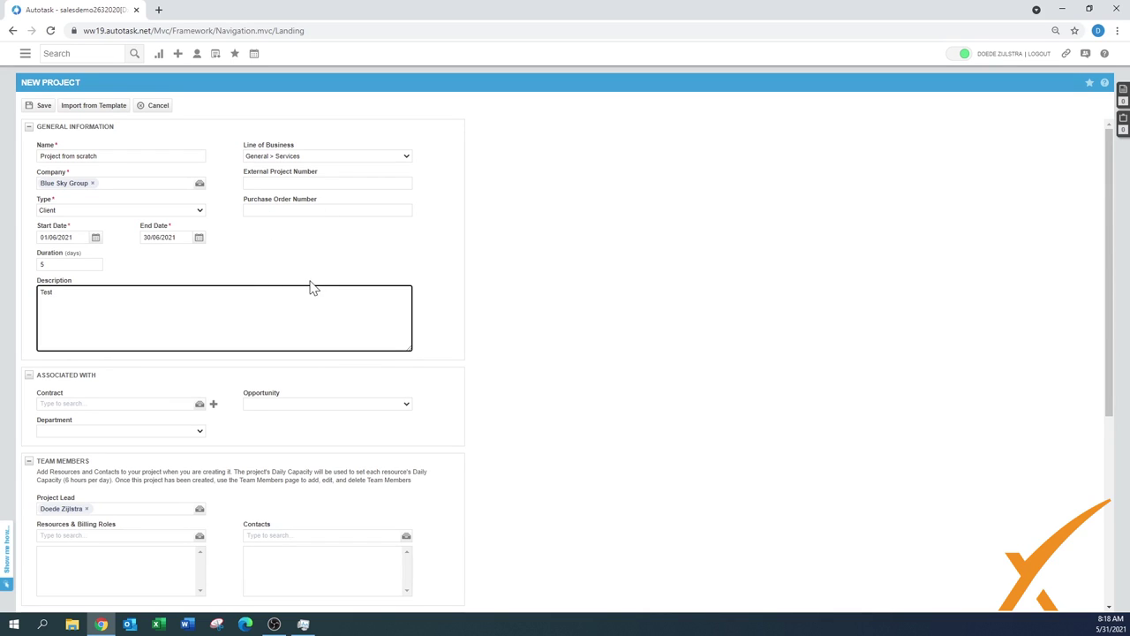
Change the project's company to A1 Facilities Management and associate the project with the New Workstation Request opportunity.
click(282, 406)
click(290, 431)
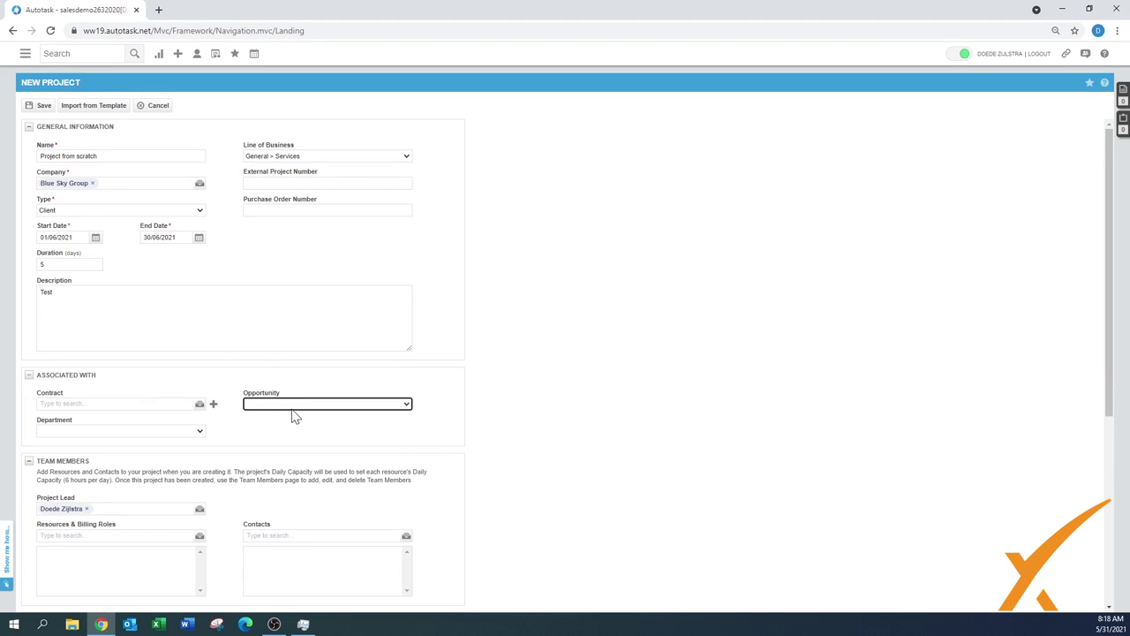
click(199, 183)
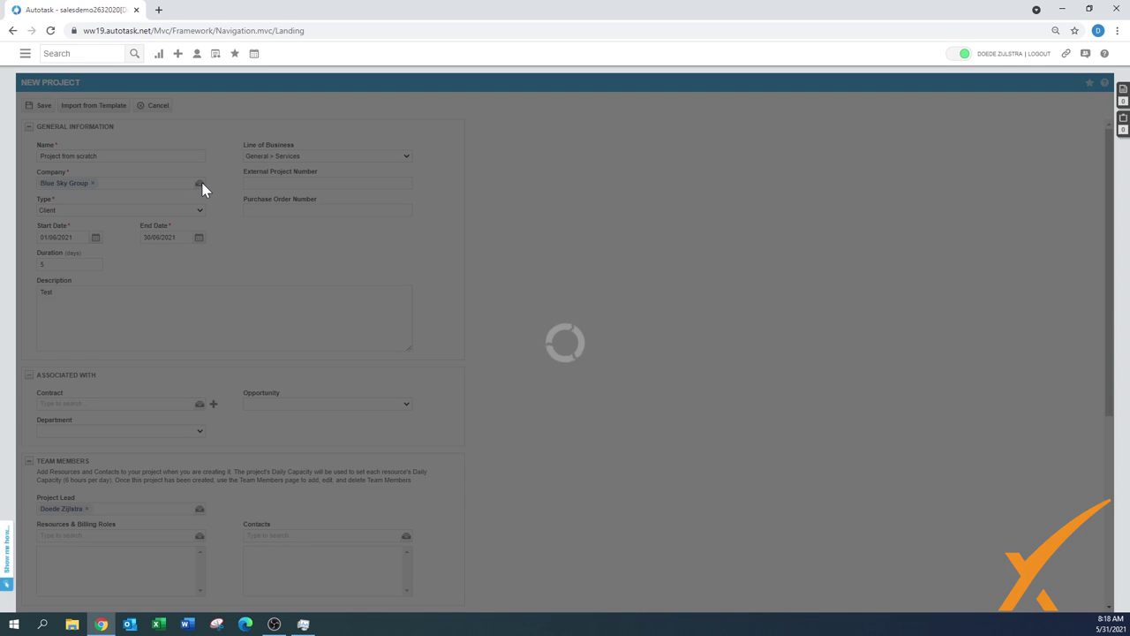
click(382, 346)
click(295, 405)
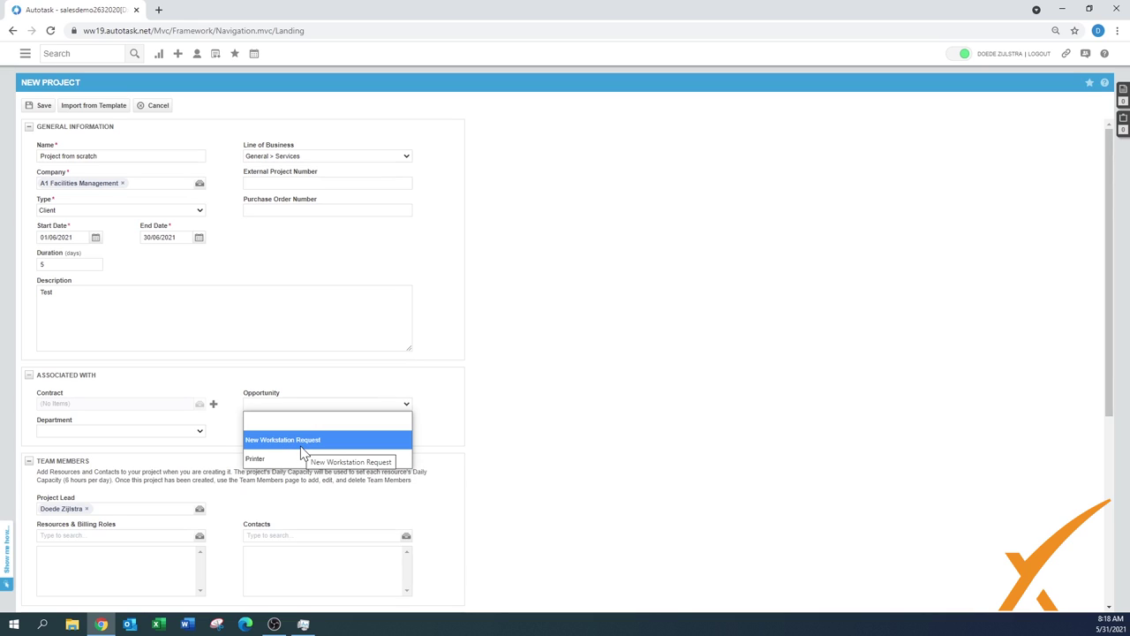
click(302, 446)
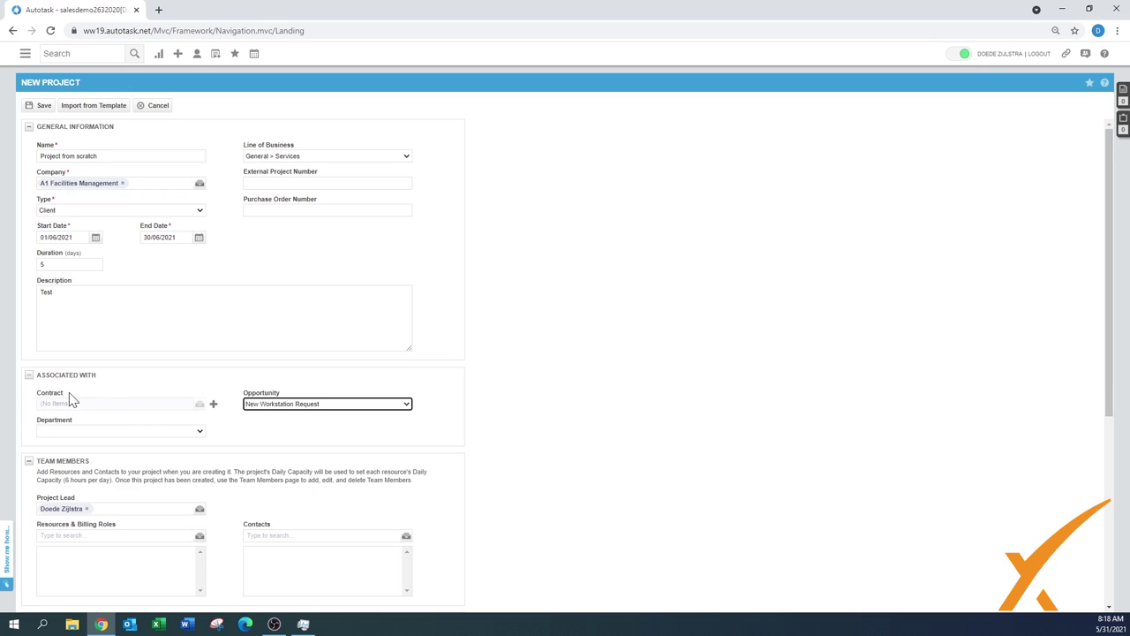
Collapse the Team Members and Notification sections and set the project's department to Engineering.
click(29, 461)
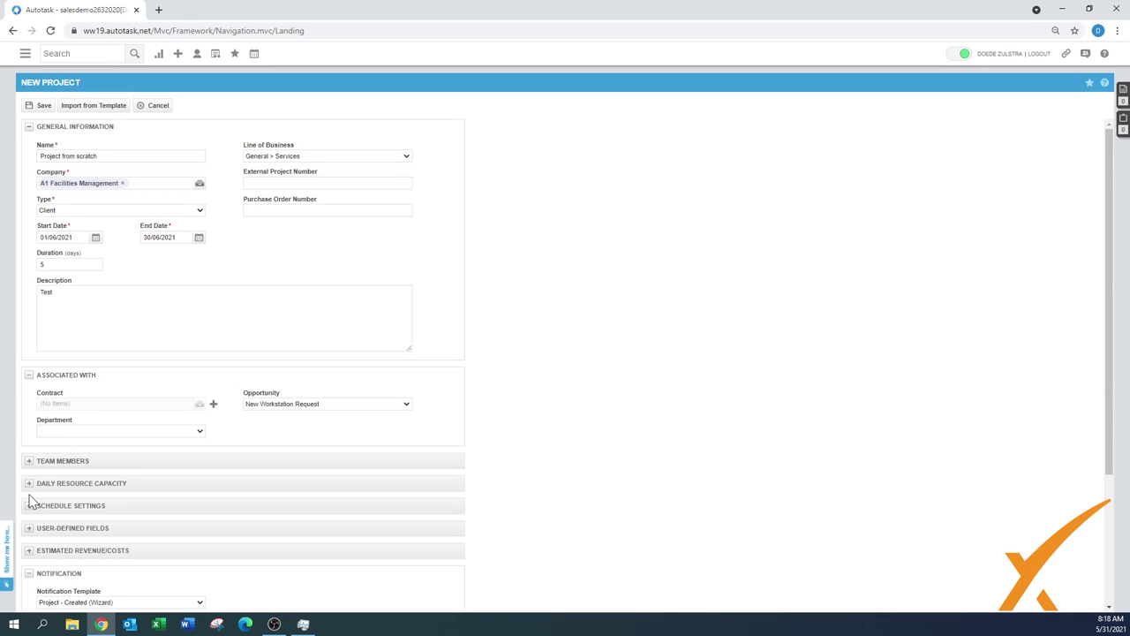
click(29, 574)
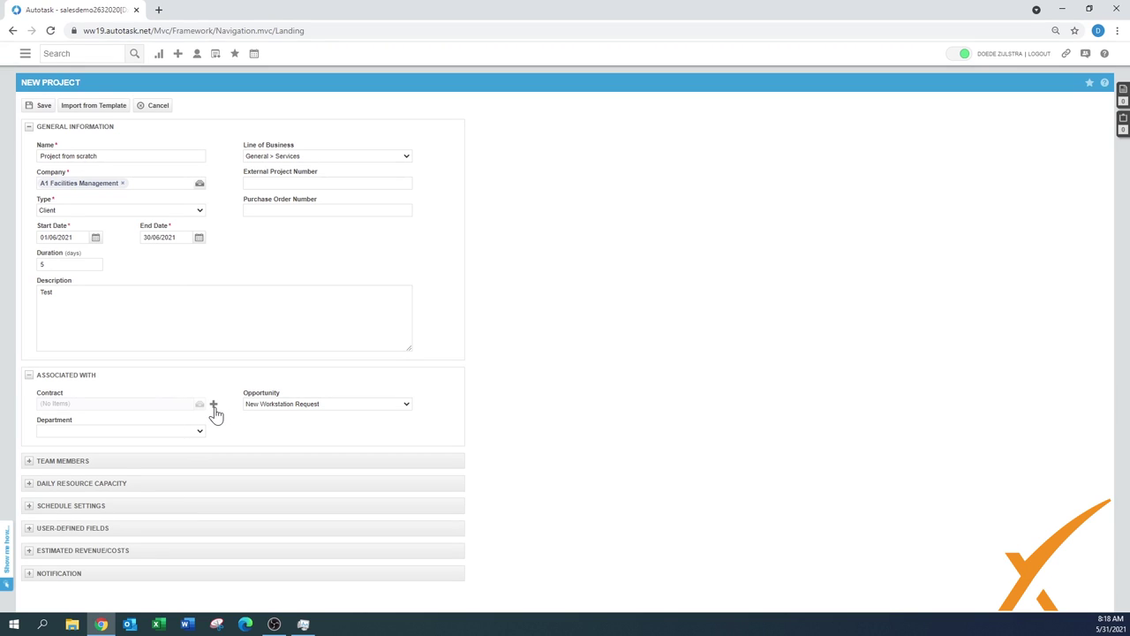
click(141, 430)
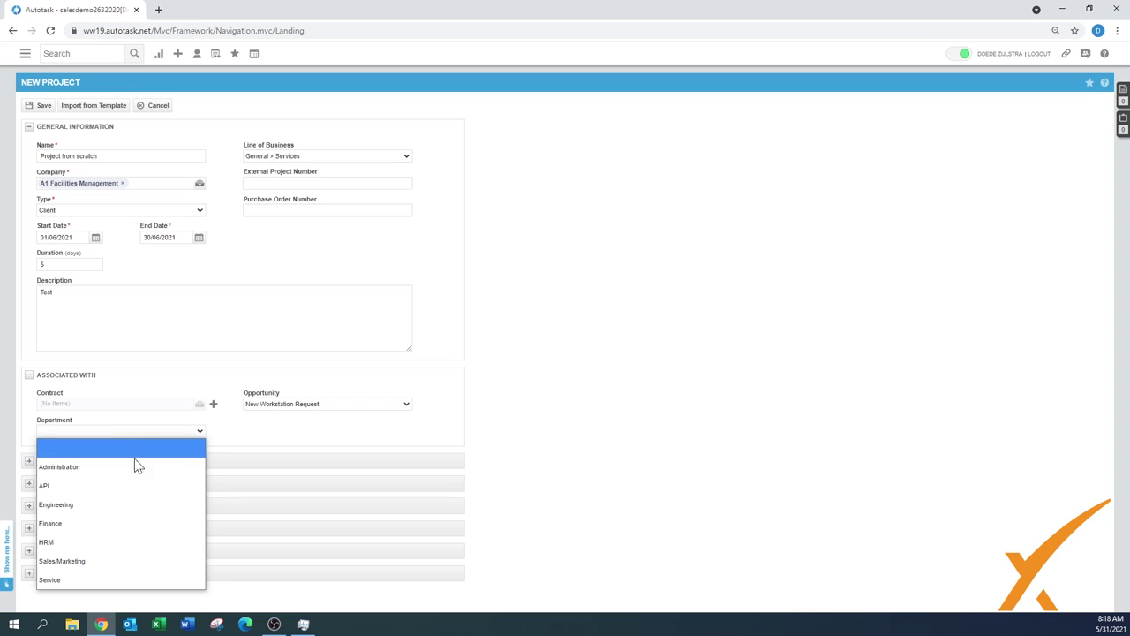
click(66, 507)
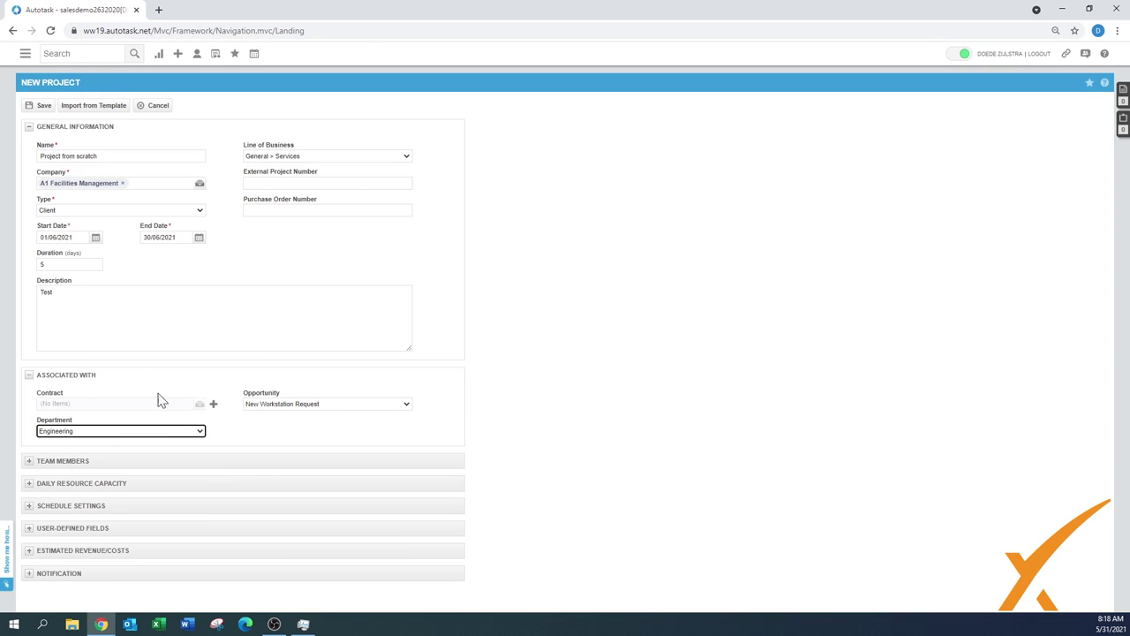
In the estimated revenue and costs, set the labor revenue to 5000 and the project charges revenue to 100.
click(29, 550)
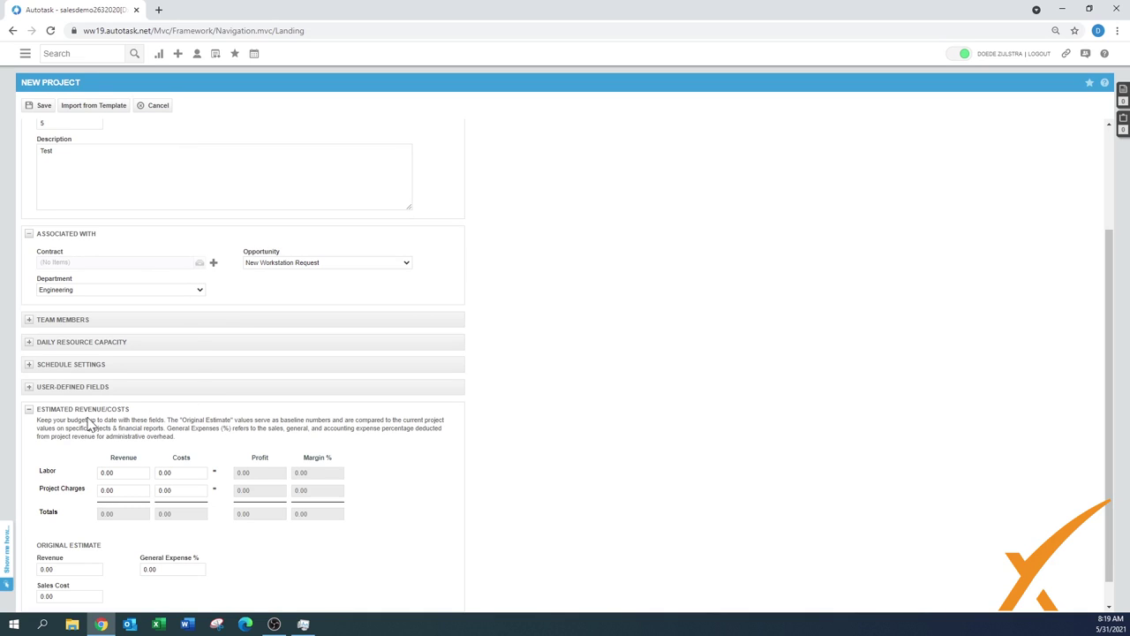
click(114, 472)
text(5000)
key(Tab)
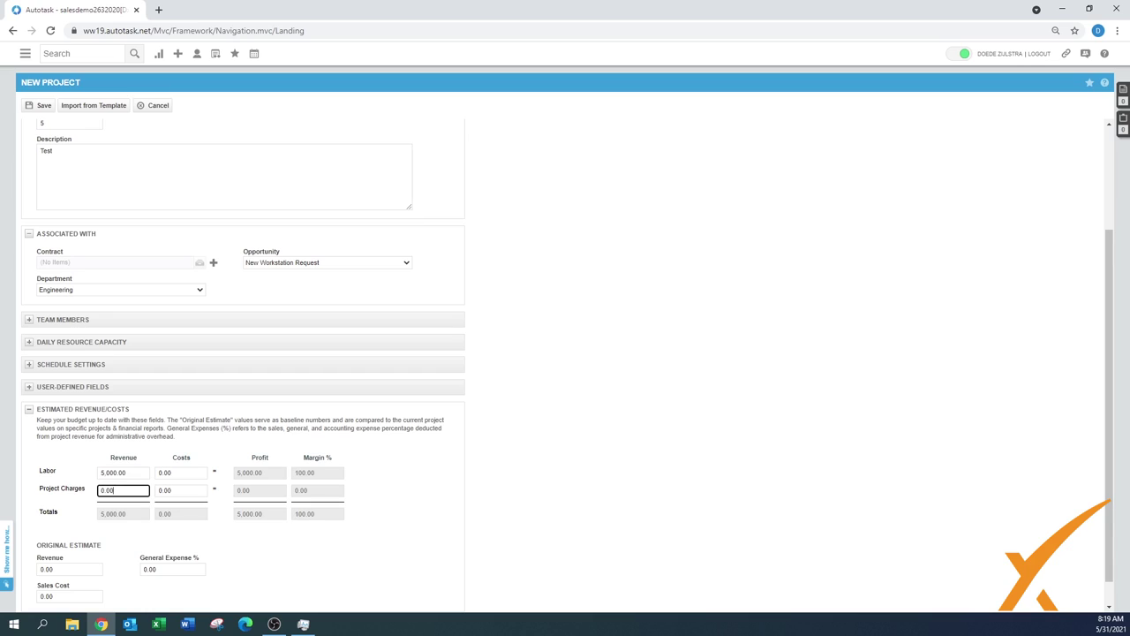
text(100)
double_click(238, 532)
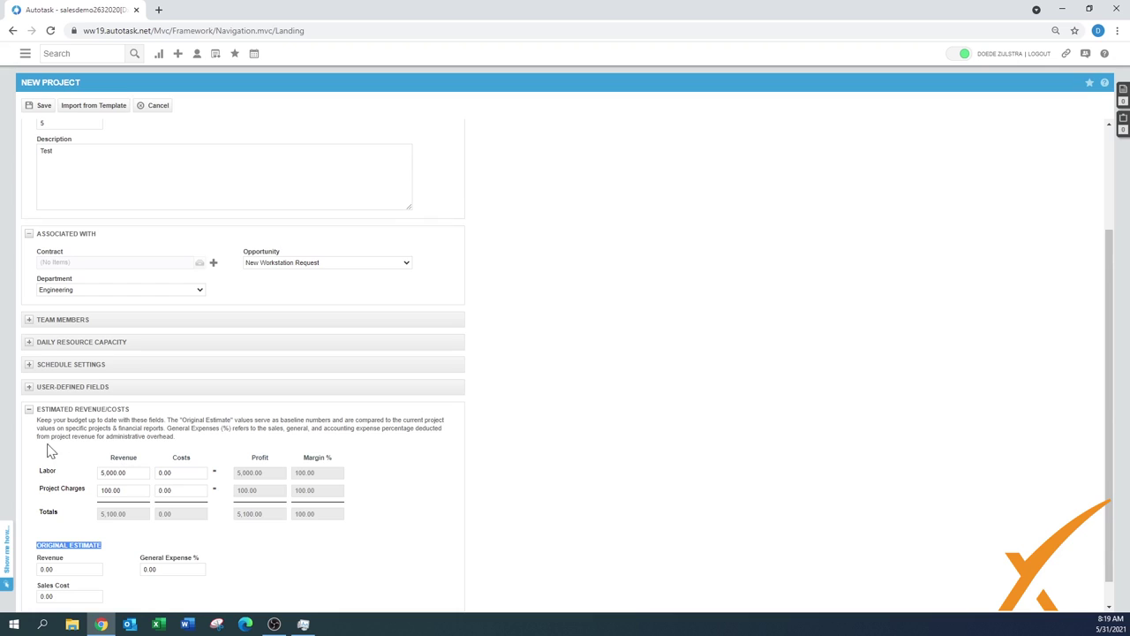
Collapse the Estimated Revenue/Costs, Associated With and General Information sections of the project form.
click(28, 410)
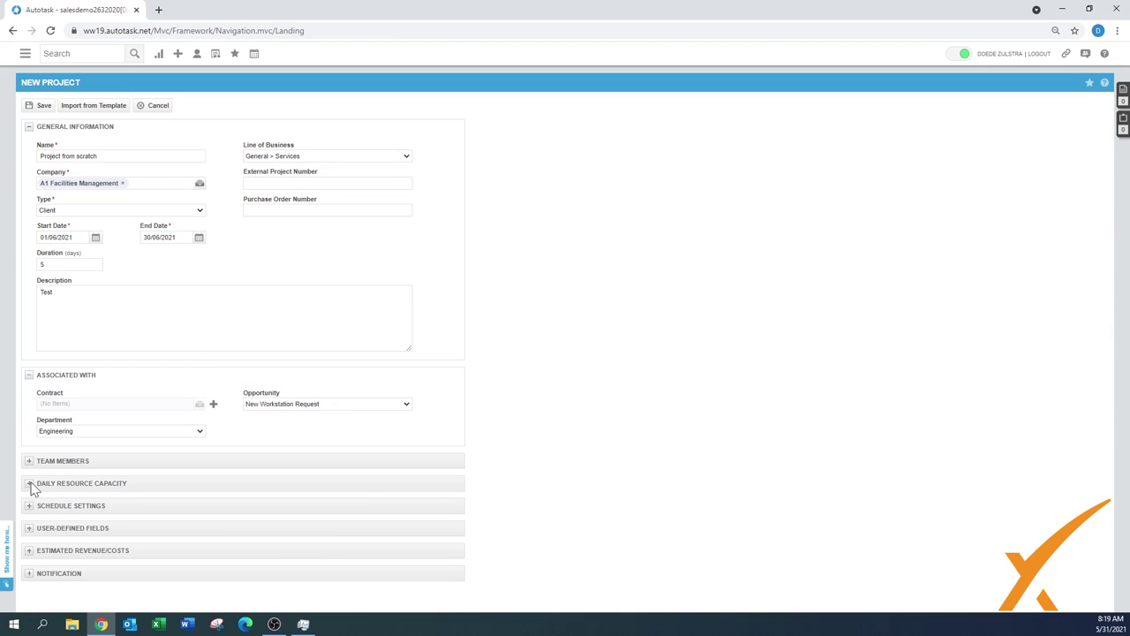
click(29, 374)
click(29, 127)
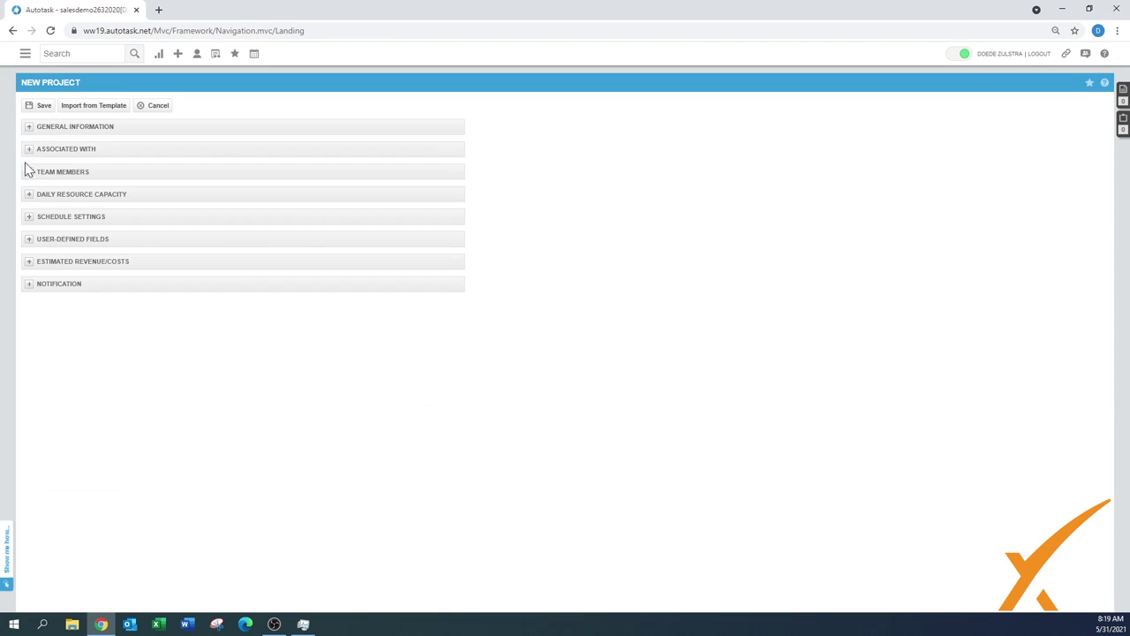
Examine the Team Members and Daily Resource Capacity sections, collapsing each one again.
click(28, 172)
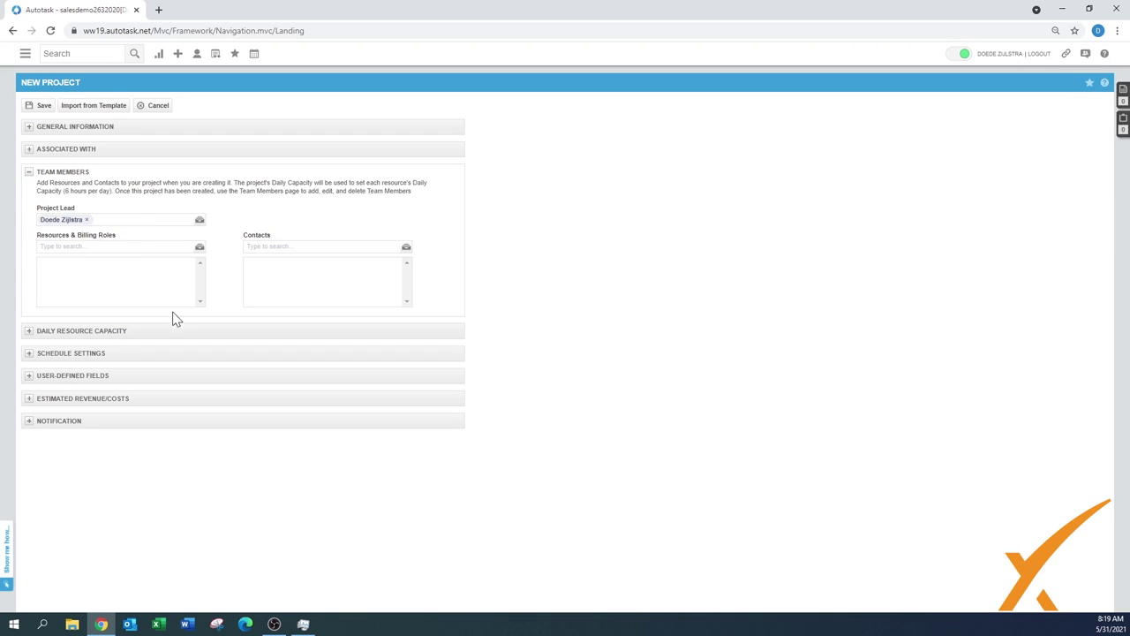
click(28, 172)
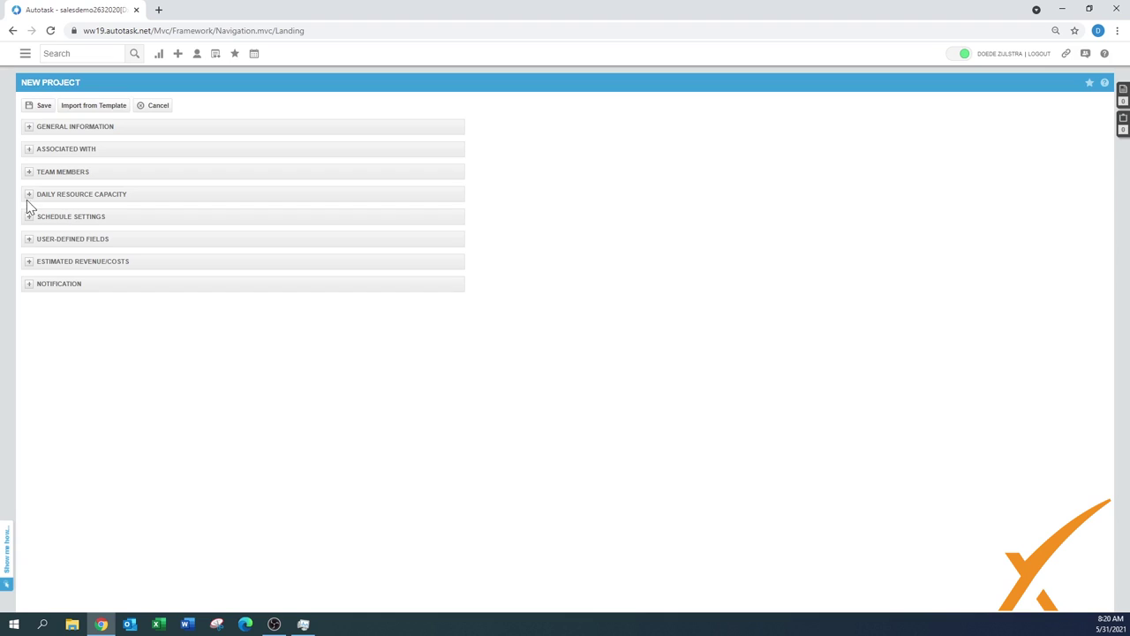
click(28, 194)
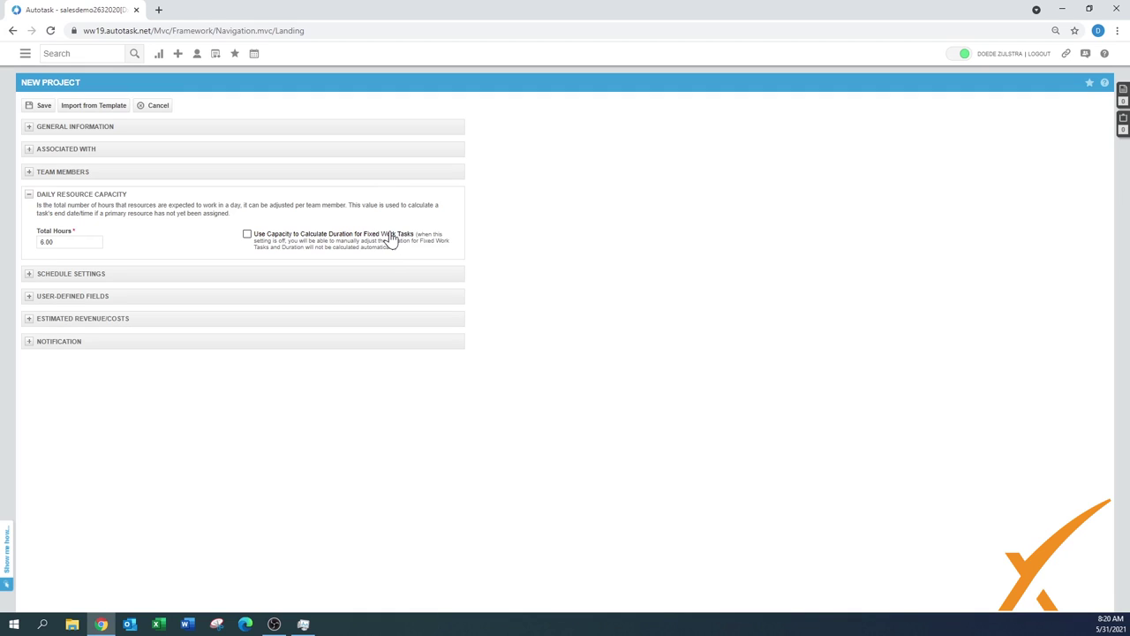
click(29, 194)
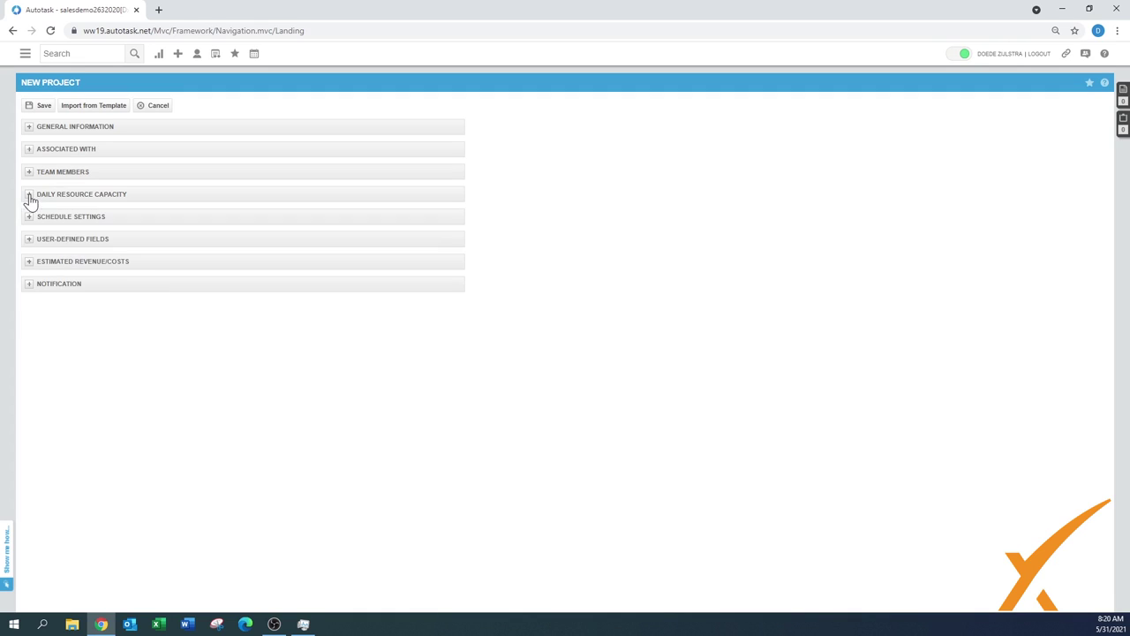
In the schedule settings, set the project's internal location to Engineering Office and collapse the section again.
click(28, 218)
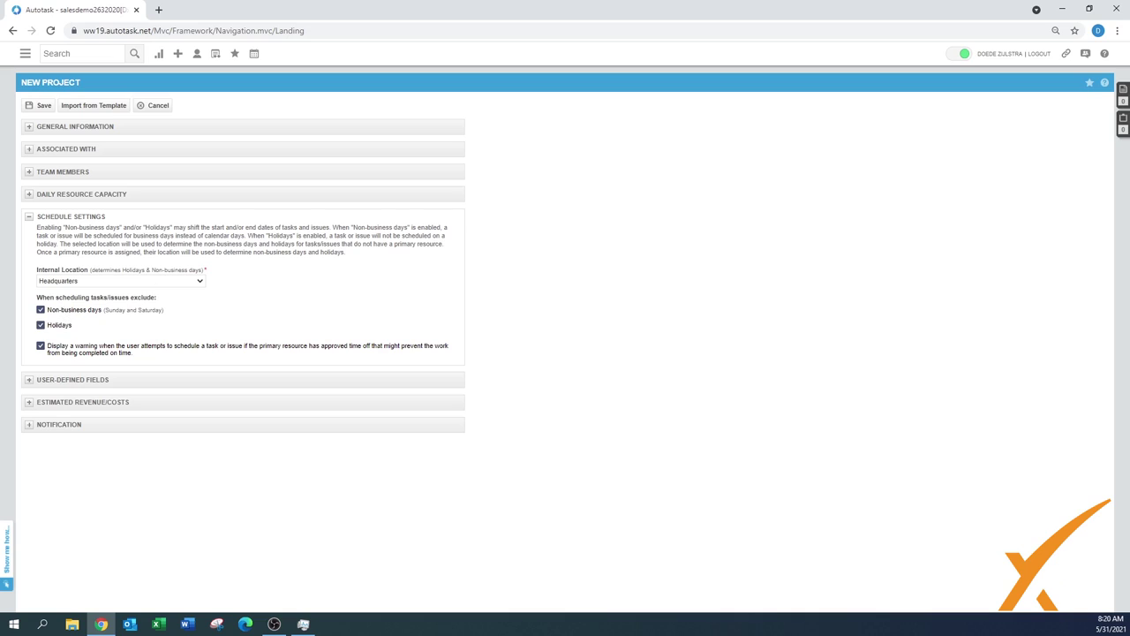
click(83, 283)
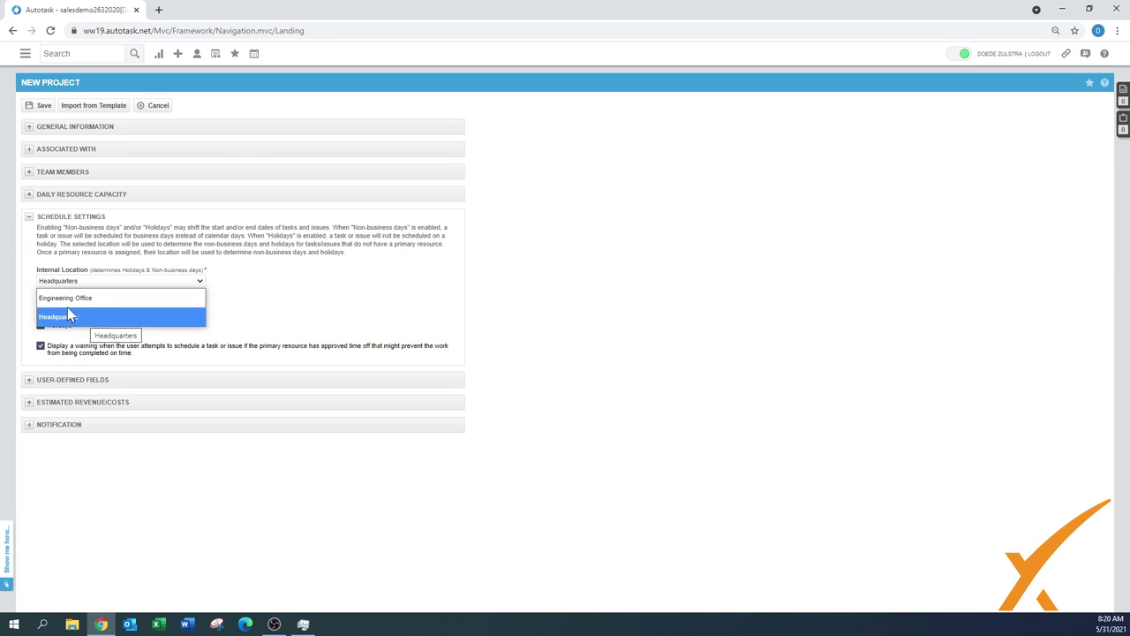
click(67, 298)
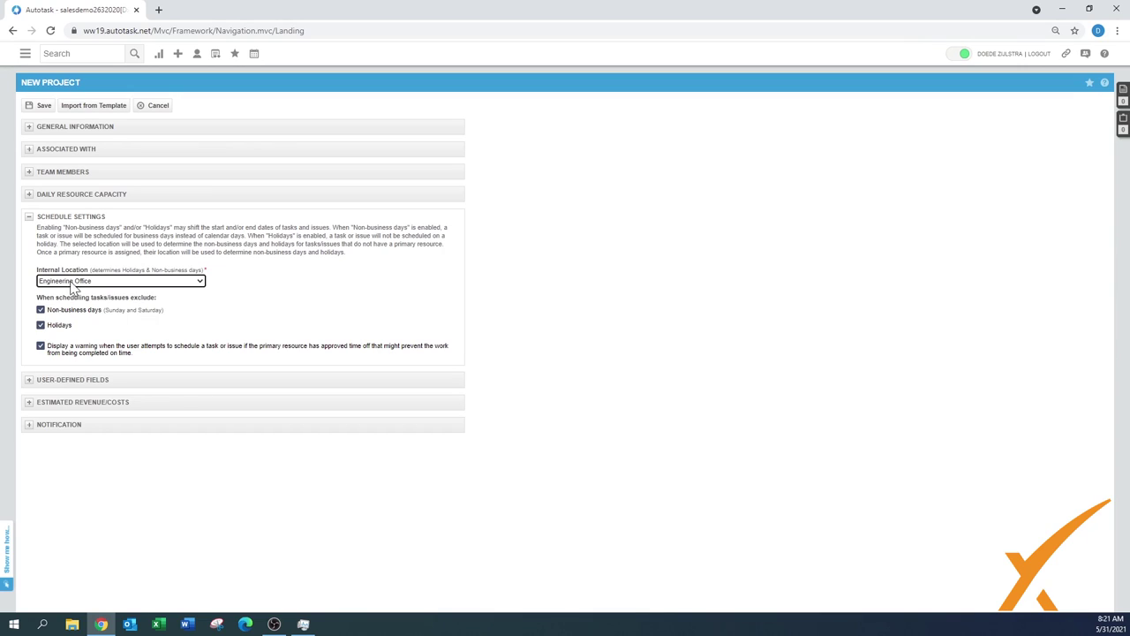
click(29, 217)
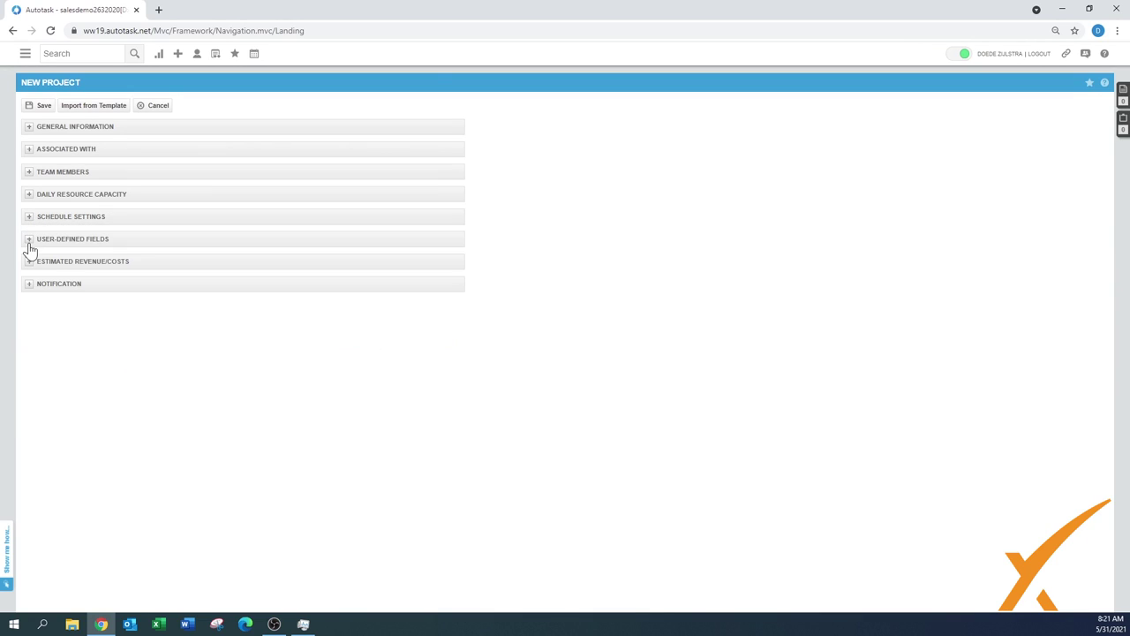
Examine the User-Defined Fields, Estimated Revenue/Costs and Notification sections, collapsing each one again.
click(29, 240)
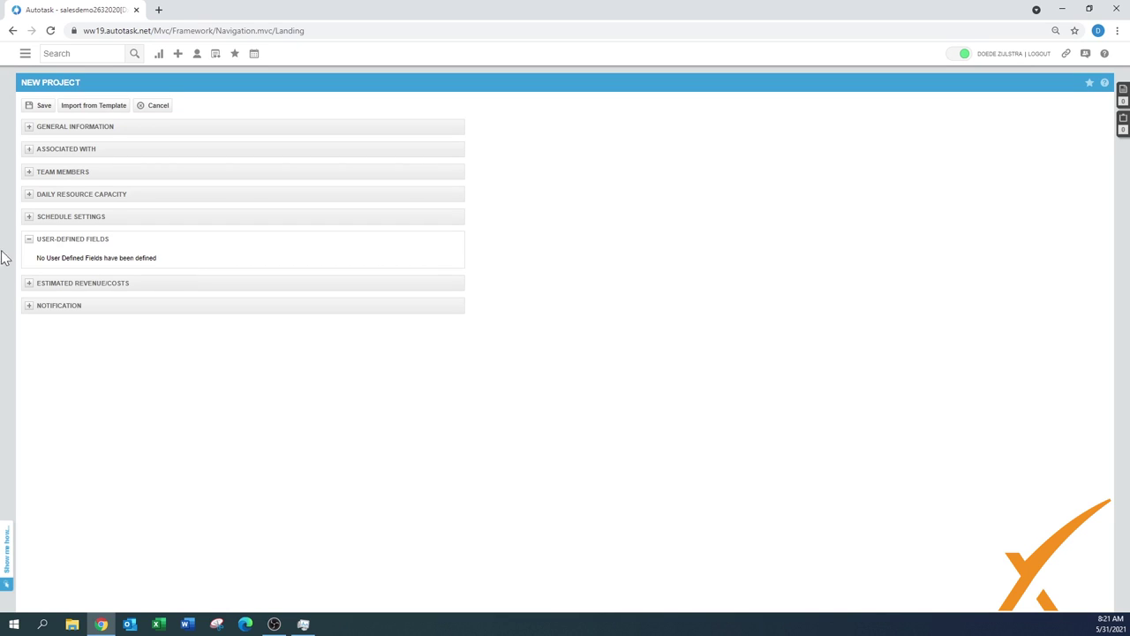
click(27, 240)
click(28, 262)
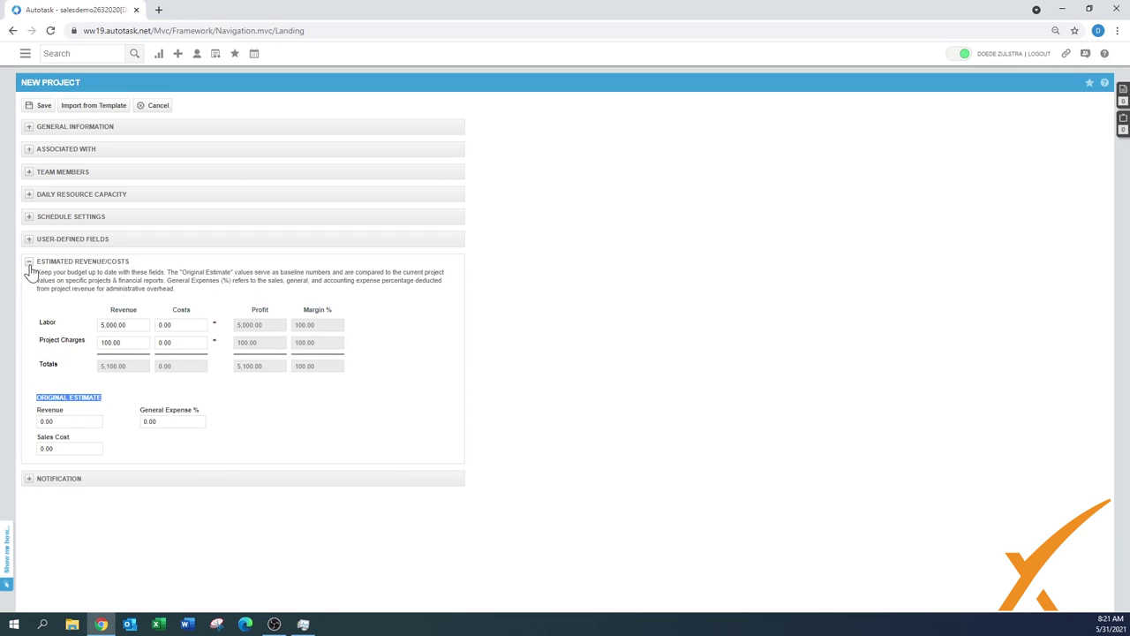
click(28, 262)
click(29, 284)
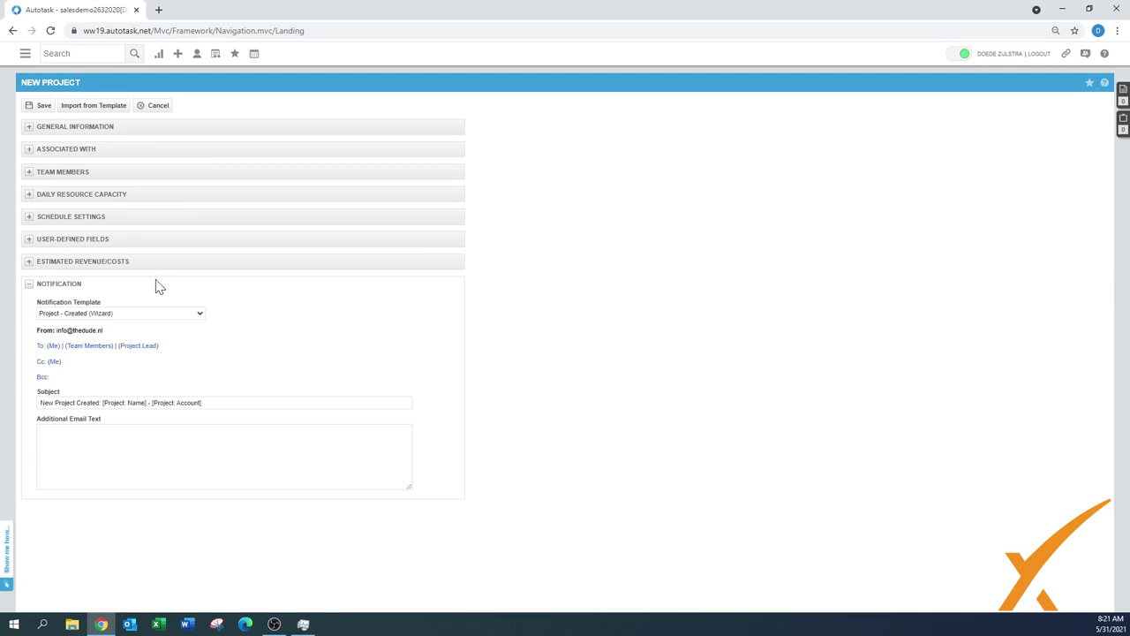
click(28, 284)
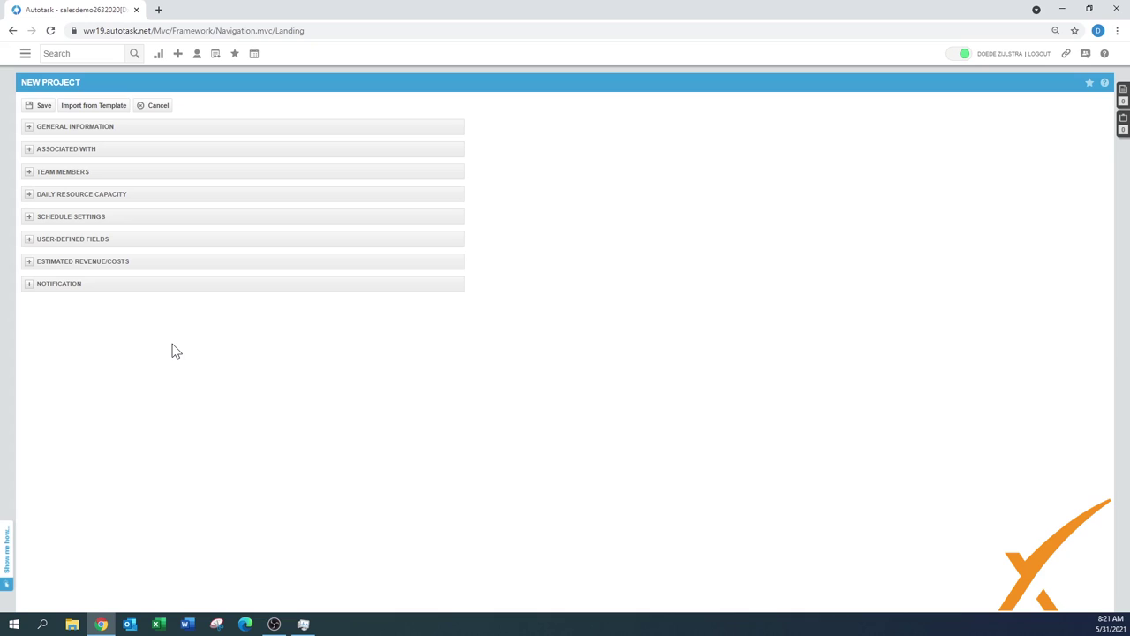
Save the new project and open its summary page.
click(39, 110)
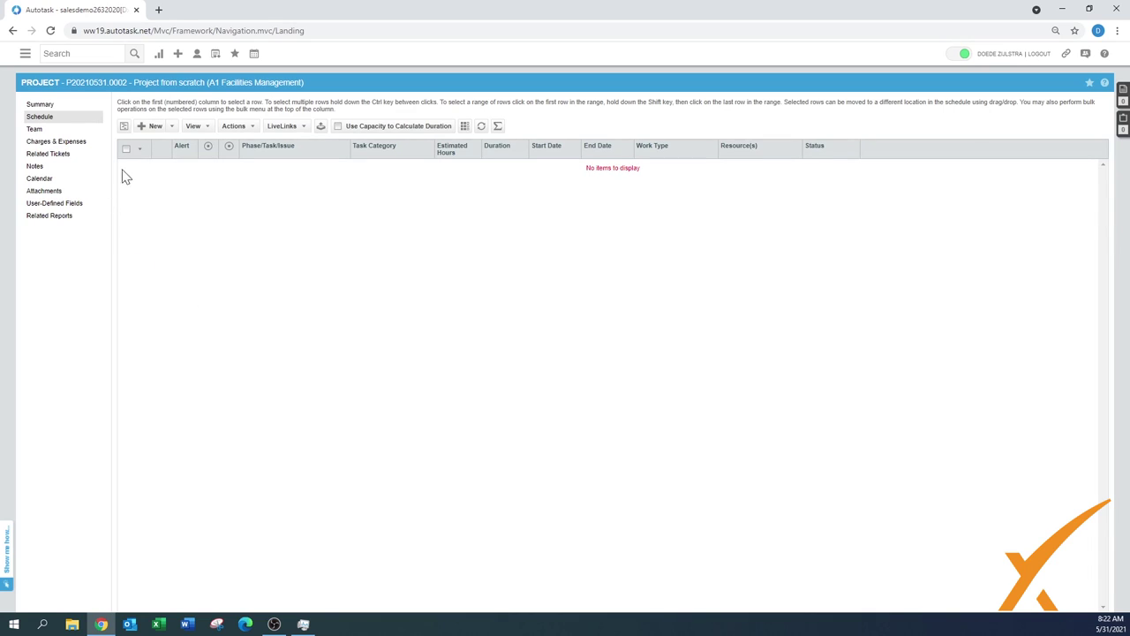
click(44, 106)
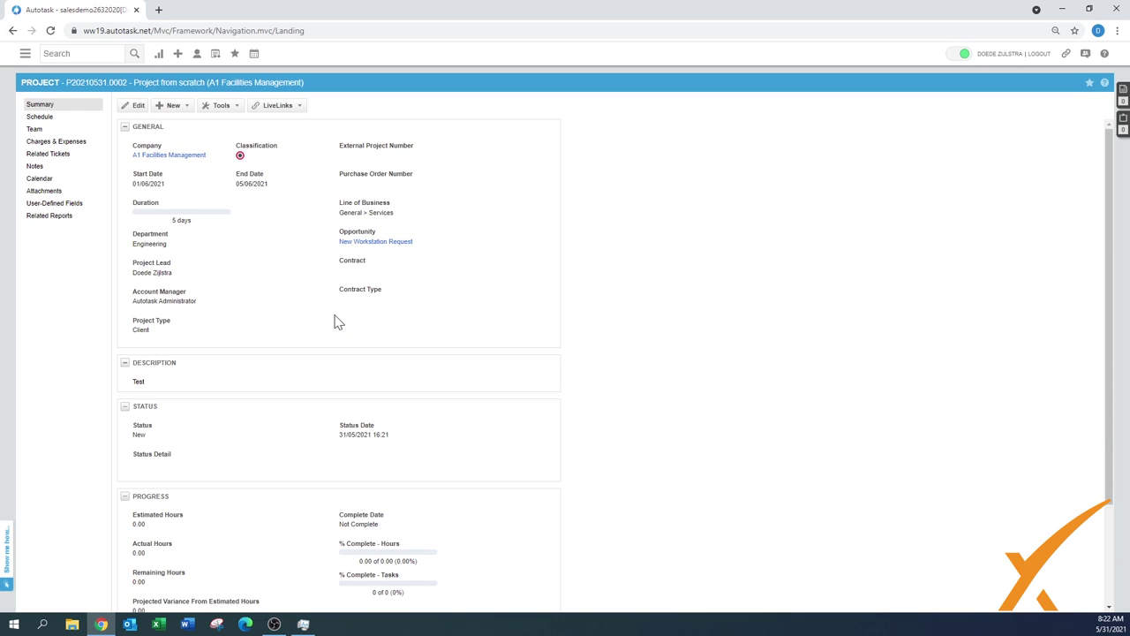
scroll(339, 322, down, 3)
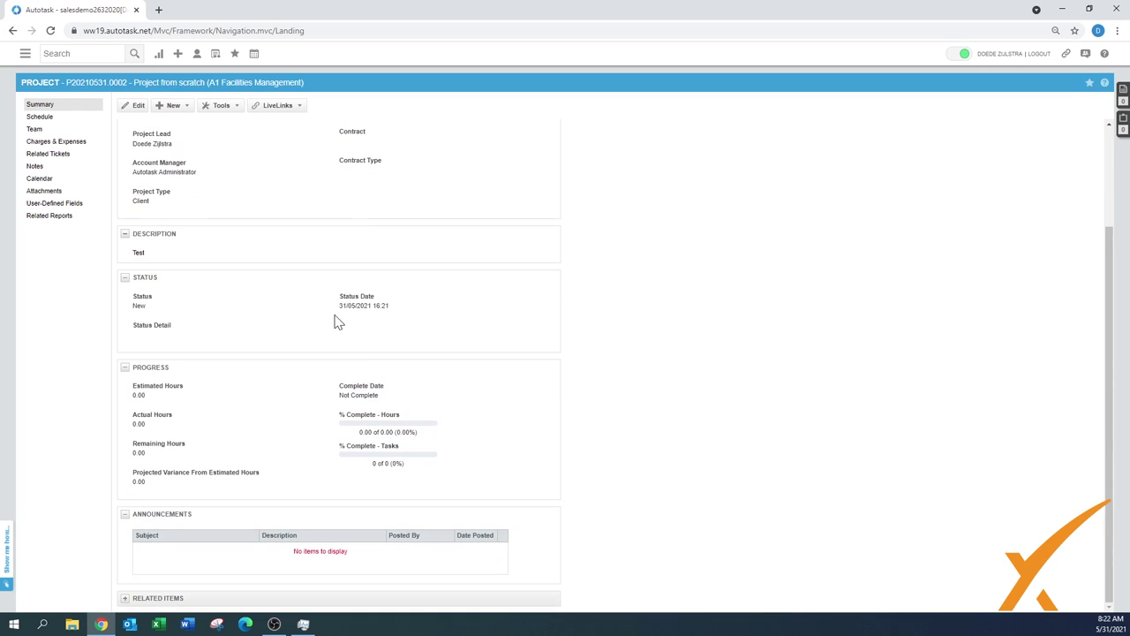
Collapse every summary section except Progress, and review the project's options for adding new items and its tools.
click(126, 373)
click(124, 370)
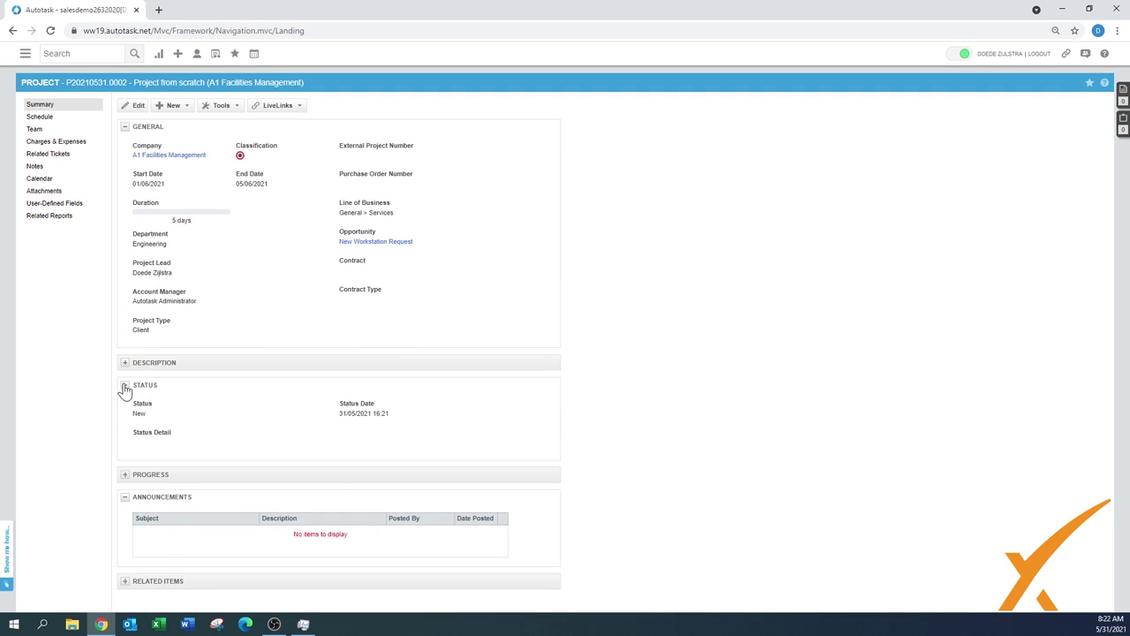
click(124, 390)
click(124, 431)
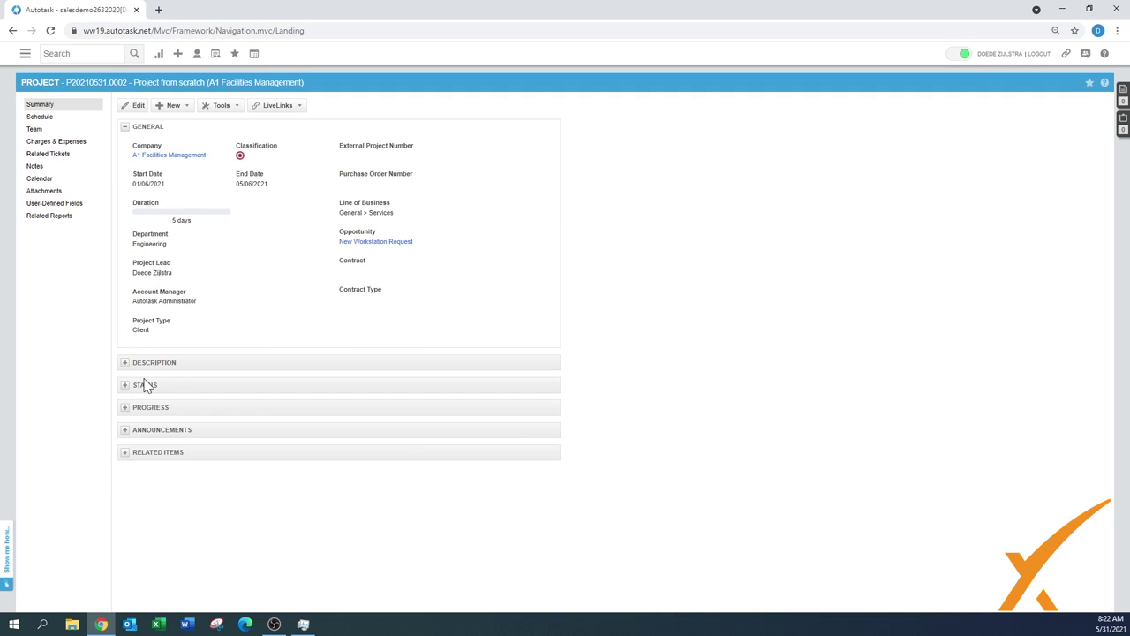
click(125, 129)
click(126, 196)
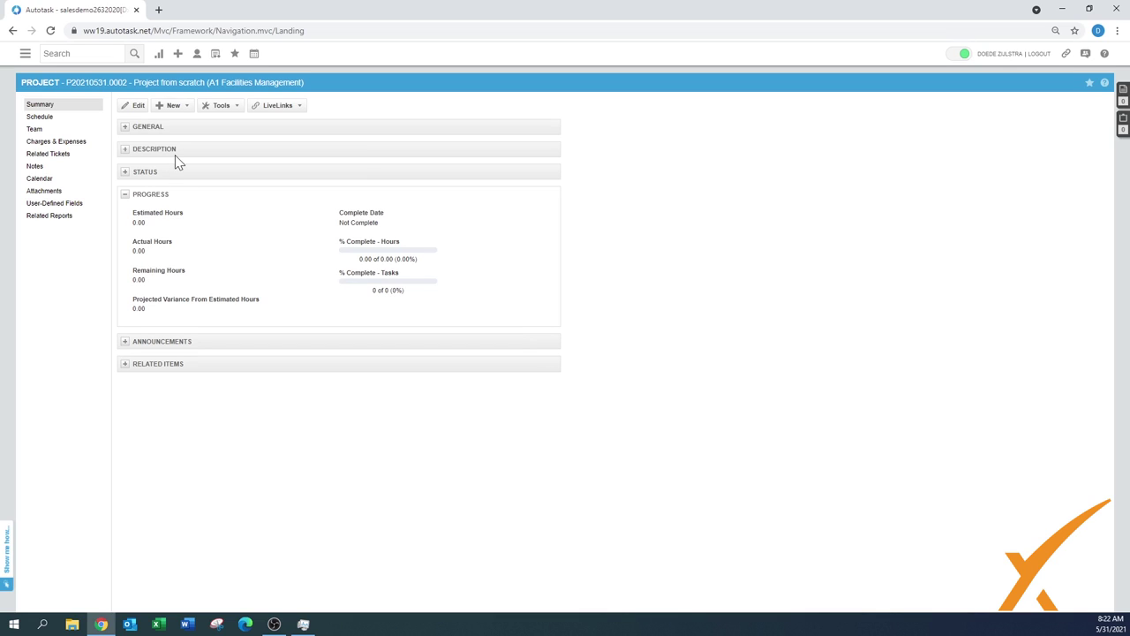
click(176, 106)
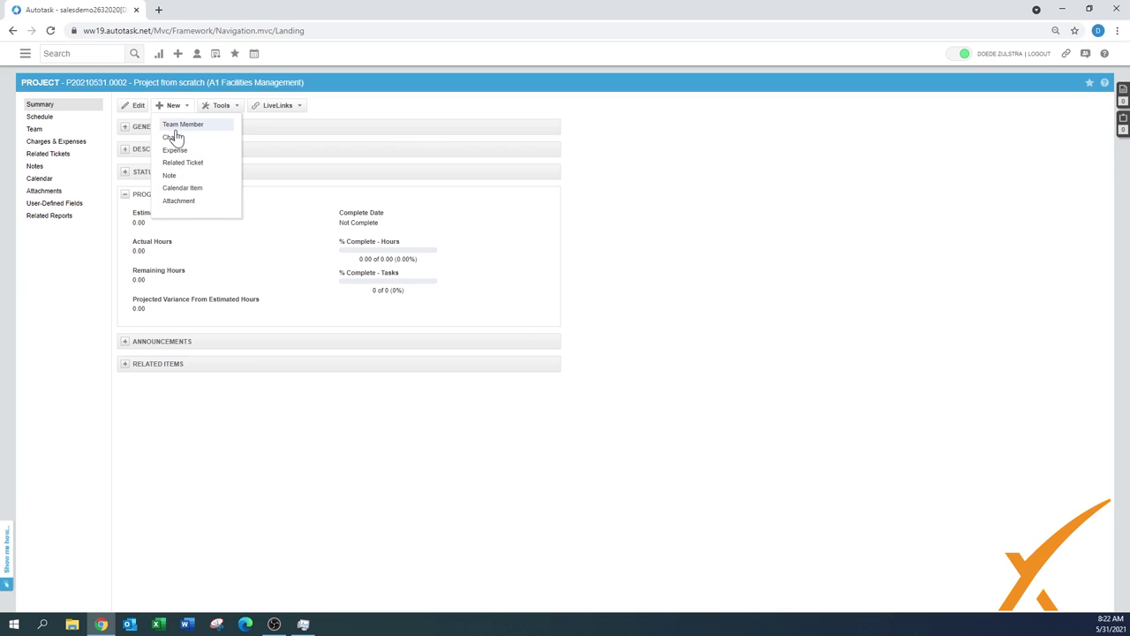
click(218, 106)
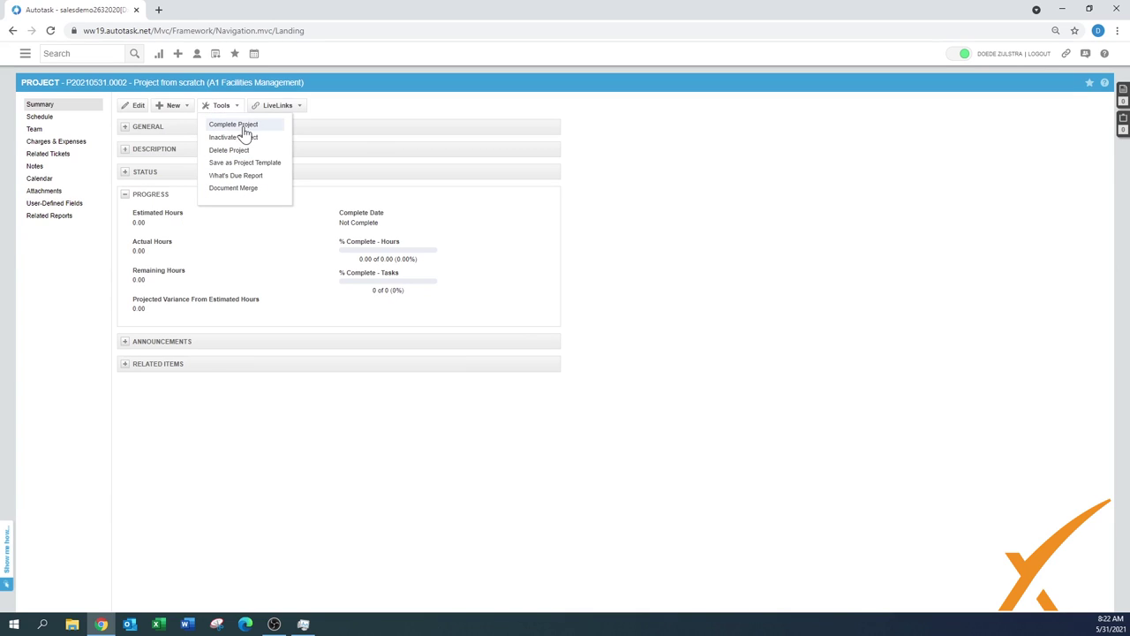
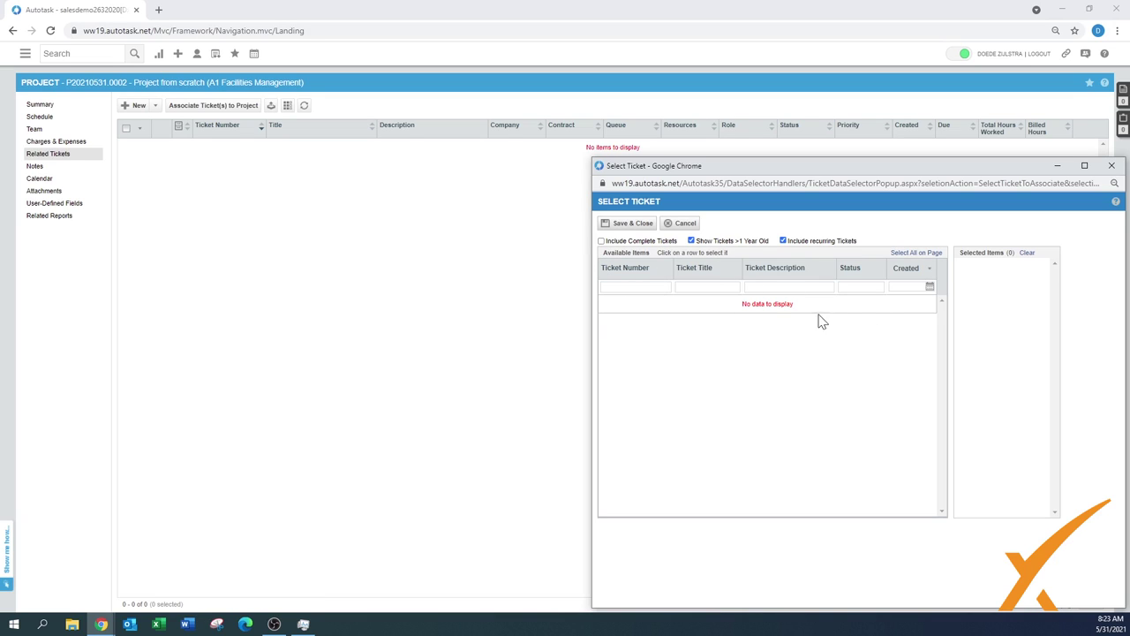
Include completed tickets in the ticket selection and associate ticket T20121107.0054 with the project.
click(604, 244)
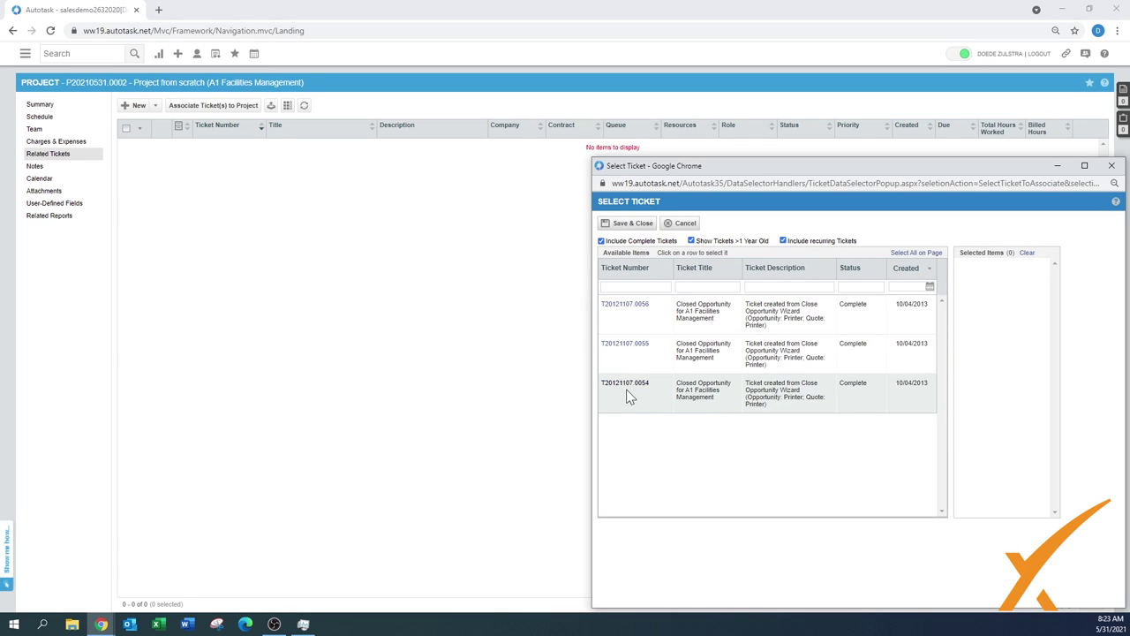
click(707, 399)
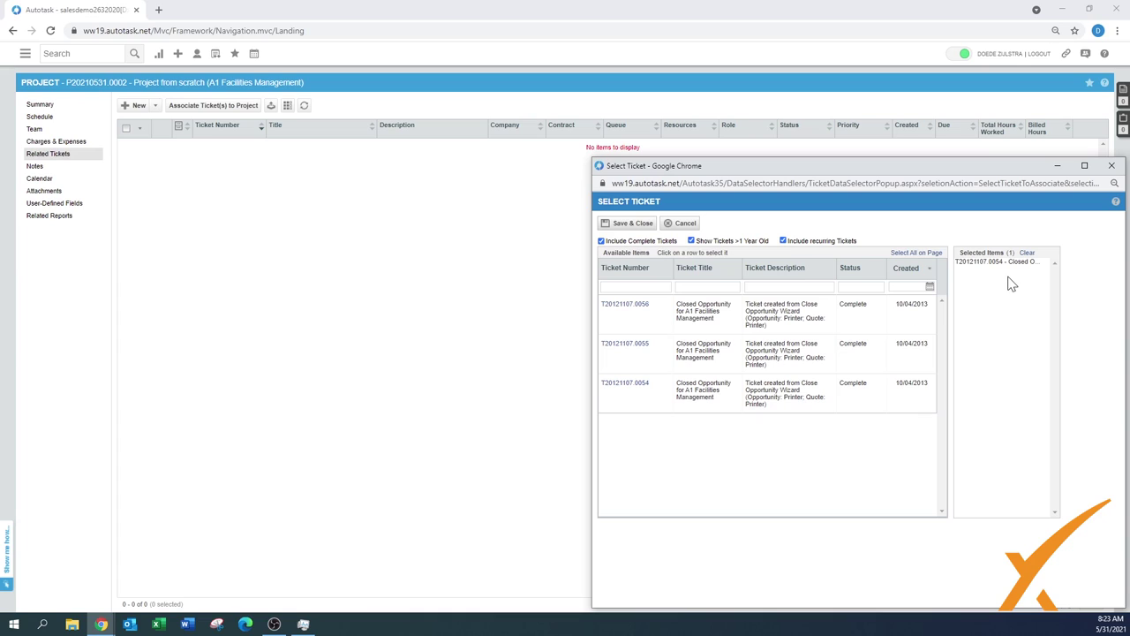
click(639, 223)
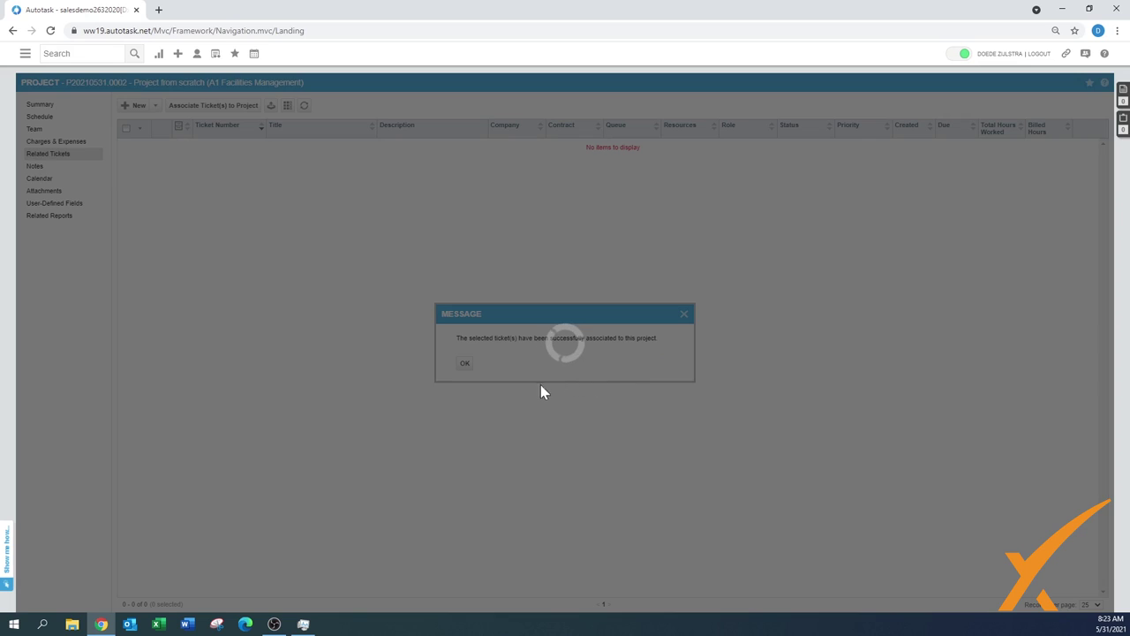
click(464, 365)
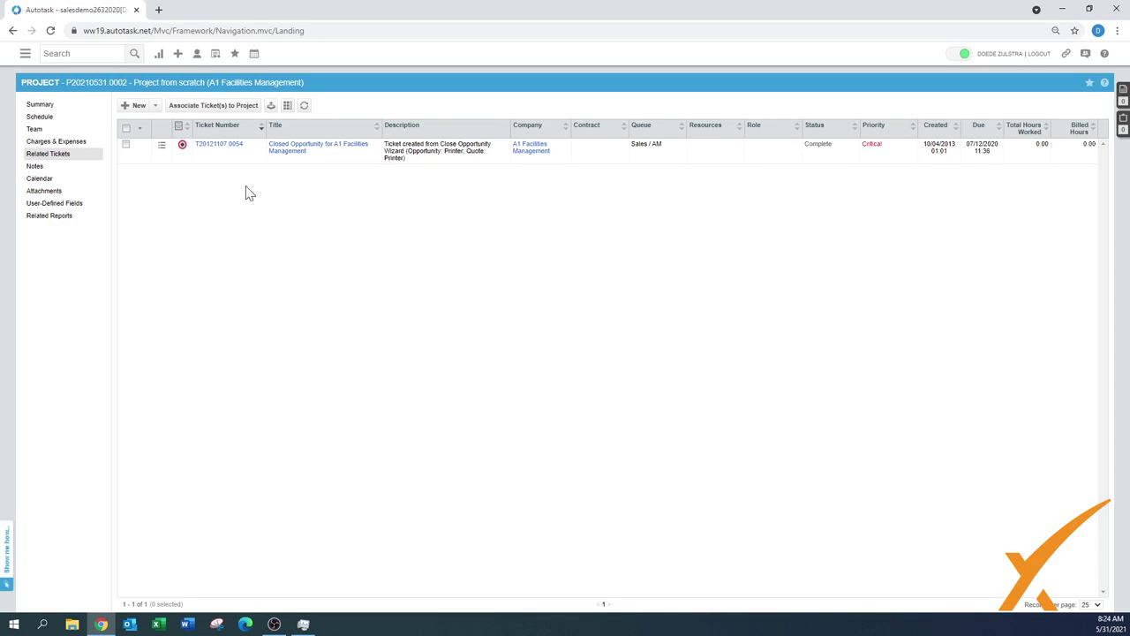
Examine the project's notes, calendar, attachments, user-defined fields and related reports pages.
click(35, 167)
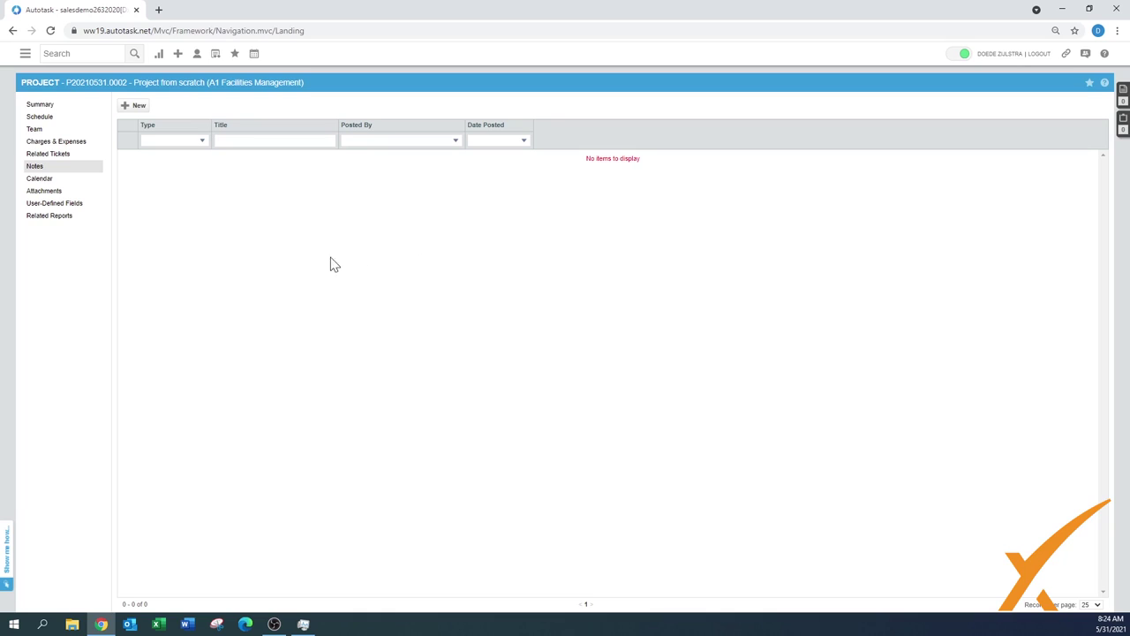
click(42, 179)
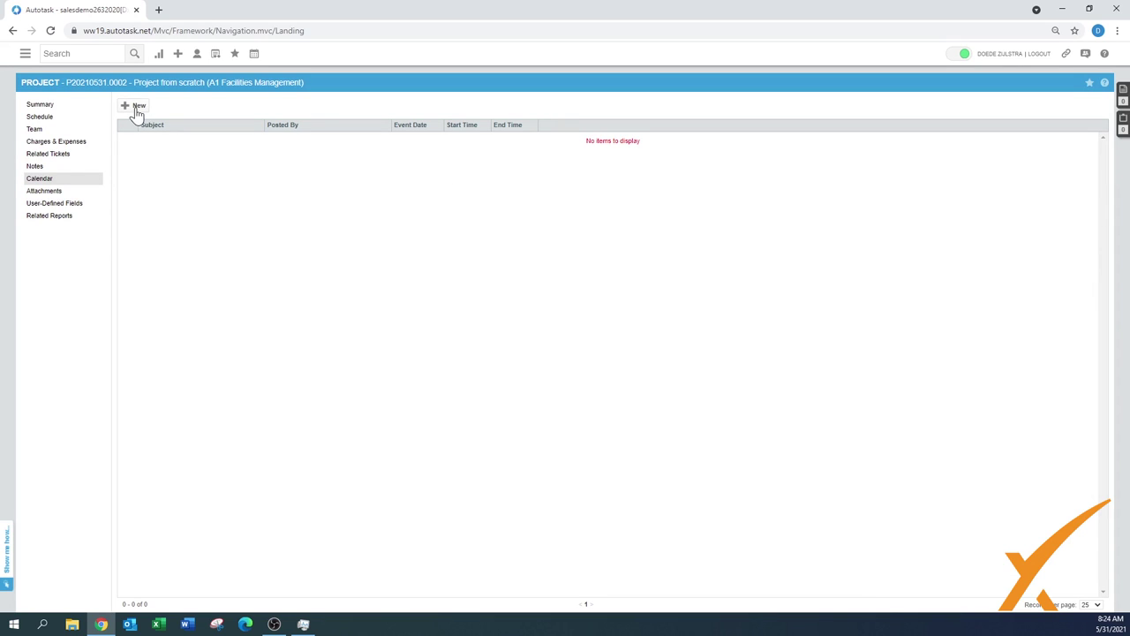
click(43, 192)
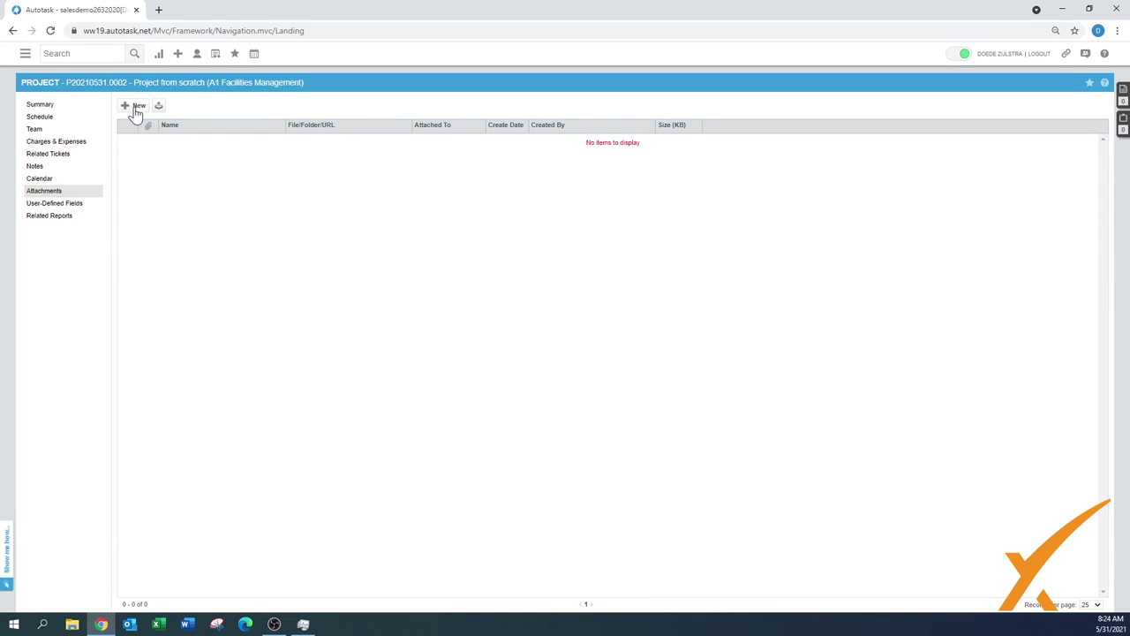
click(70, 205)
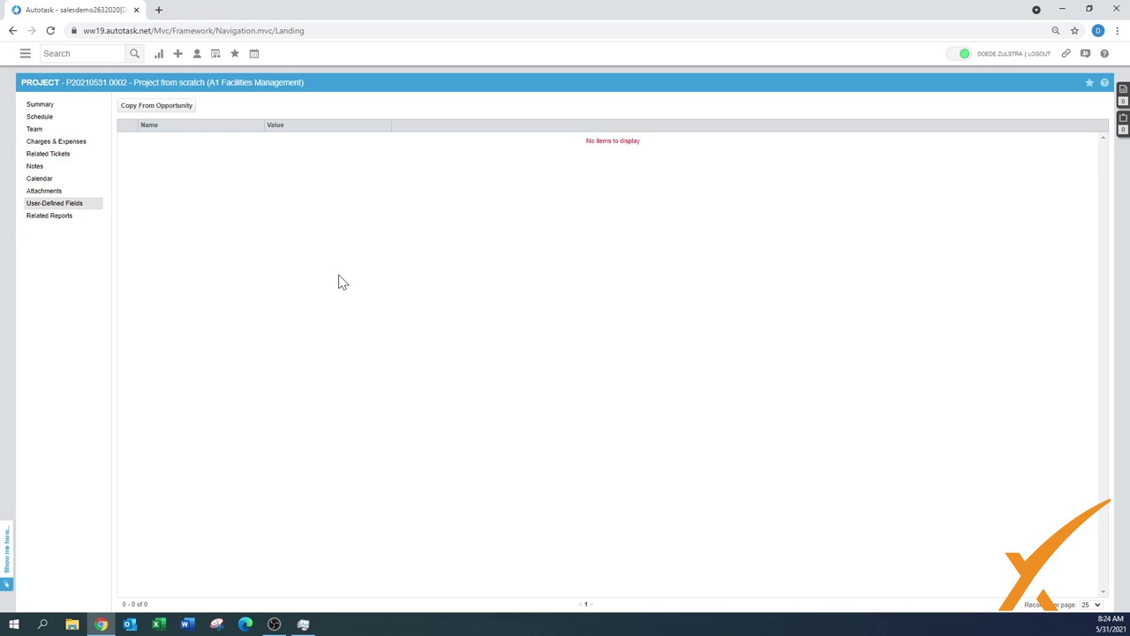
click(49, 216)
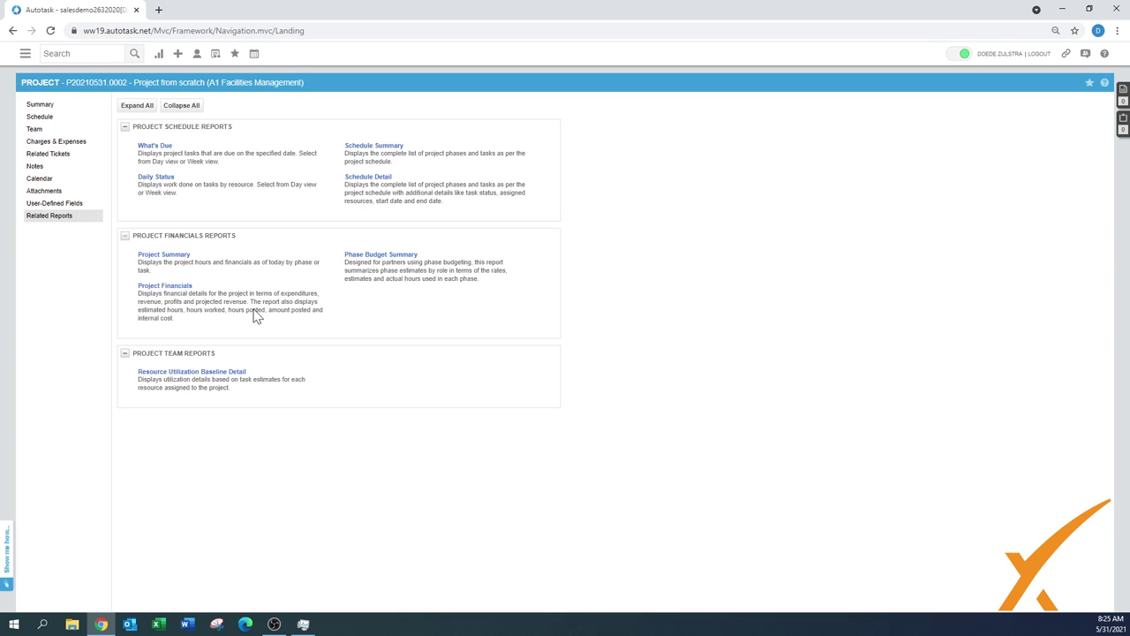
Add a phase named INVESTIGATION directly in the project schedule, with end date 05/06/2021, and save it.
click(38, 116)
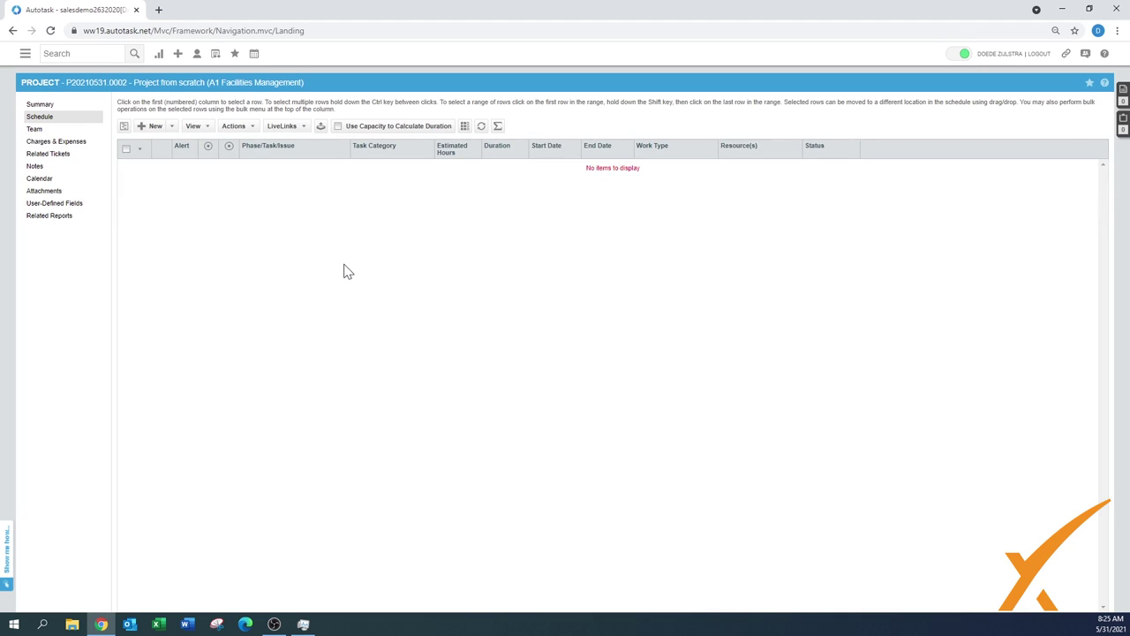
click(208, 131)
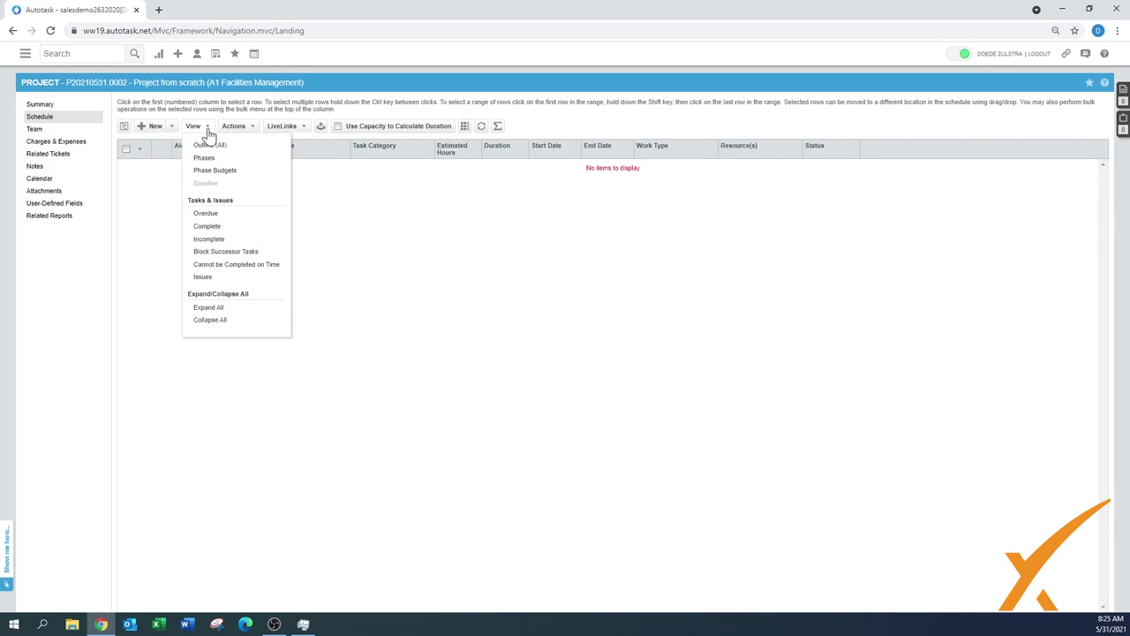
click(172, 129)
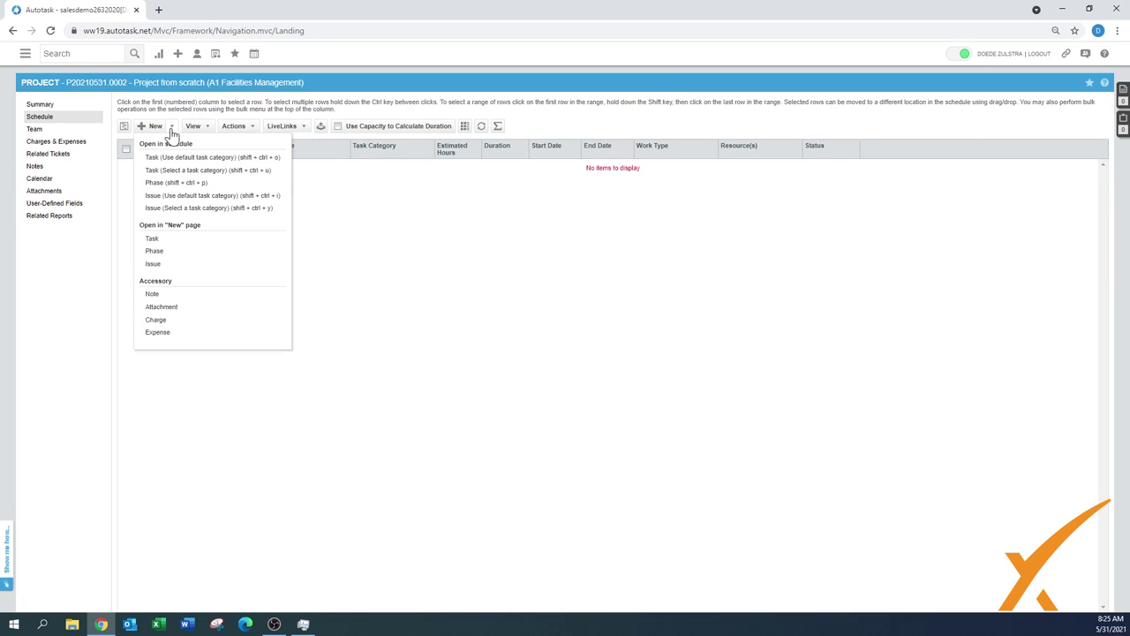
click(172, 183)
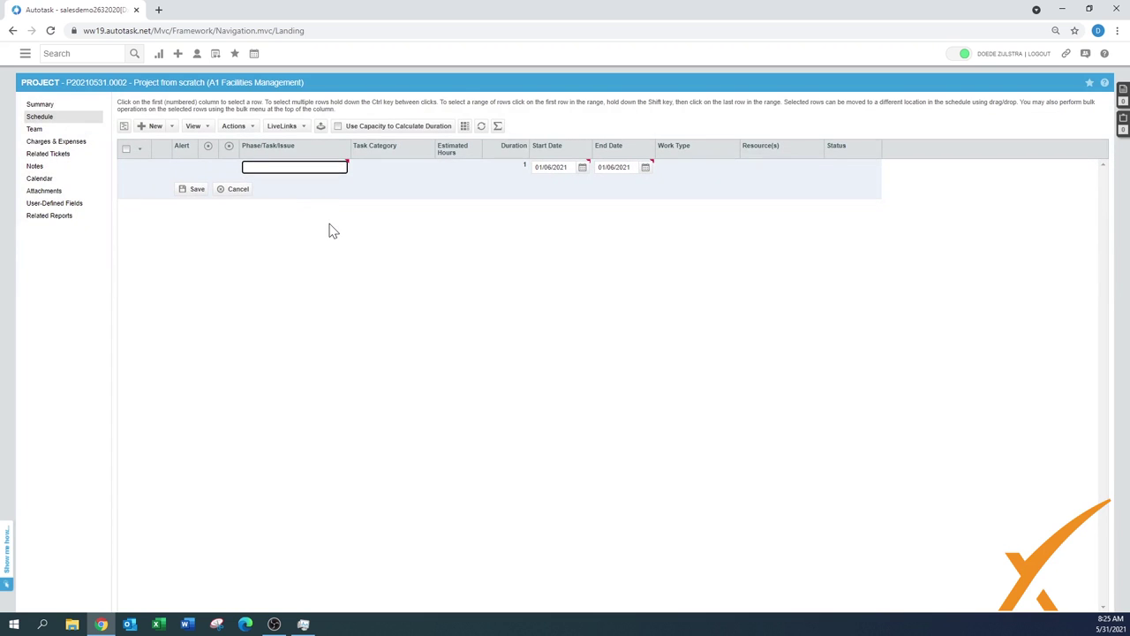
text(INVESTIGATION)
click(646, 167)
click(738, 212)
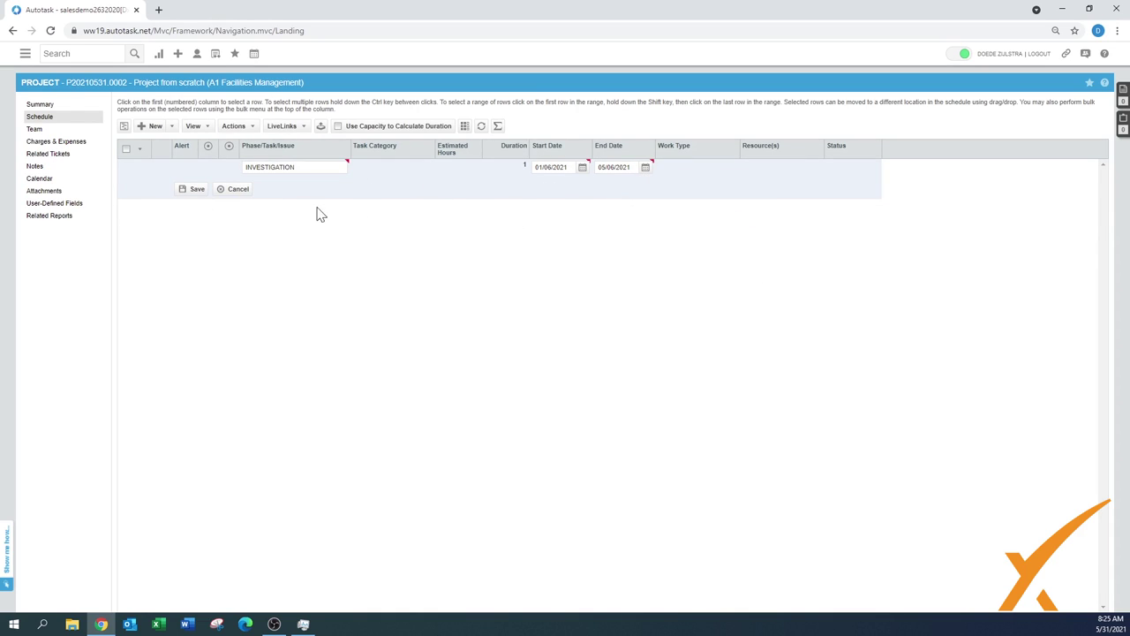
click(198, 191)
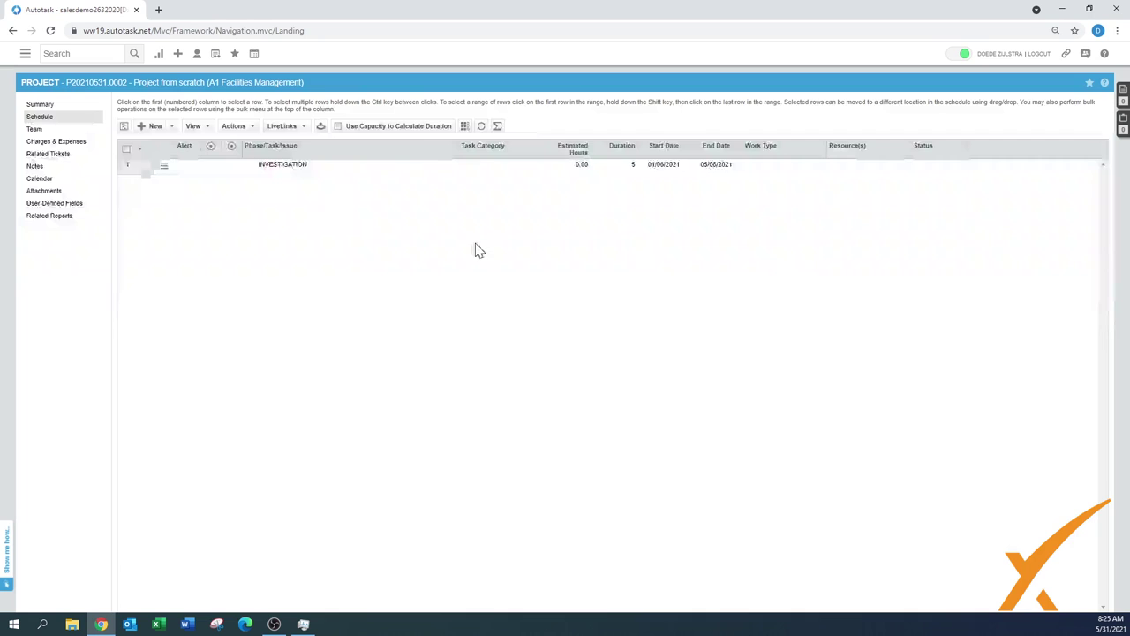
Start a task with the default category directly in the schedule, titled "First test task", with 1 estimated hour and a duration of 2.
click(177, 129)
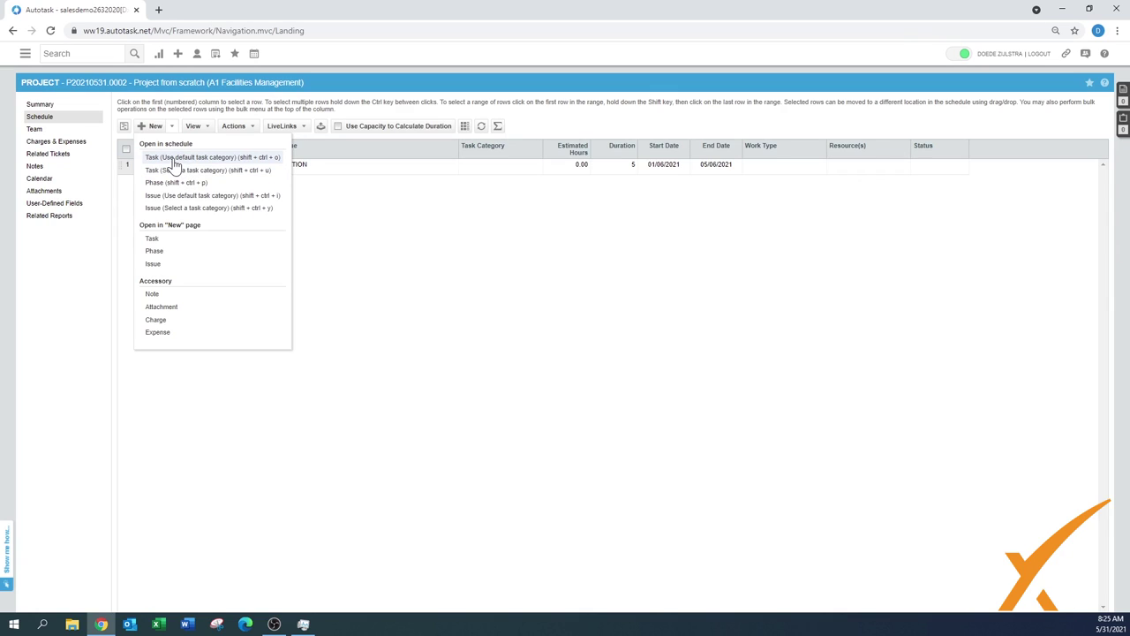
click(173, 159)
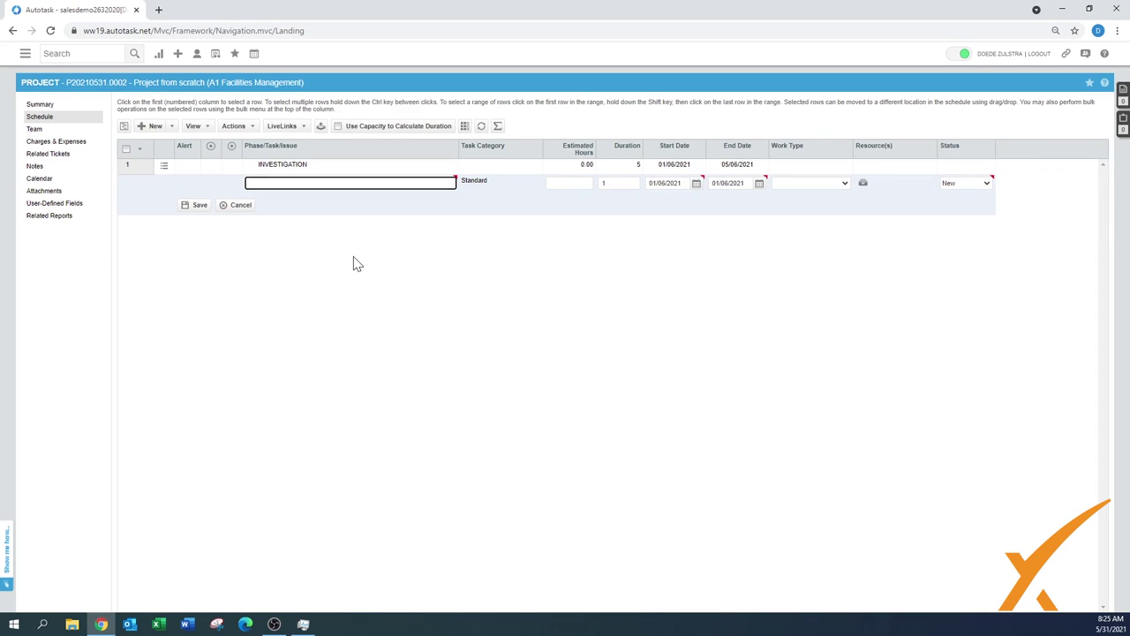
text(First test task)
click(548, 184)
text(1)
click(606, 183)
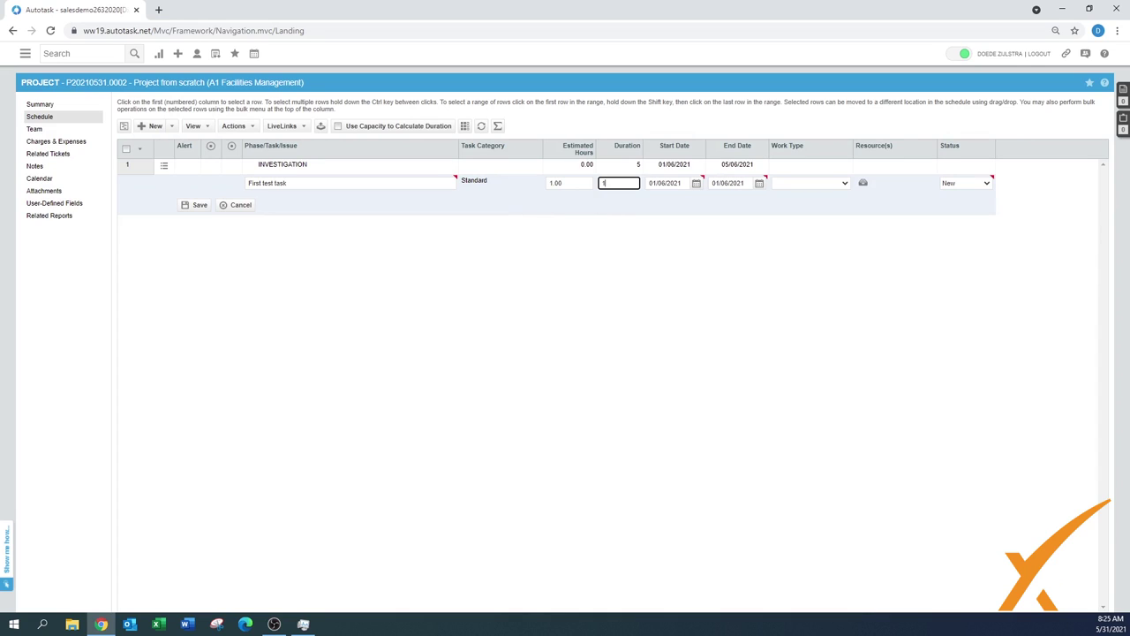
text(2)
Set the first test task's end date to 04/06/2021 and its work type to IT:Presales (non-billable), and save it.
click(759, 184)
click(820, 243)
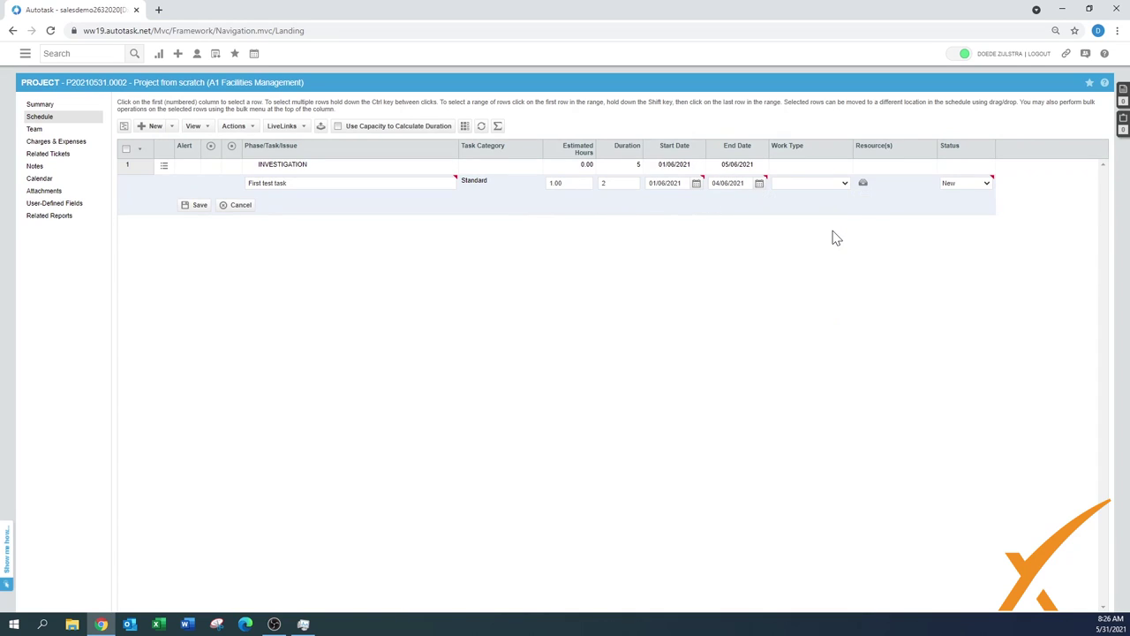
click(834, 183)
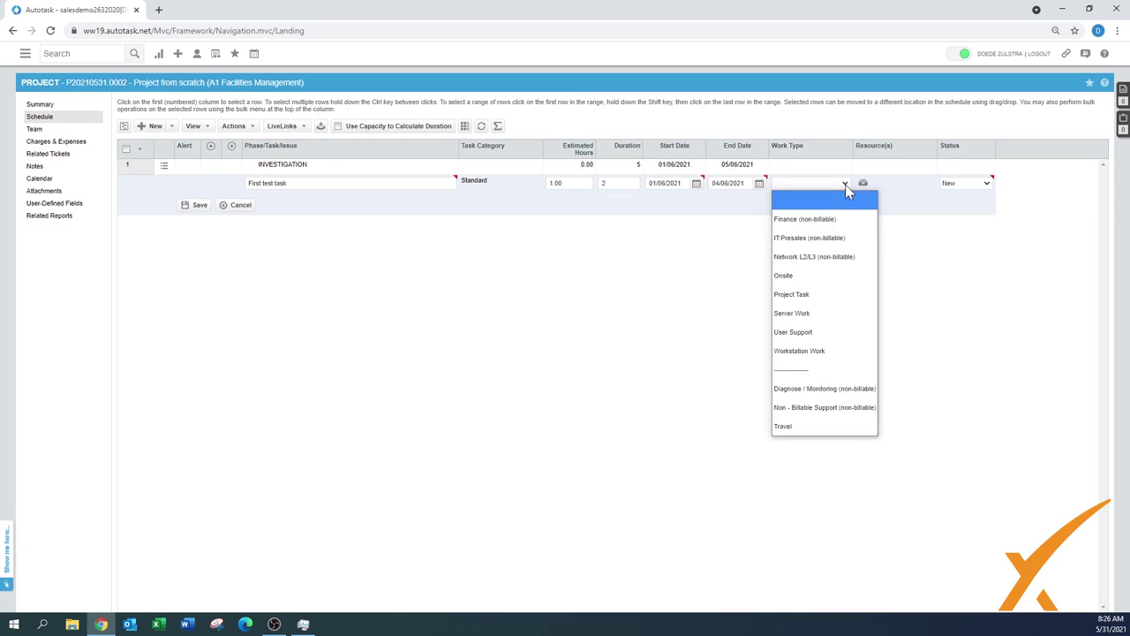
click(828, 238)
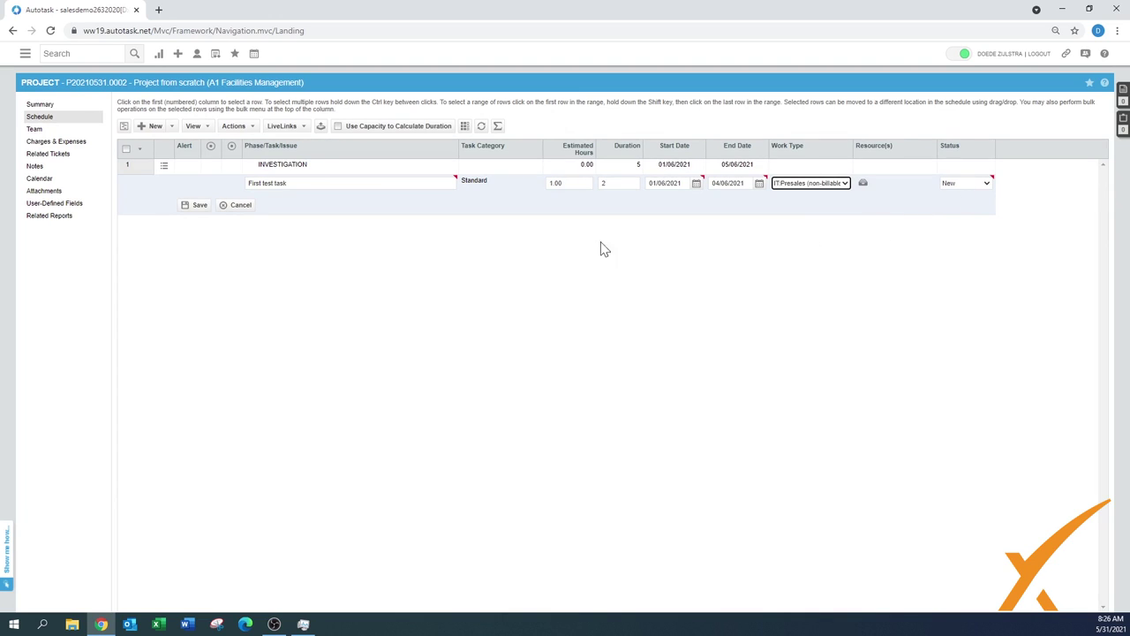
click(200, 207)
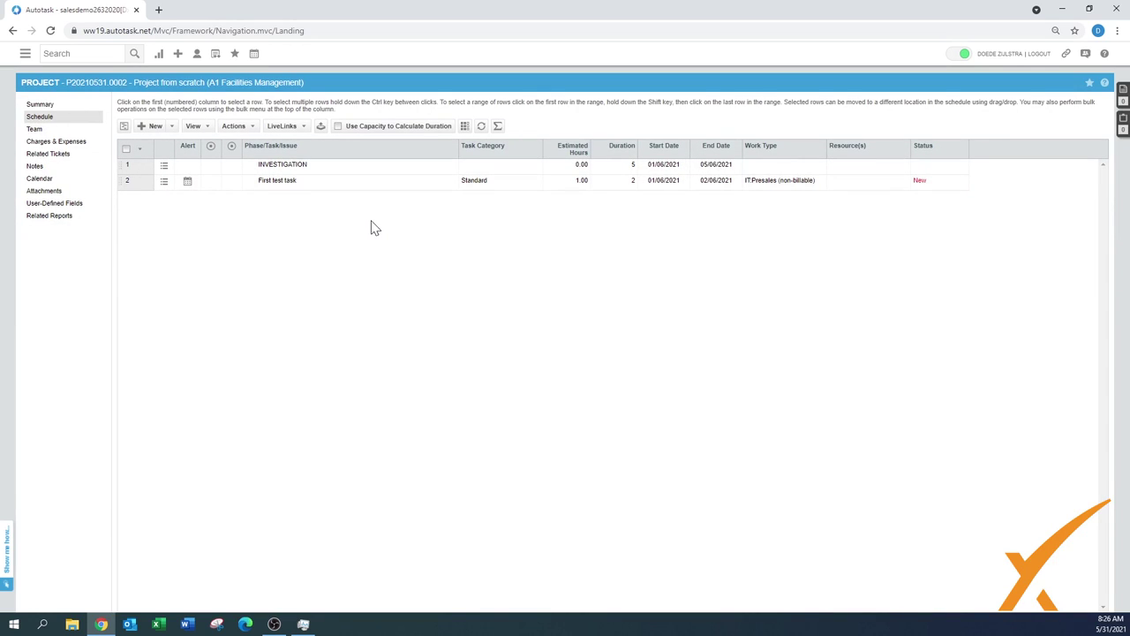
Start another task on a separate New Task page, with priority High and the title "Second test task".
click(171, 128)
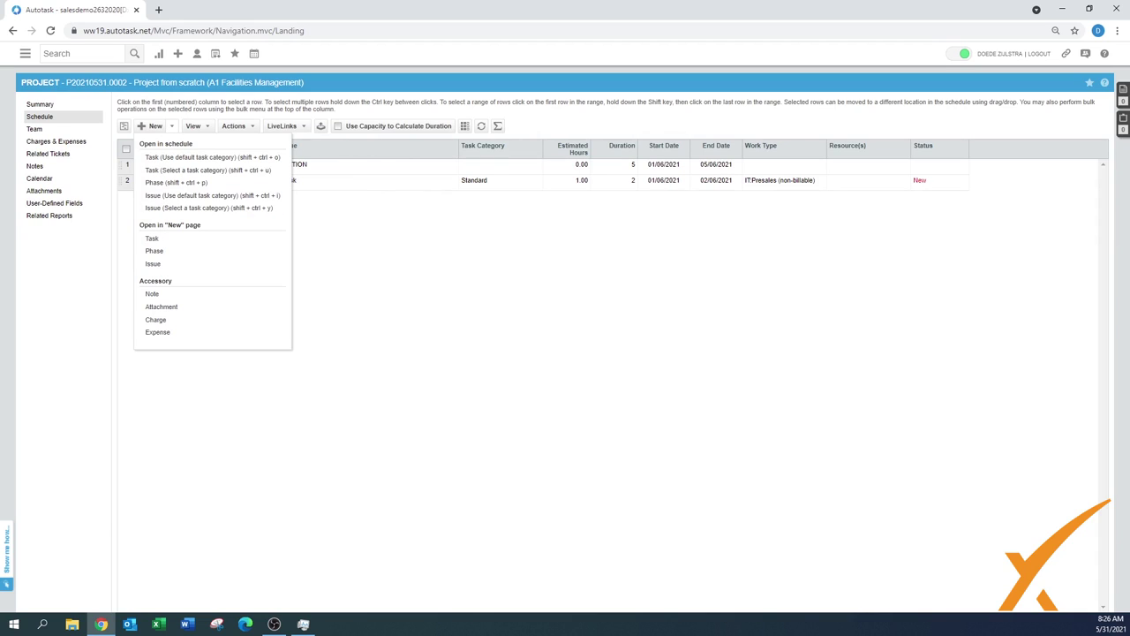
click(153, 240)
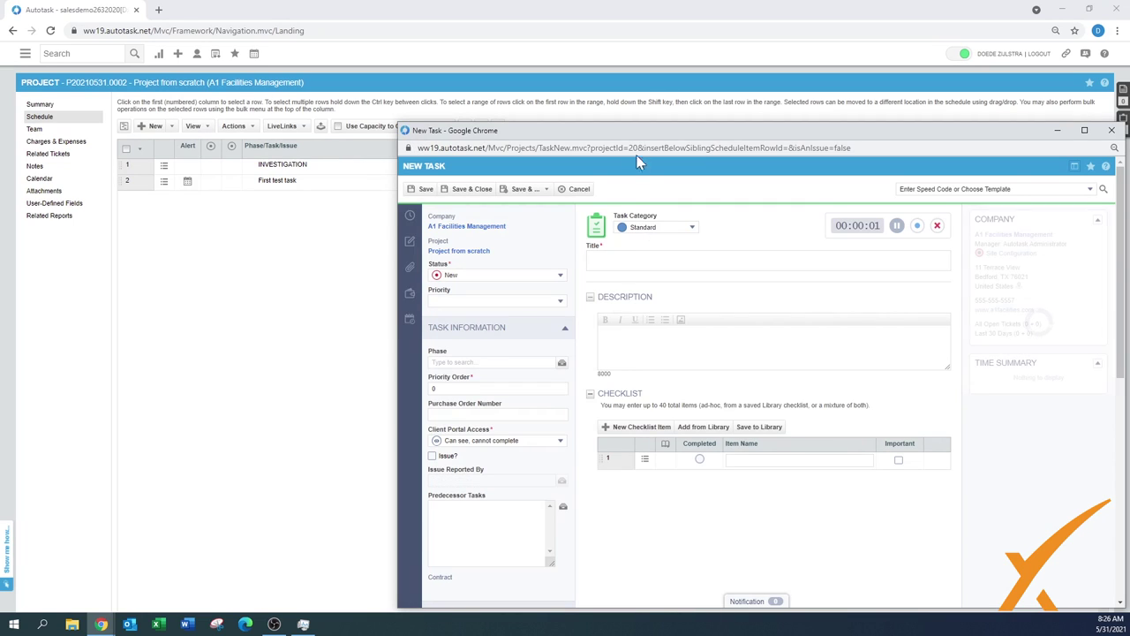
drag(644, 132, 609, 82)
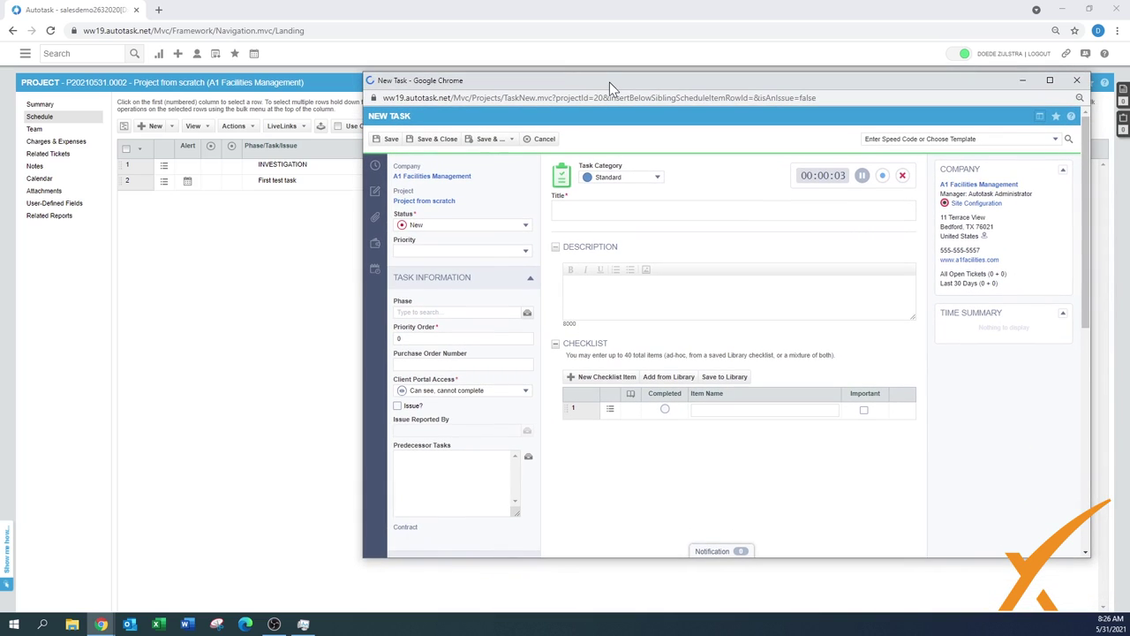
click(421, 251)
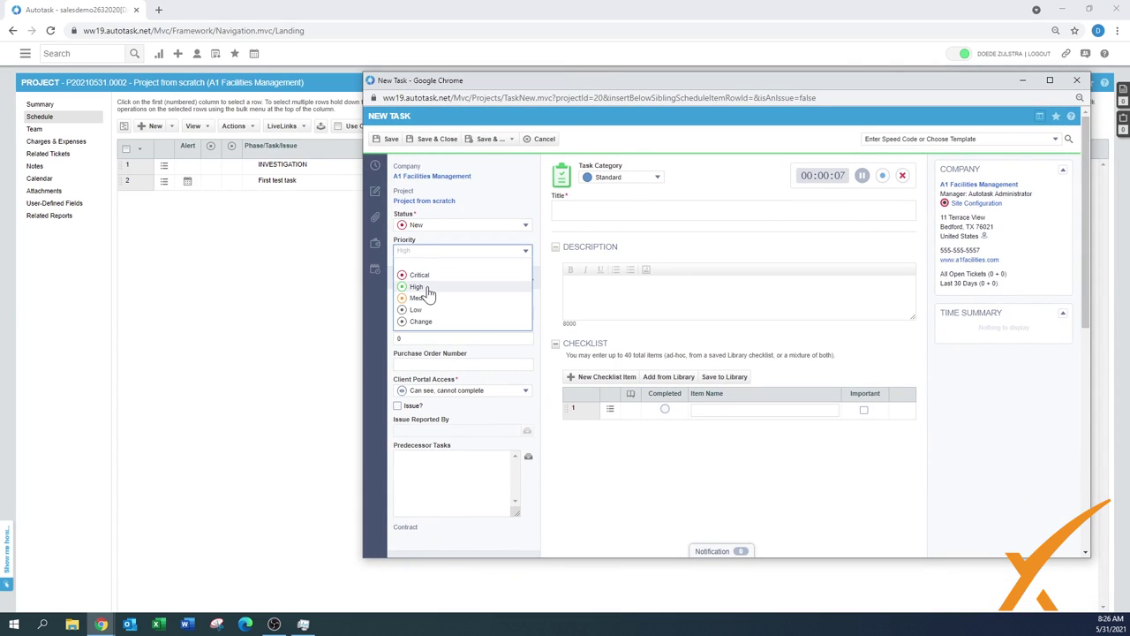
click(427, 288)
click(595, 210)
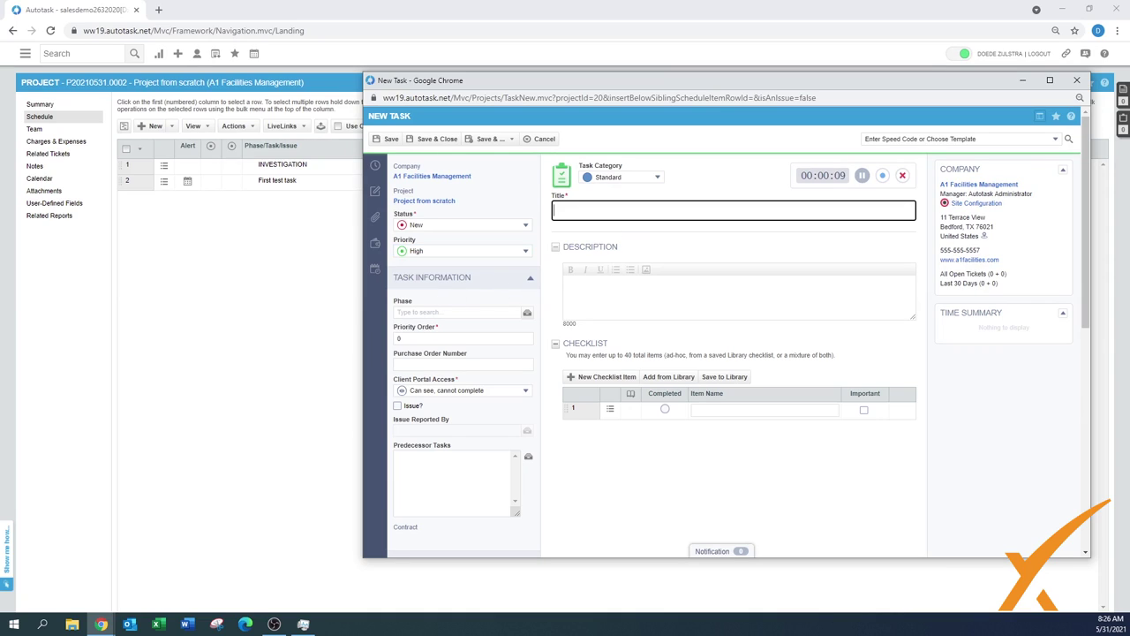
text(Second test )
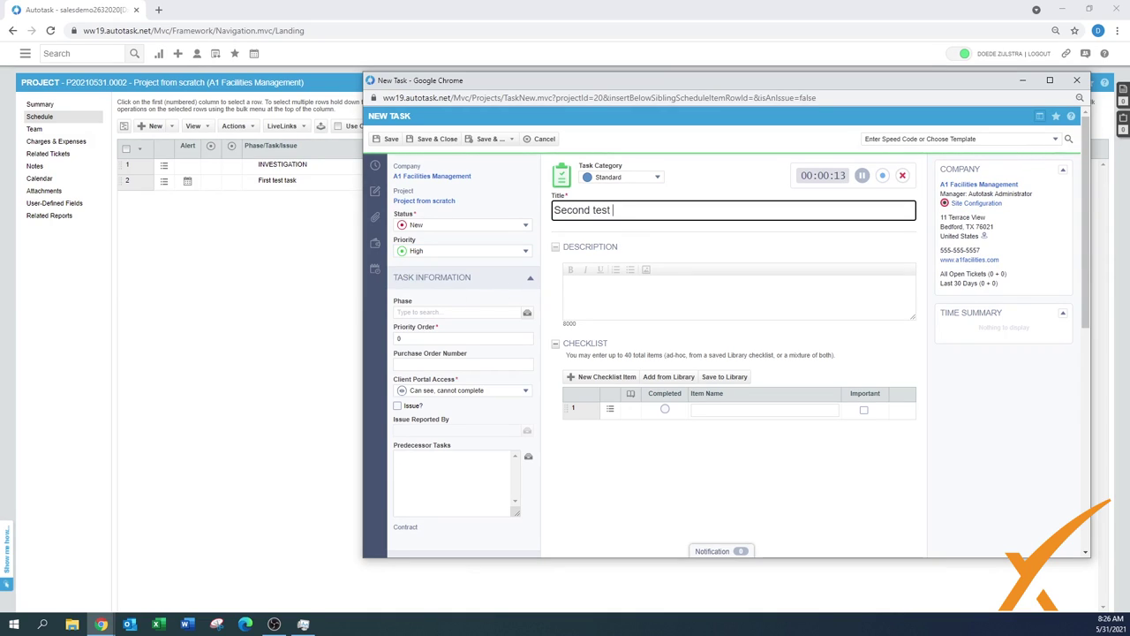
text(task)
drag(632, 81, 594, 63)
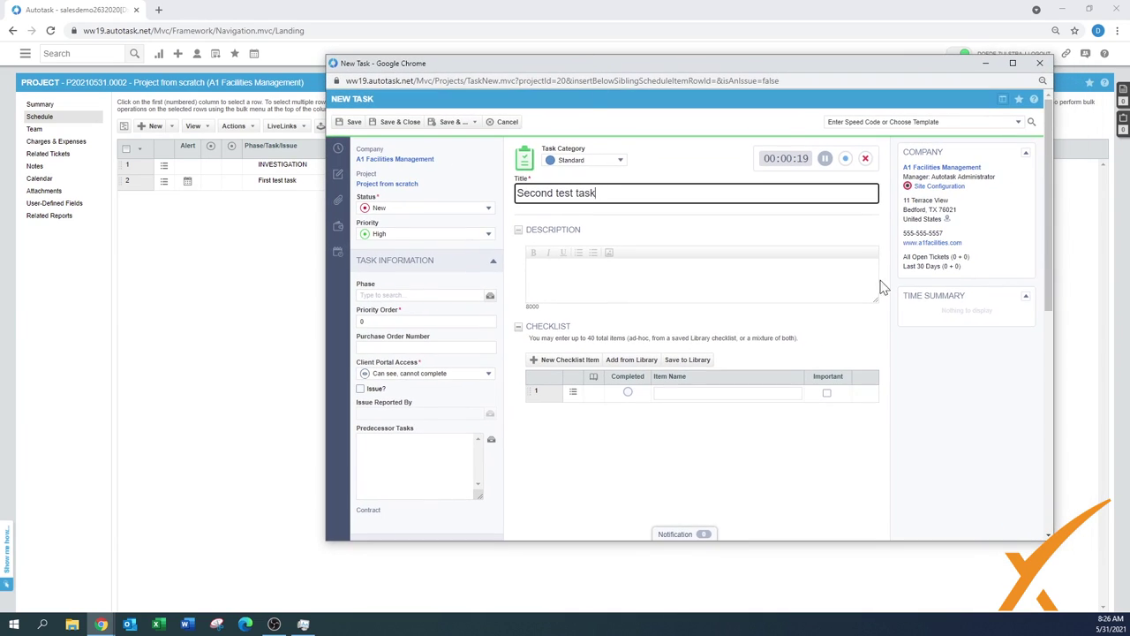
Assign the second test task to the INVESTIGATION phase and define First test task as its predecessor.
scroll(1049, 288, down, 1)
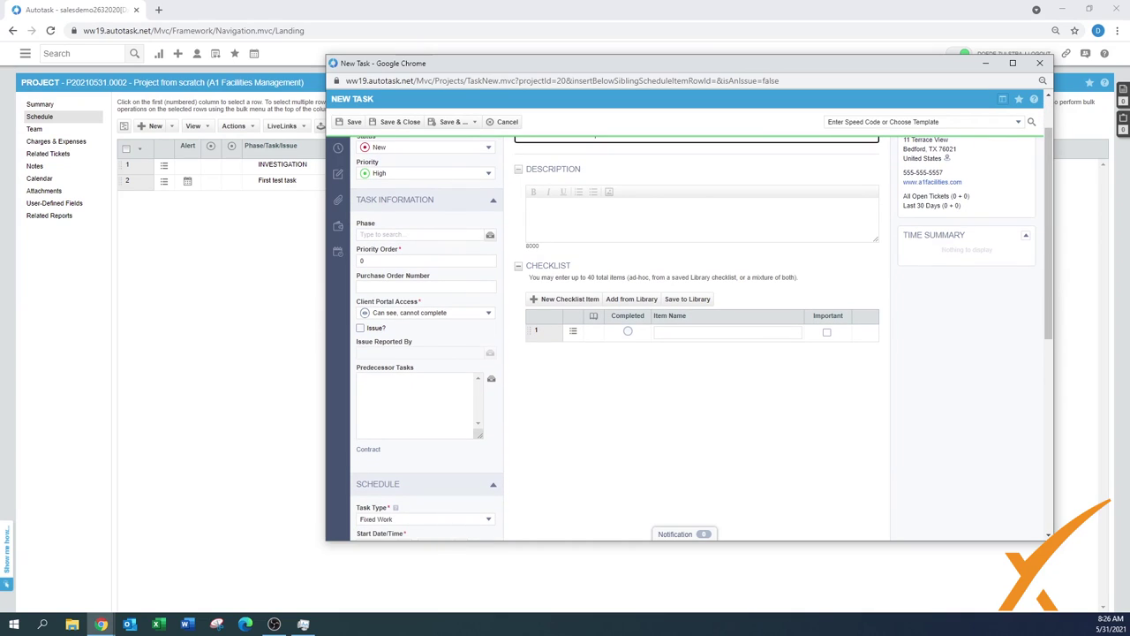
click(490, 234)
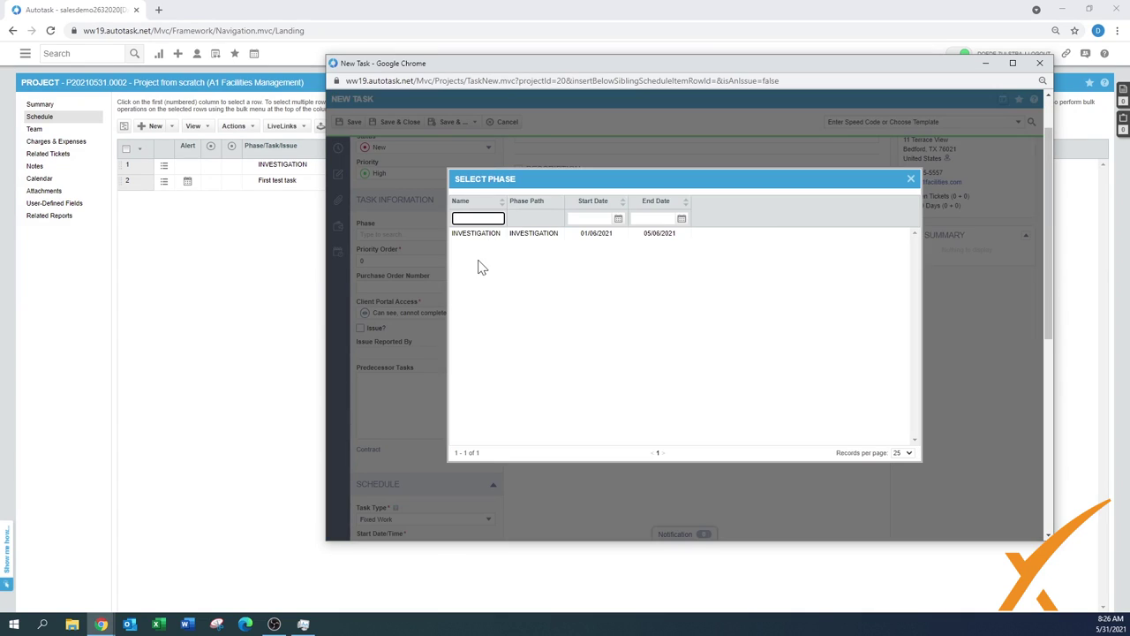
click(477, 235)
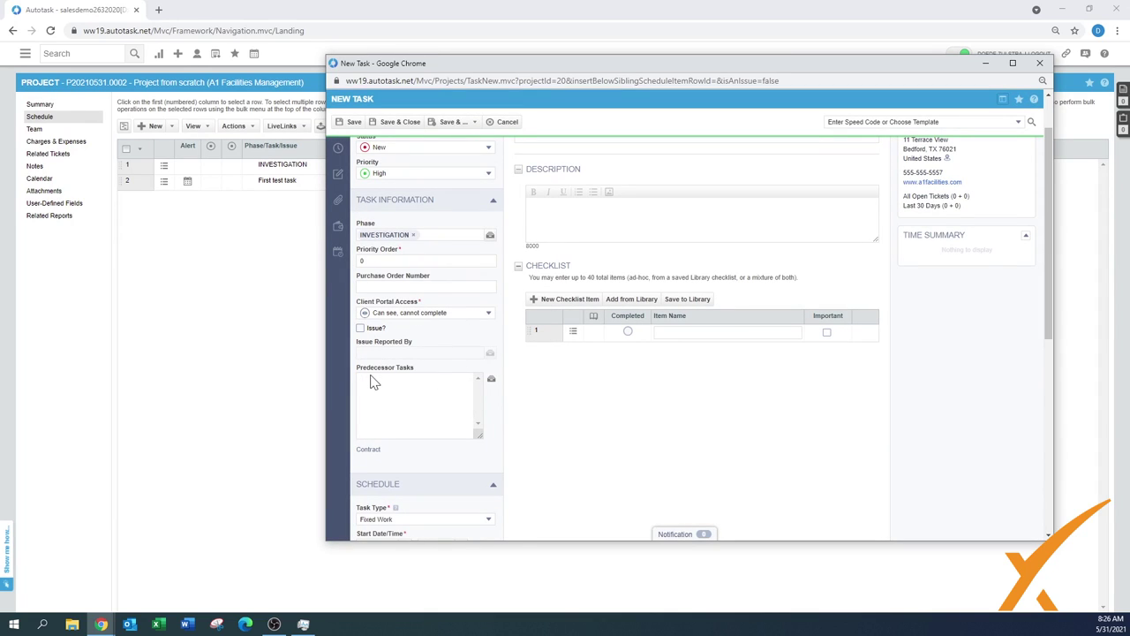
click(492, 382)
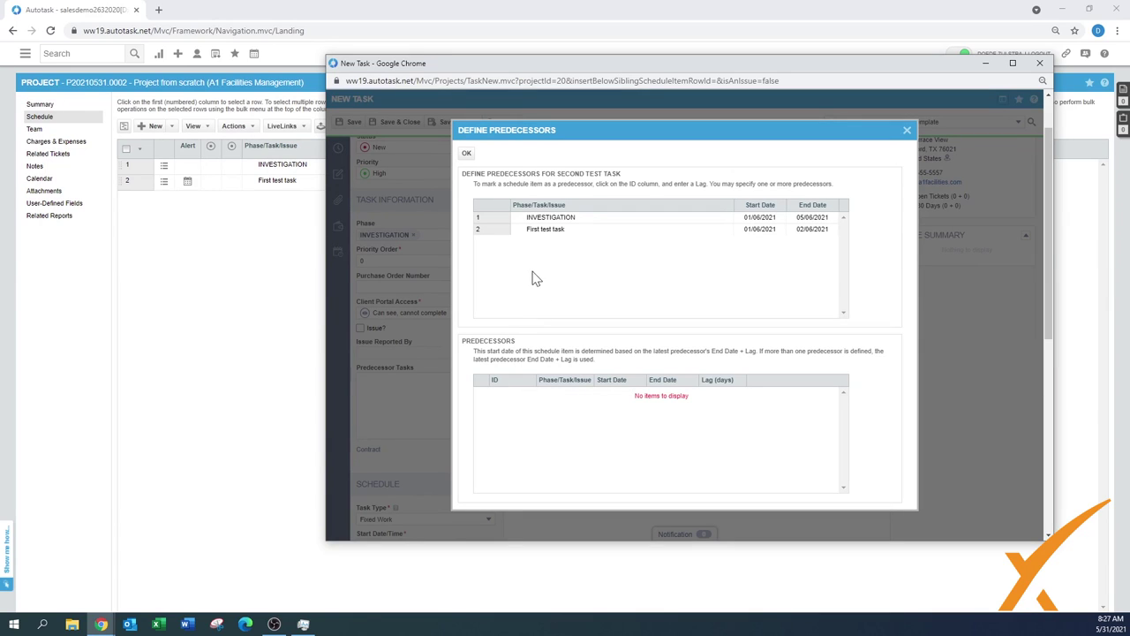
click(497, 231)
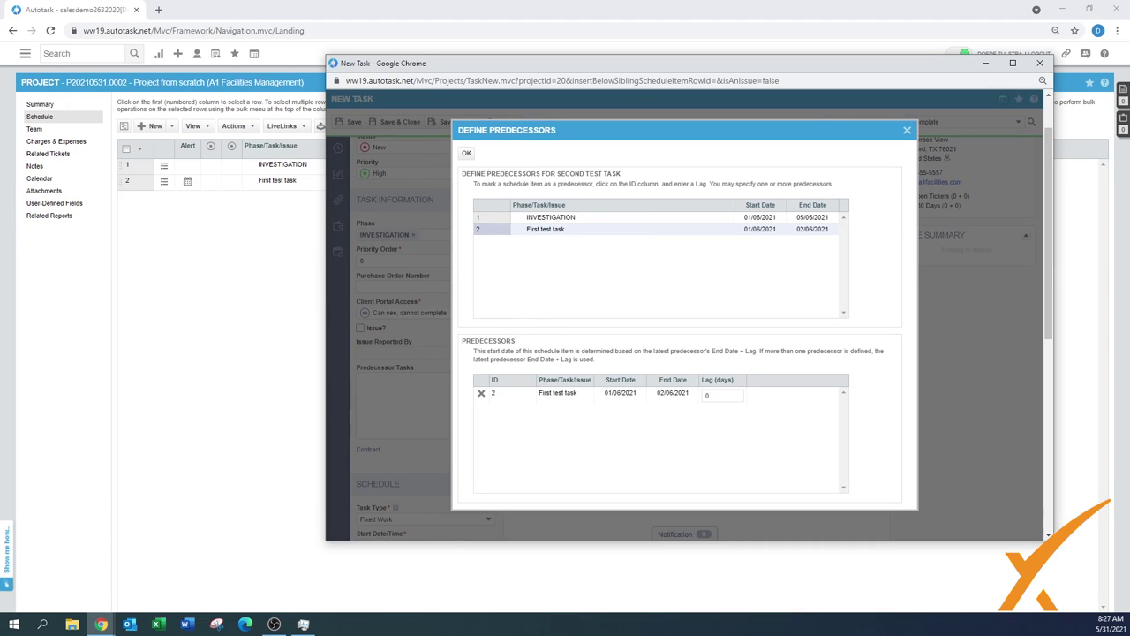
click(466, 154)
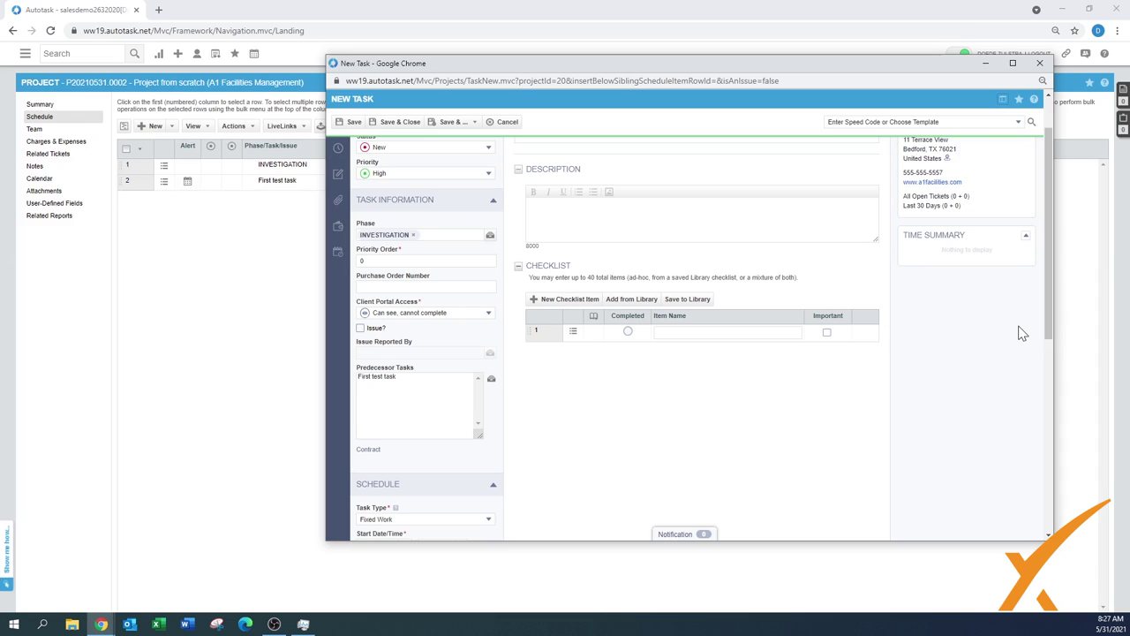
Schedule the second test task with 2 estimated hours, start date 04/06/2021 and end date 05/06/2021.
drag(1049, 329, 1053, 362)
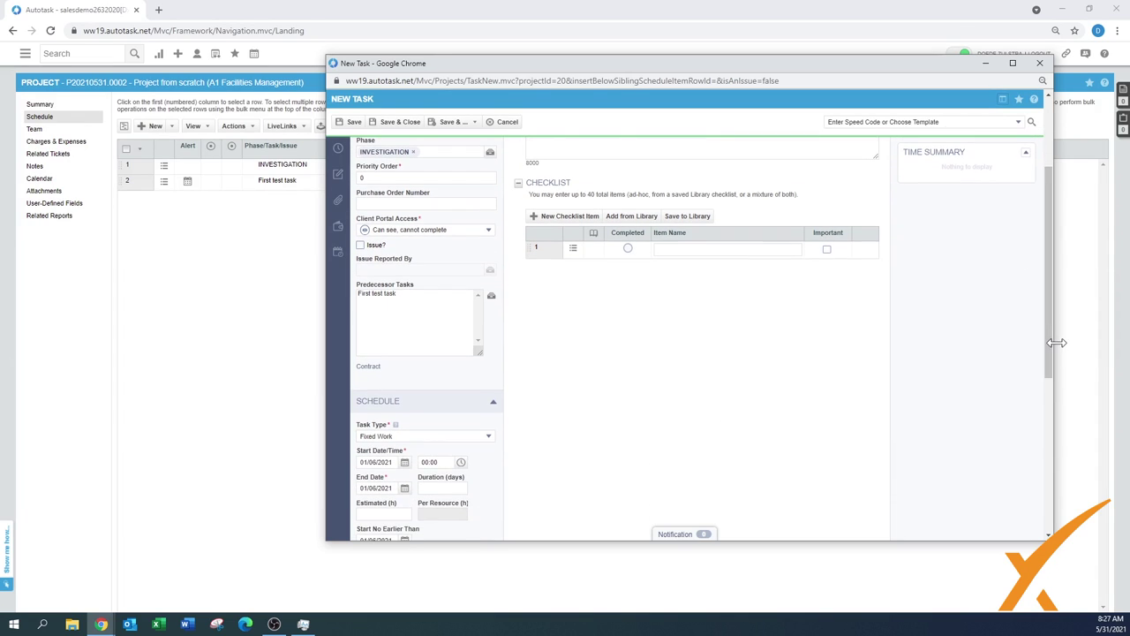
drag(1051, 345, 1051, 408)
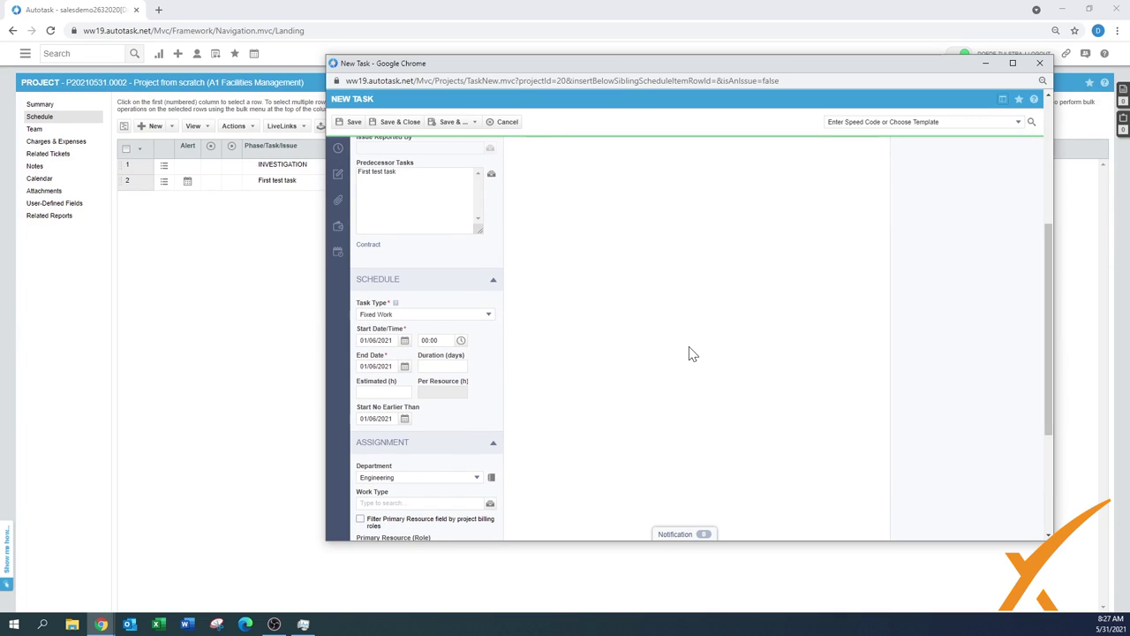
scroll(1049, 340, down, 1)
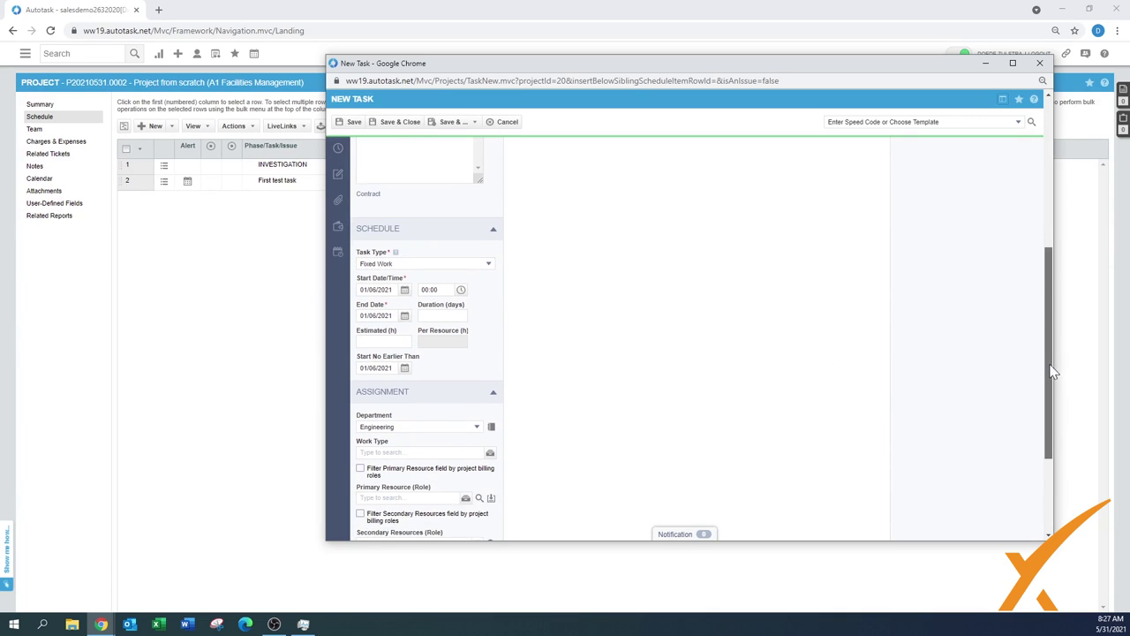
click(384, 341)
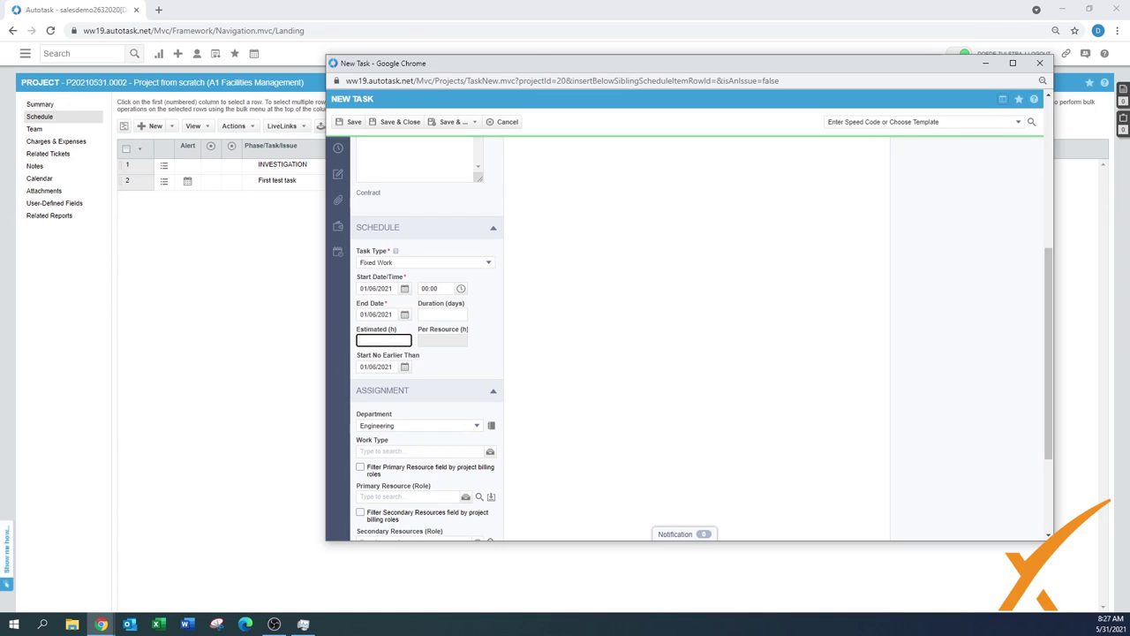
text(2)
click(404, 289)
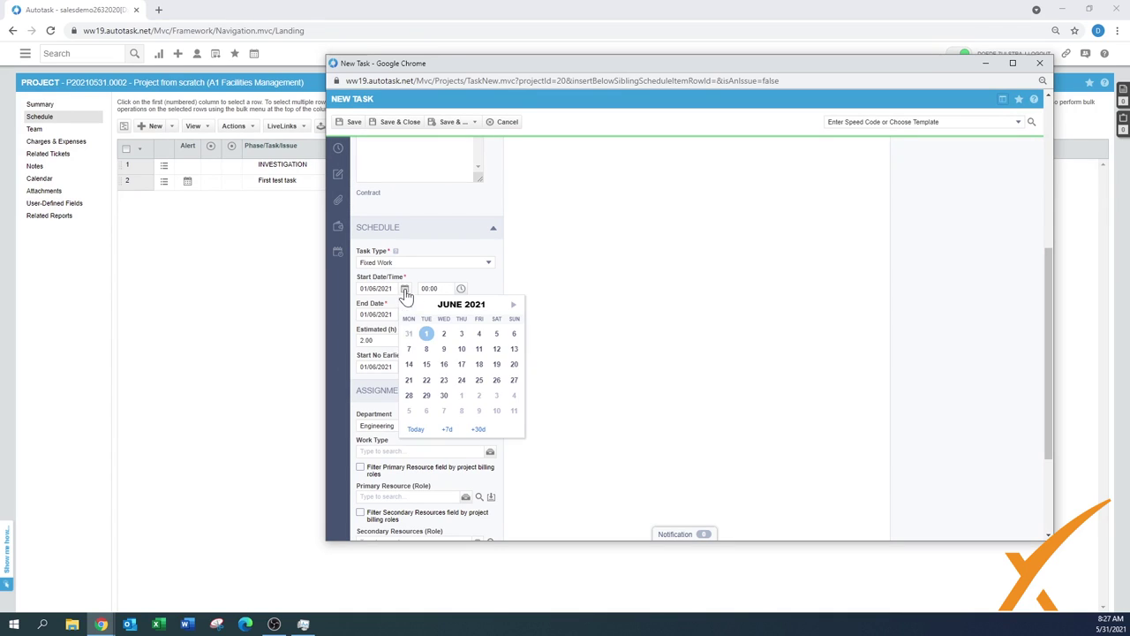
click(479, 338)
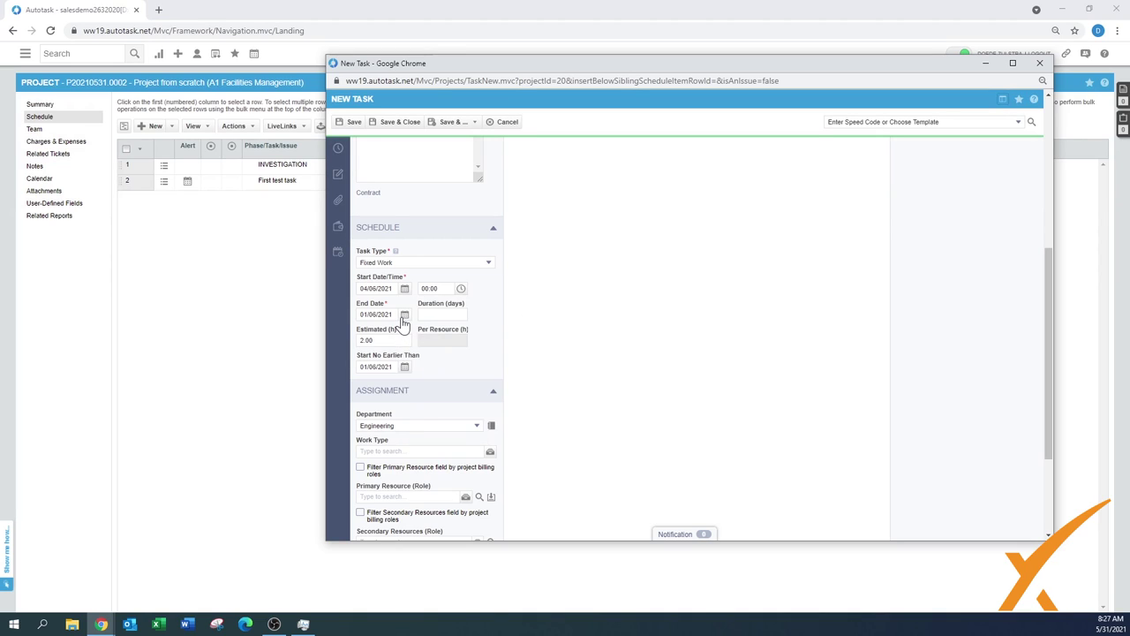
click(404, 314)
click(497, 360)
Set the second test task's work type to Network L2/L3 and review the remaining assignment fields.
click(490, 452)
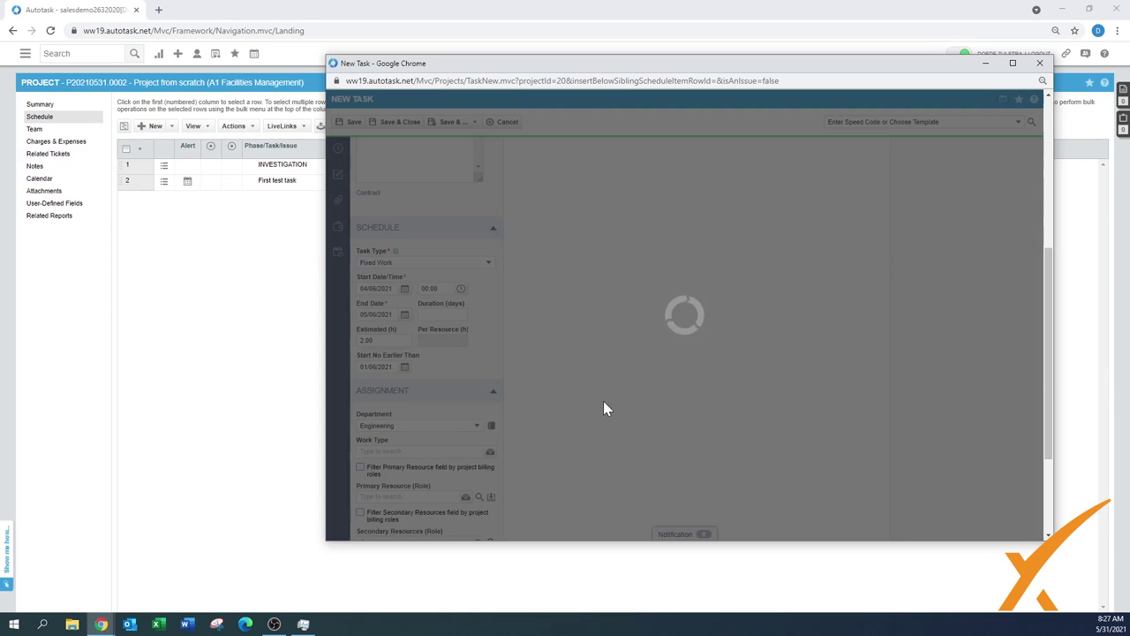
click(476, 322)
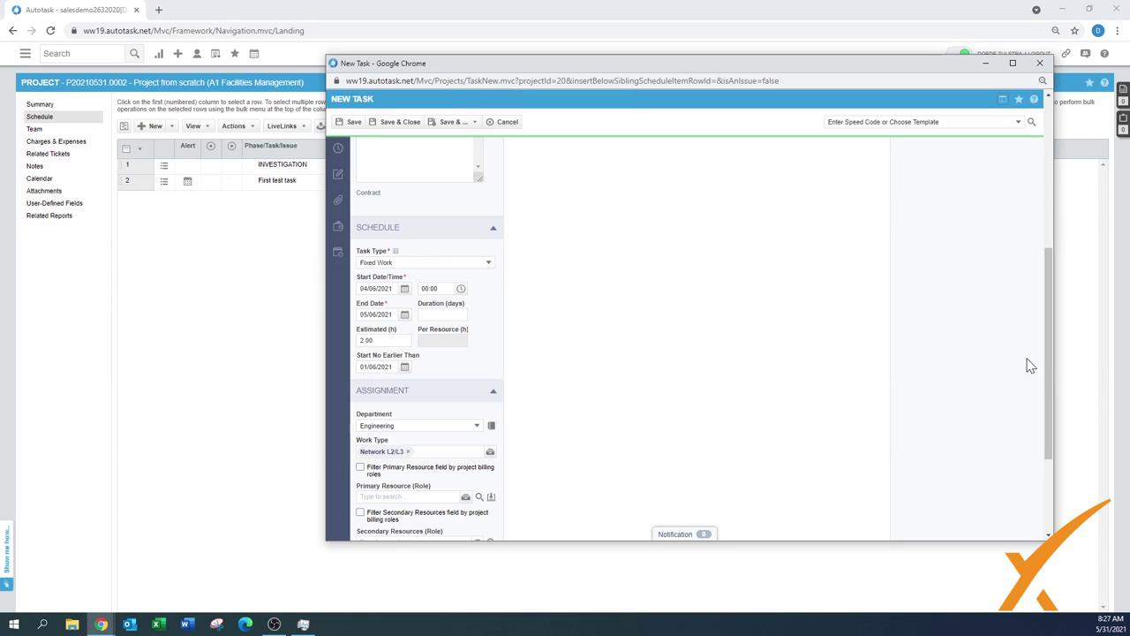
drag(1050, 346, 1043, 446)
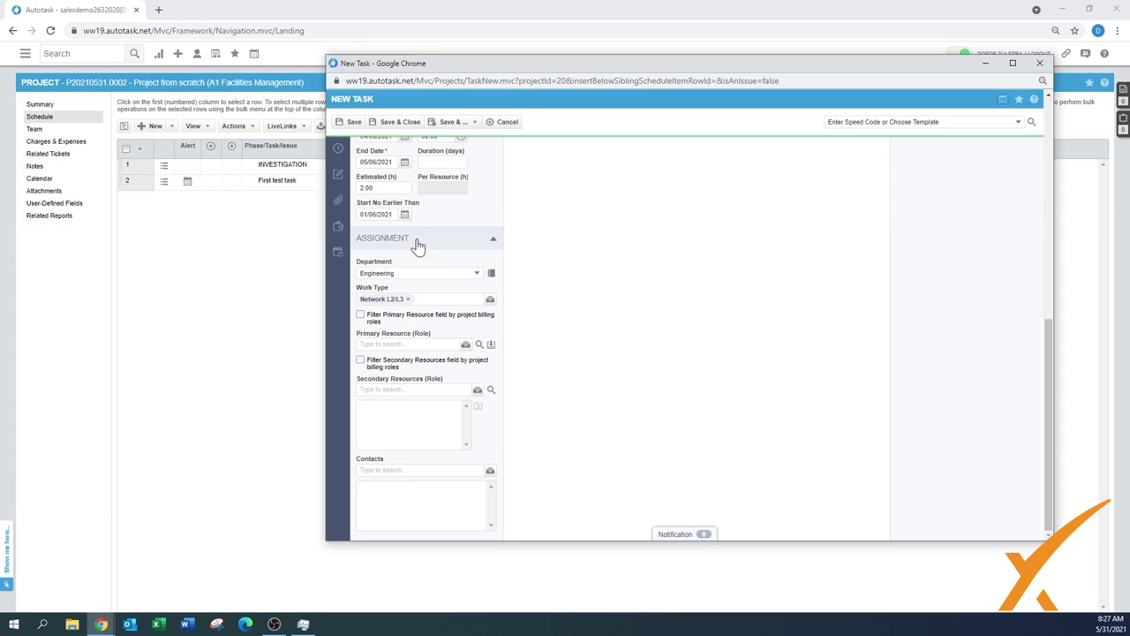
Save and close the second test task, accepting the non-business-day date, and refresh the project schedule.
click(393, 127)
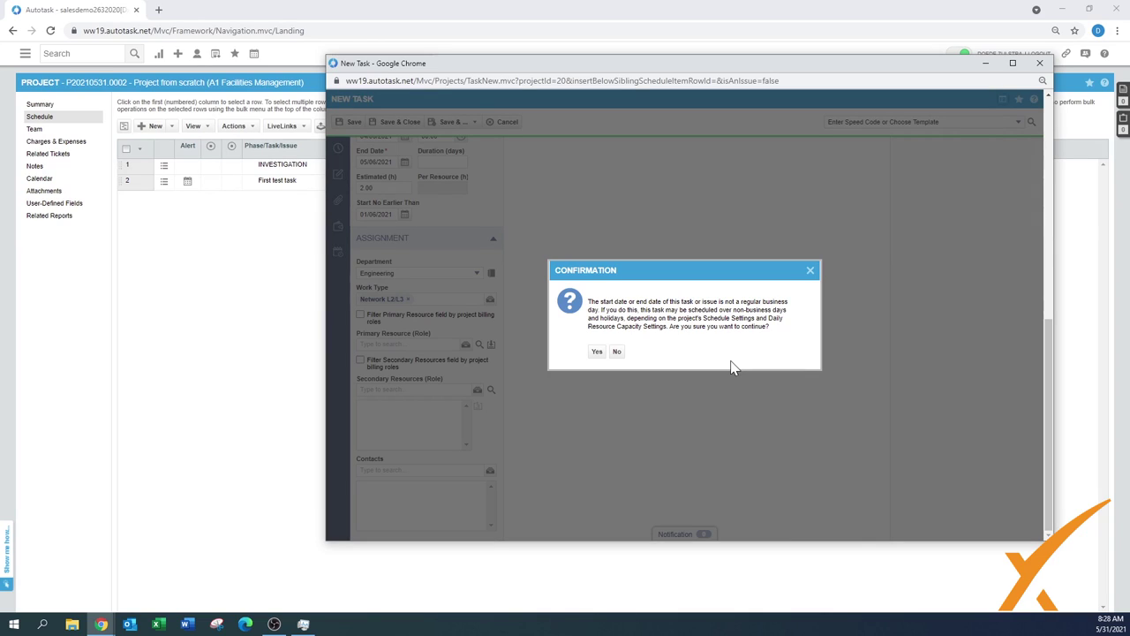
click(596, 352)
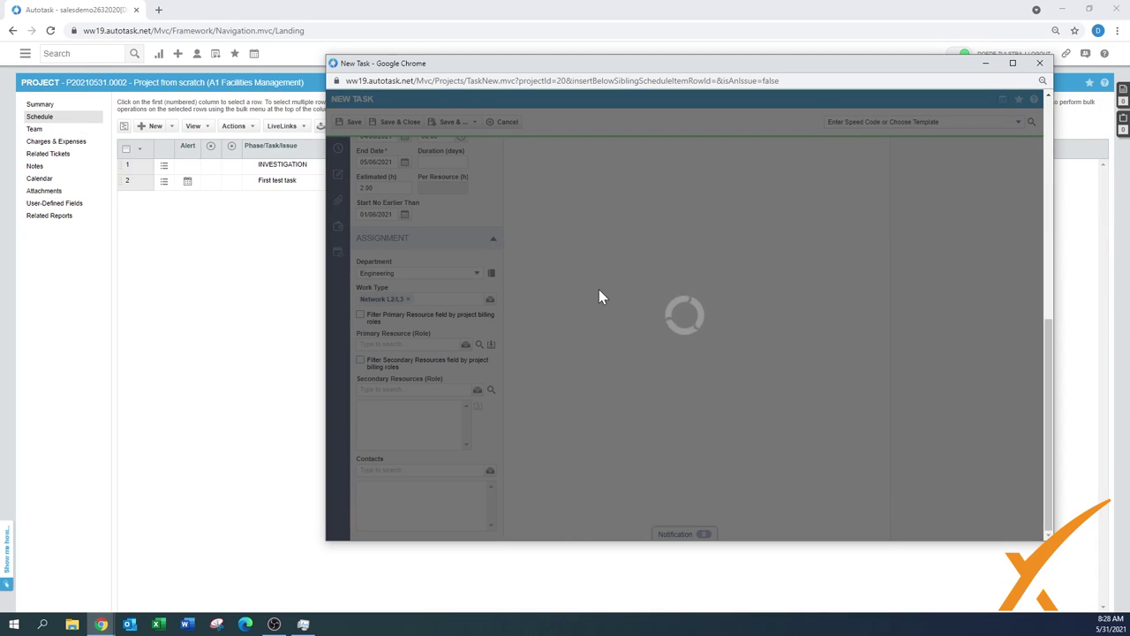
click(989, 63)
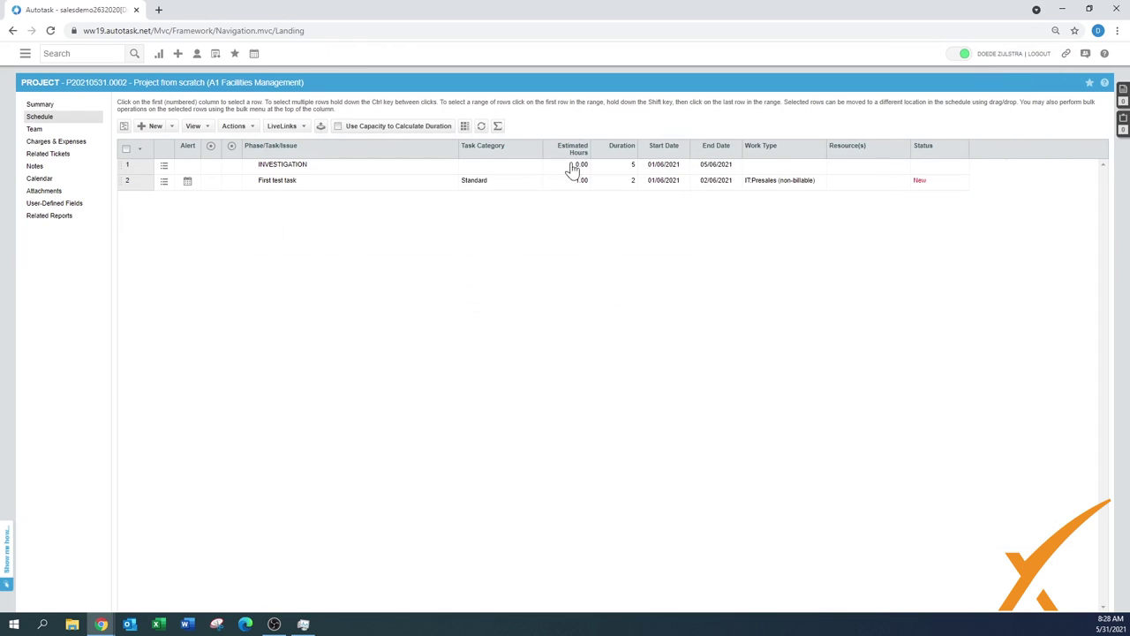
click(481, 128)
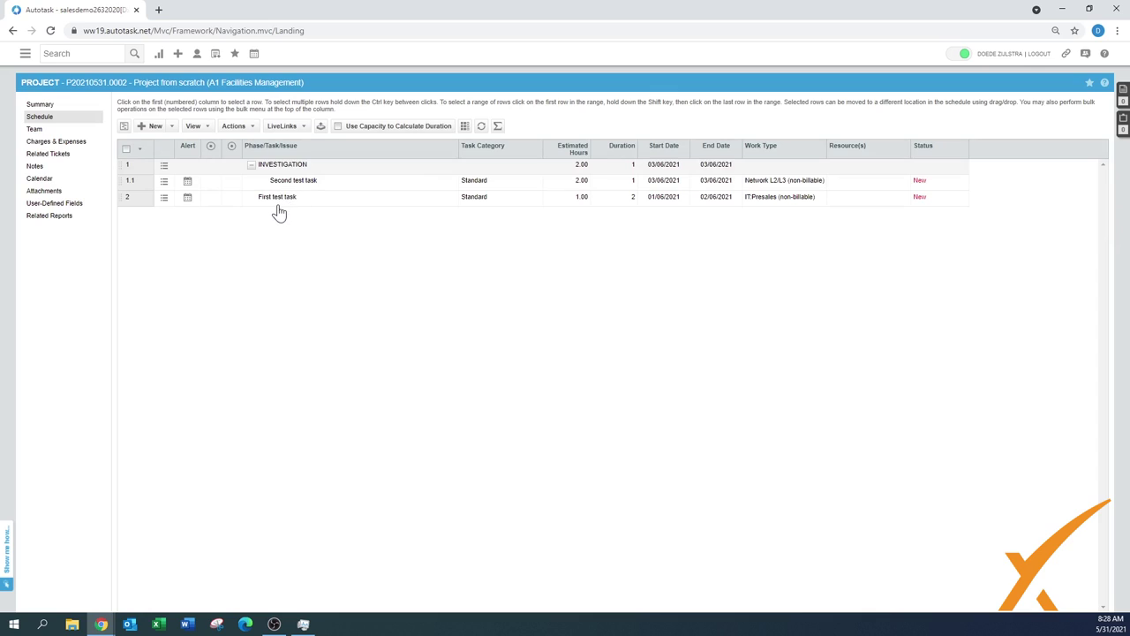
Try to move First test task above Second test task within the INVESTIGATION phase.
click(137, 207)
drag(134, 206, 136, 178)
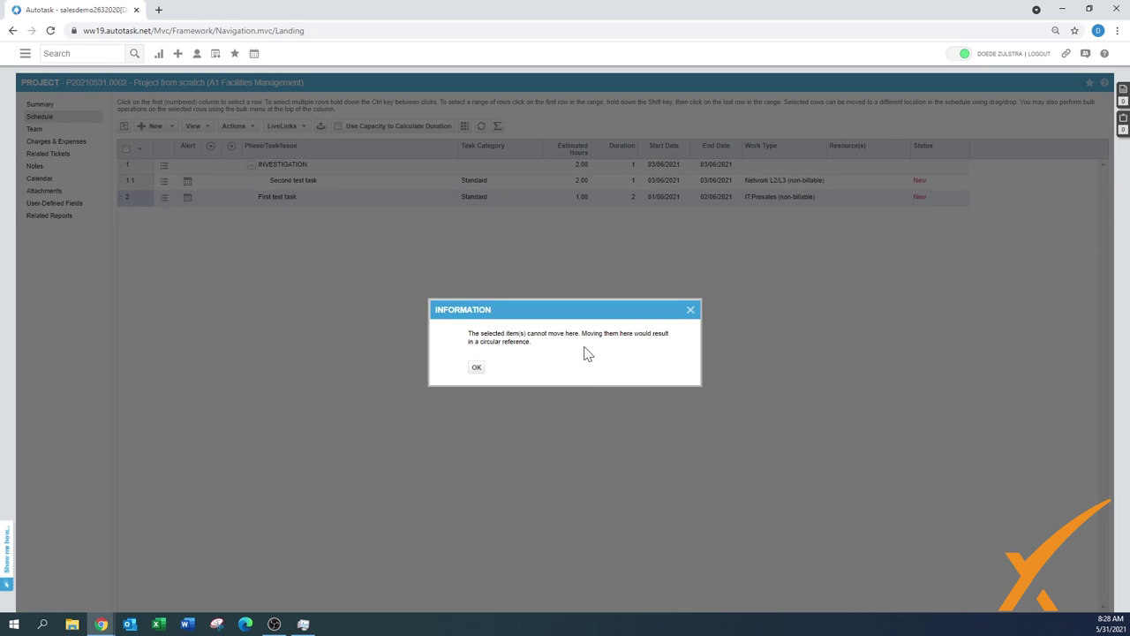
click(476, 367)
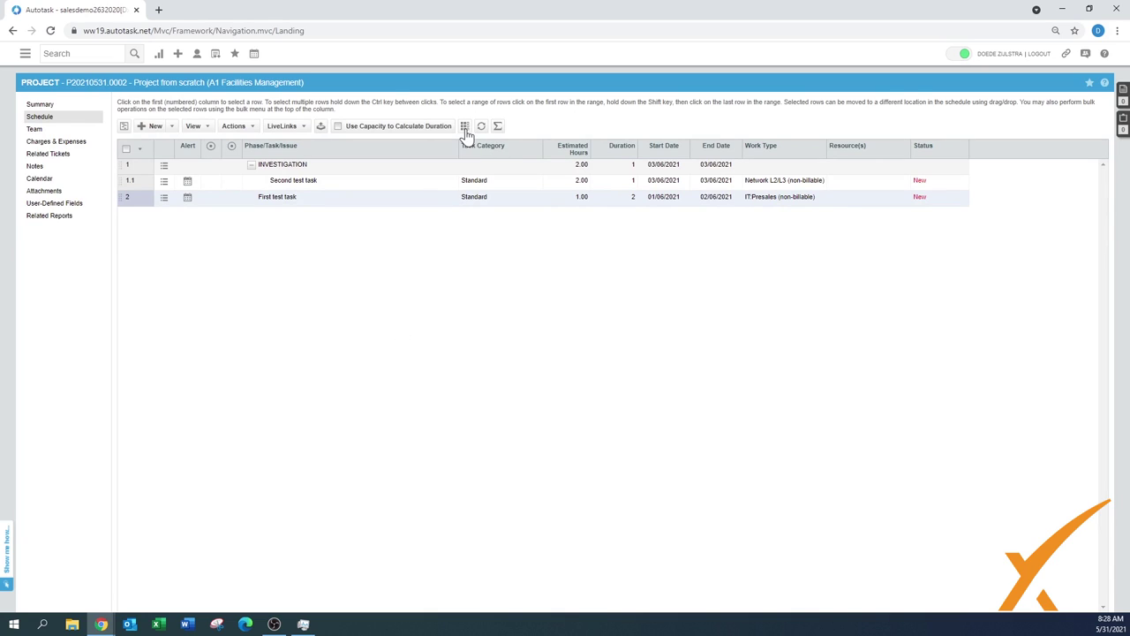
Review the schedule totals for estimated hours and duration of the Project from scratch project.
click(498, 126)
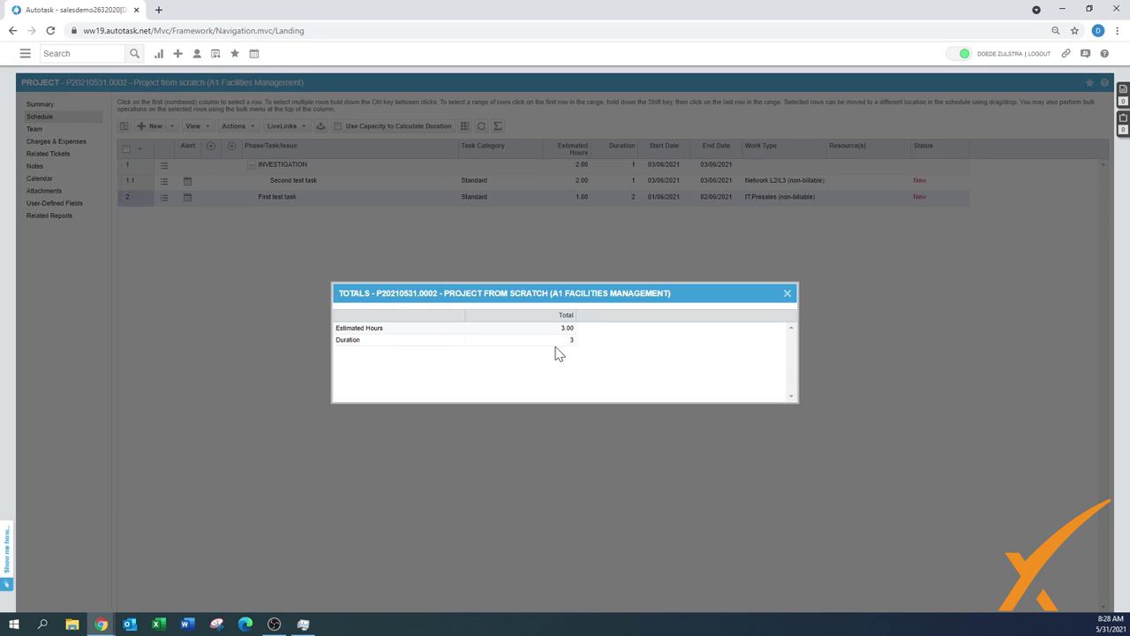
click(787, 295)
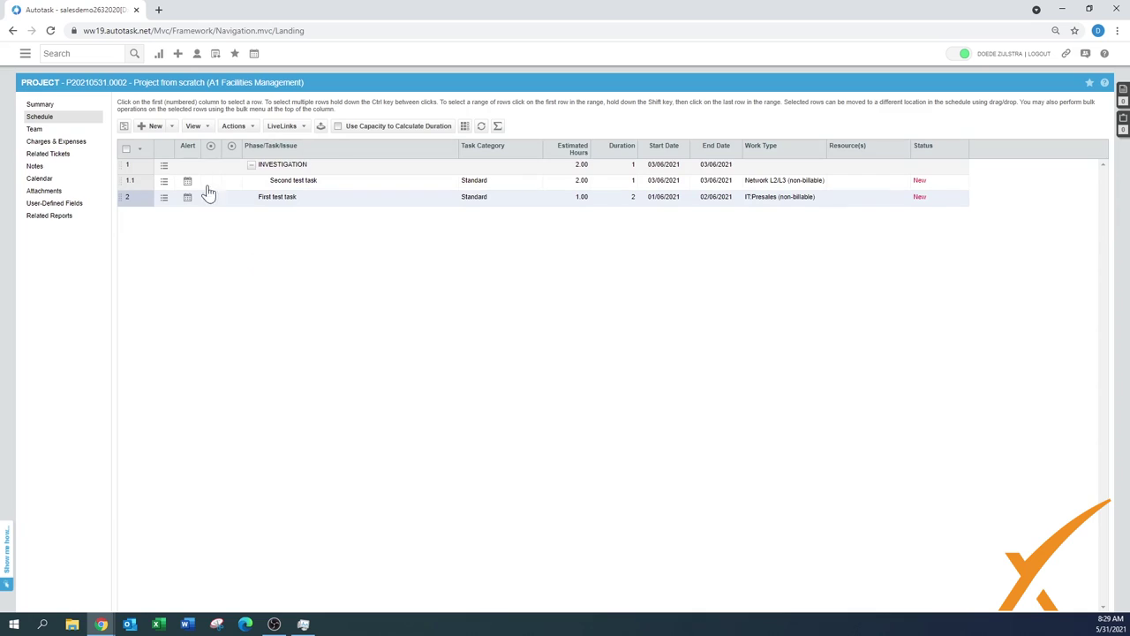
Start a new project from a template, using Network Implementation Template (Estimated).
click(177, 54)
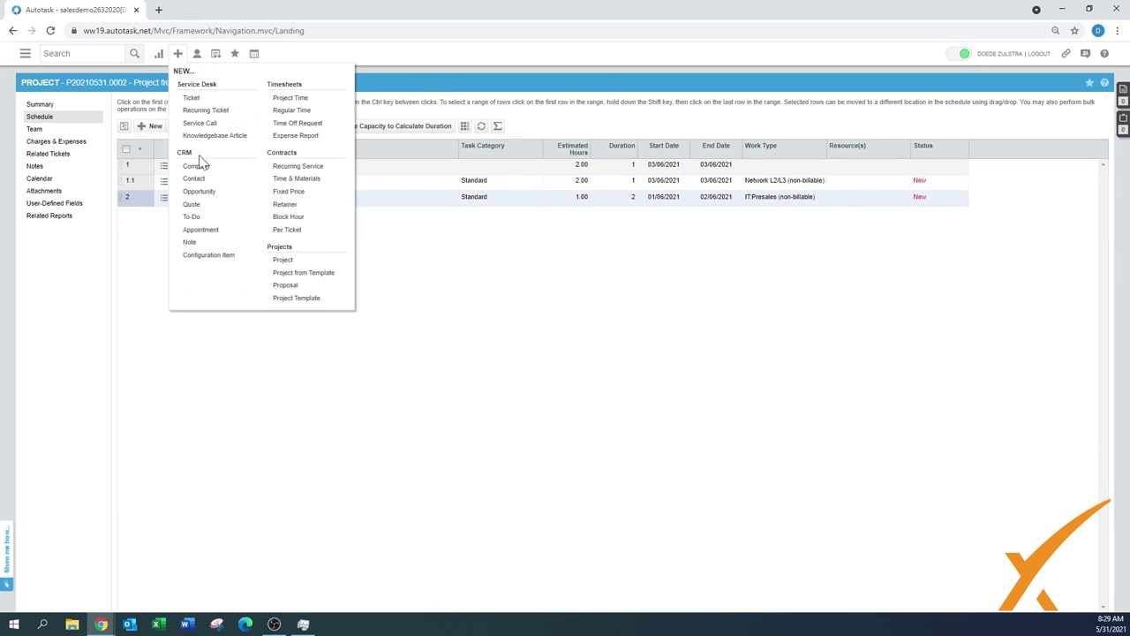
click(302, 274)
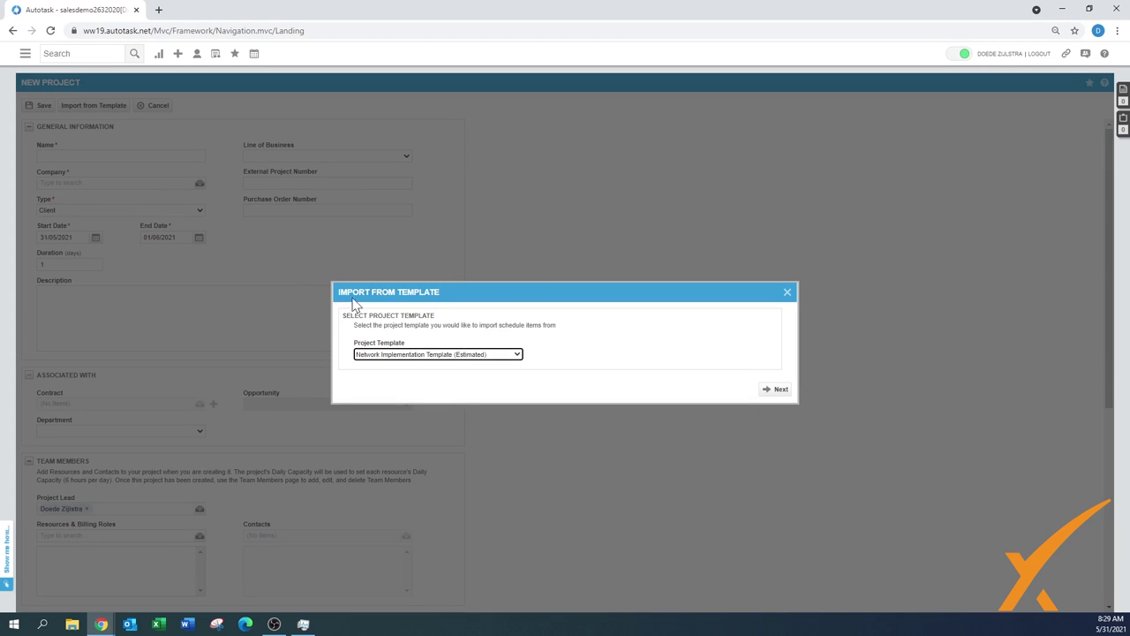
click(427, 357)
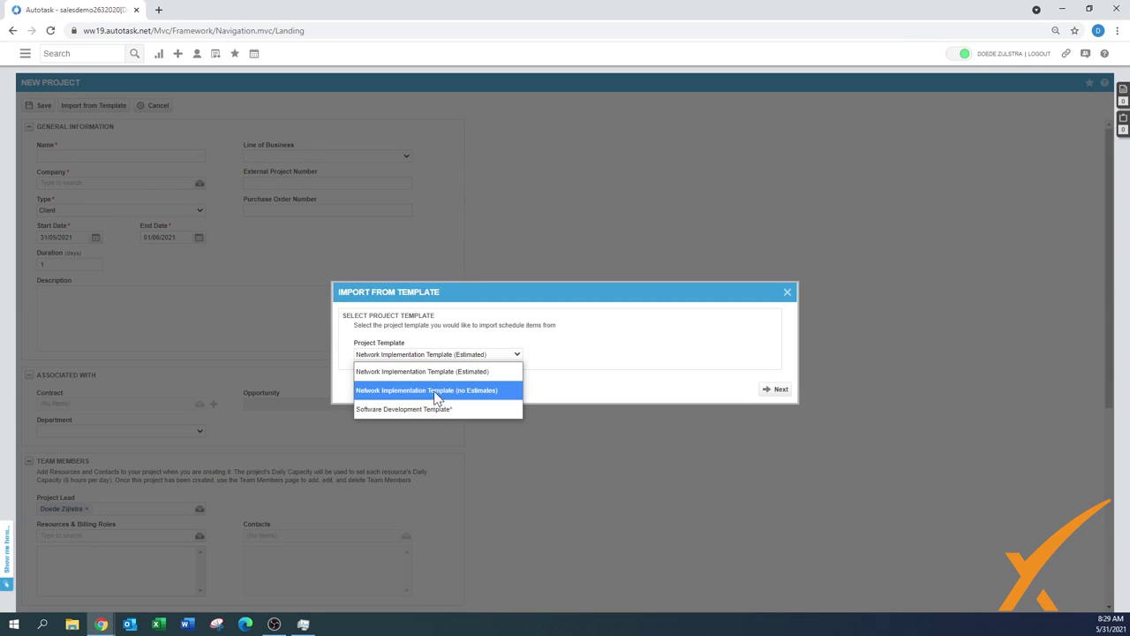
click(396, 380)
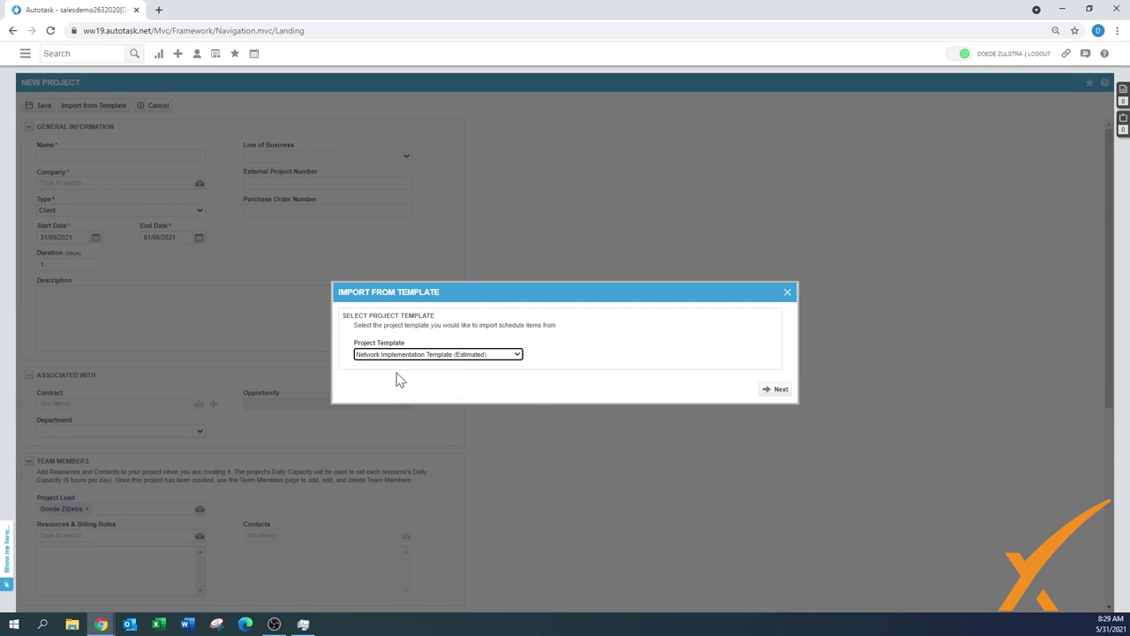
click(775, 390)
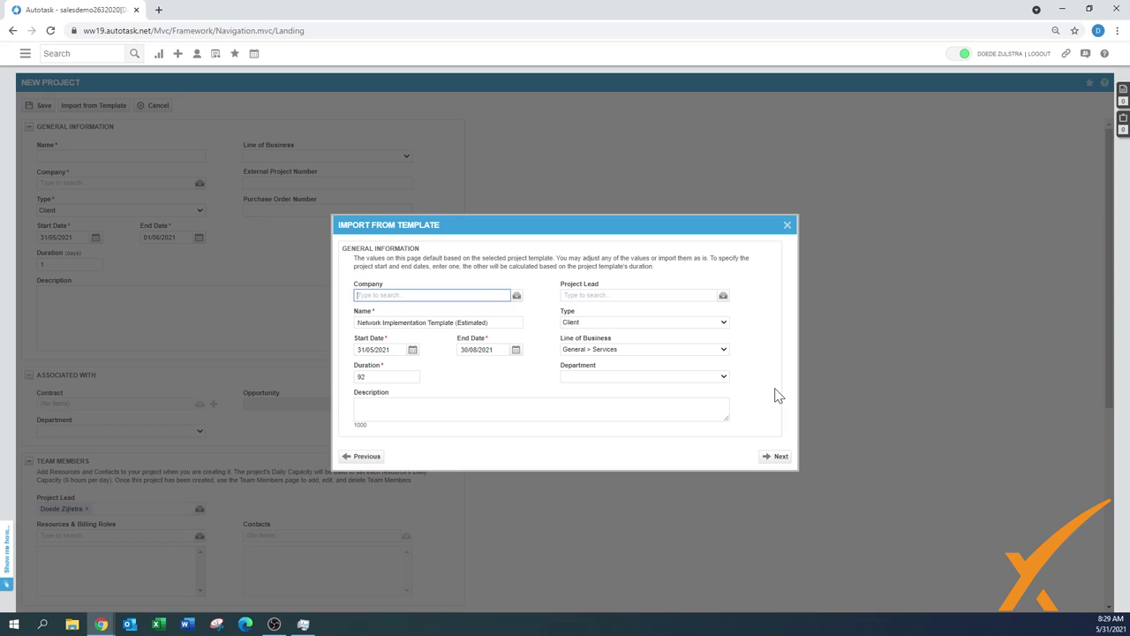
Set the imported project's company to ABLE Manufacturing HQ, start date to 01/06/2021 and end date to 14/08/2021.
click(516, 295)
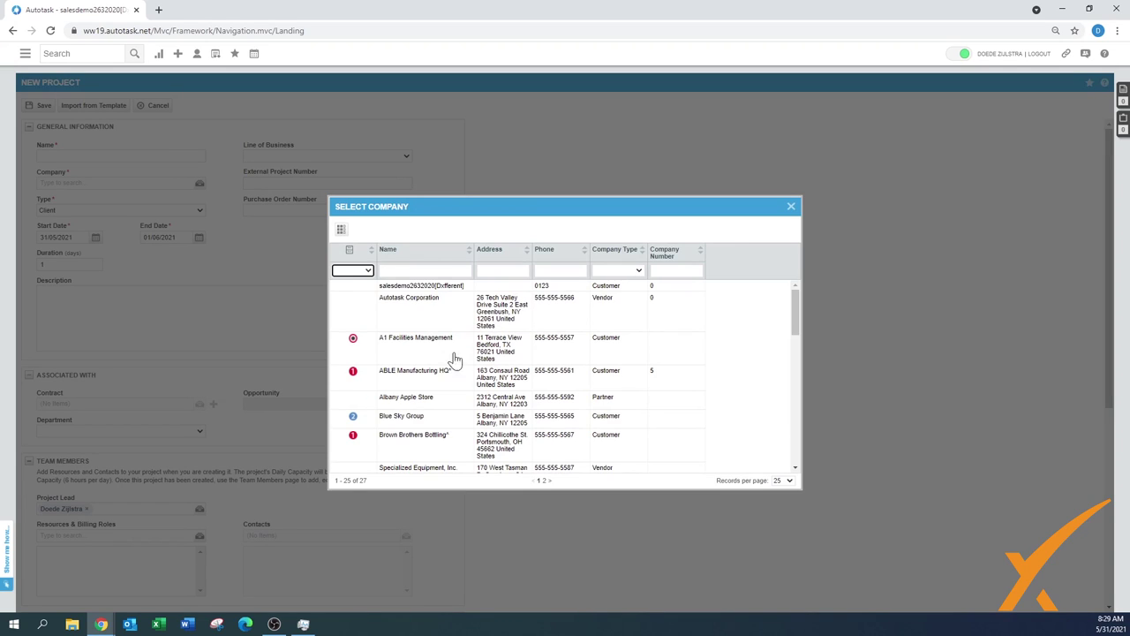
click(424, 373)
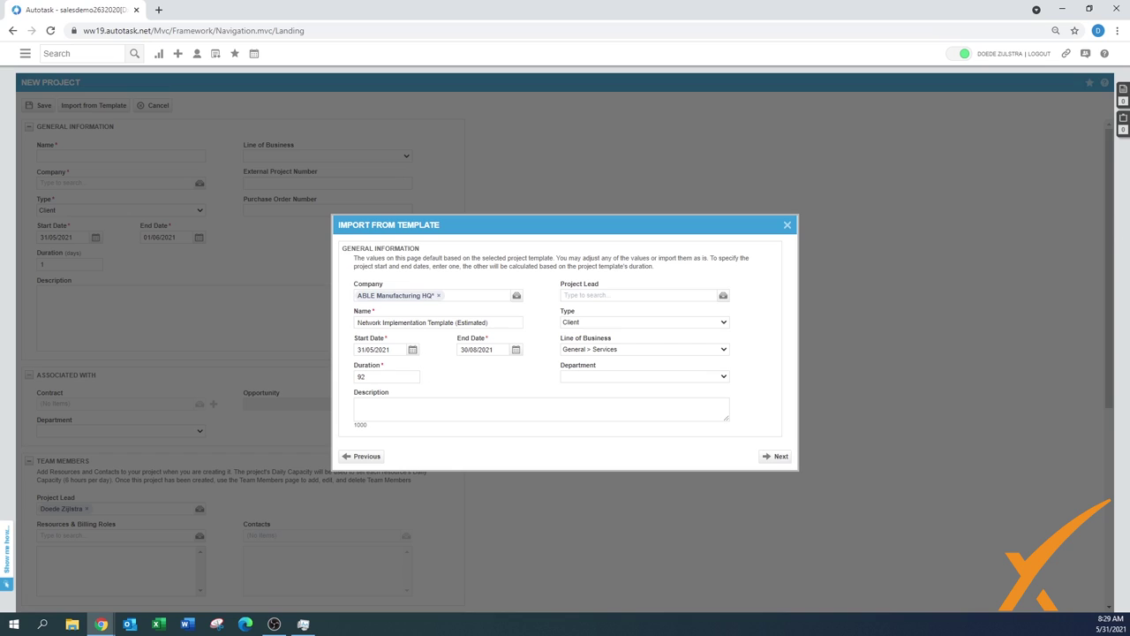
click(412, 349)
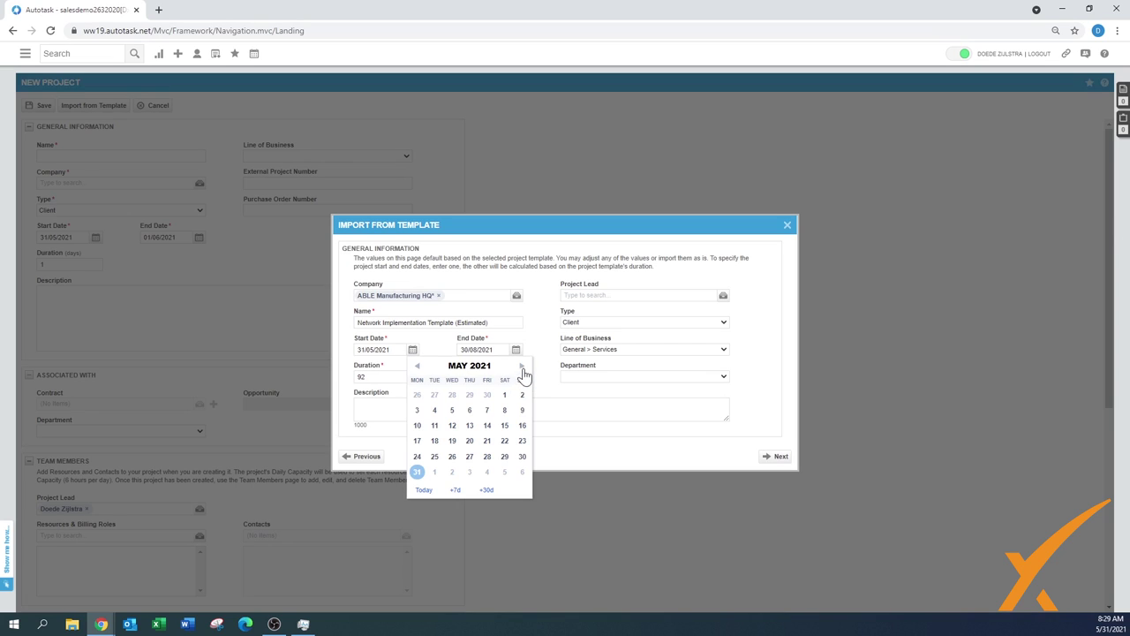
click(522, 366)
click(434, 395)
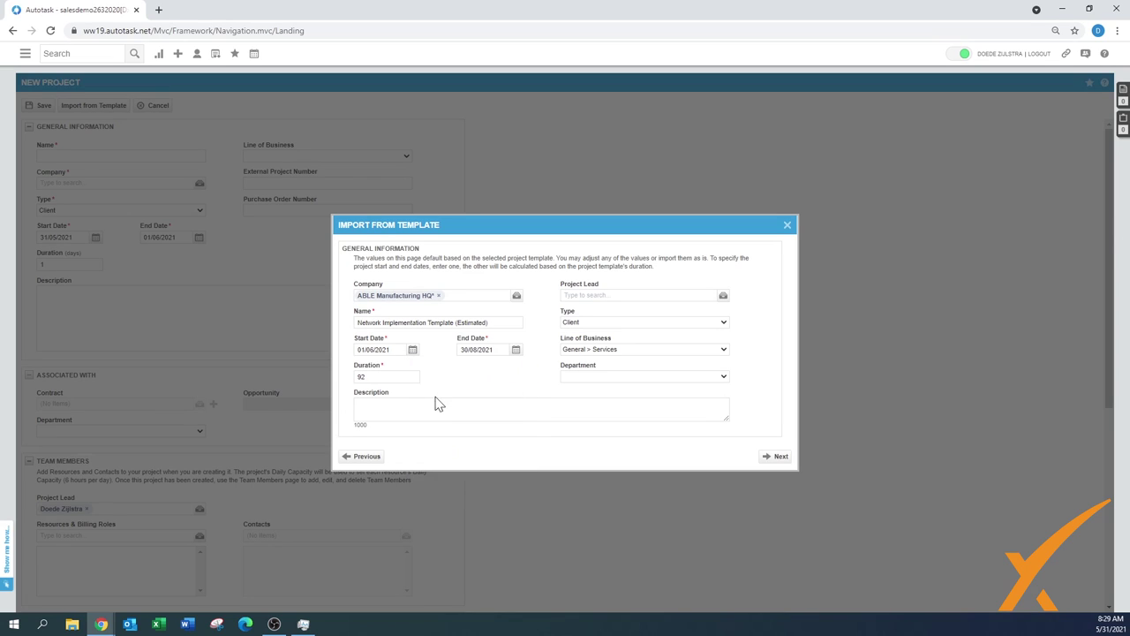
click(516, 350)
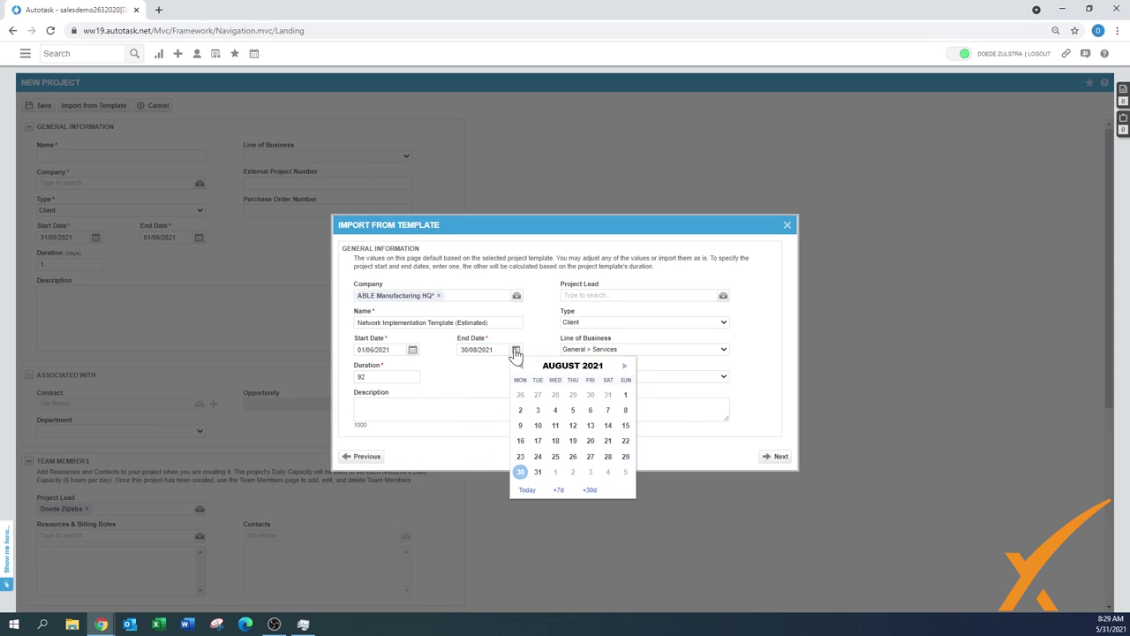
click(609, 427)
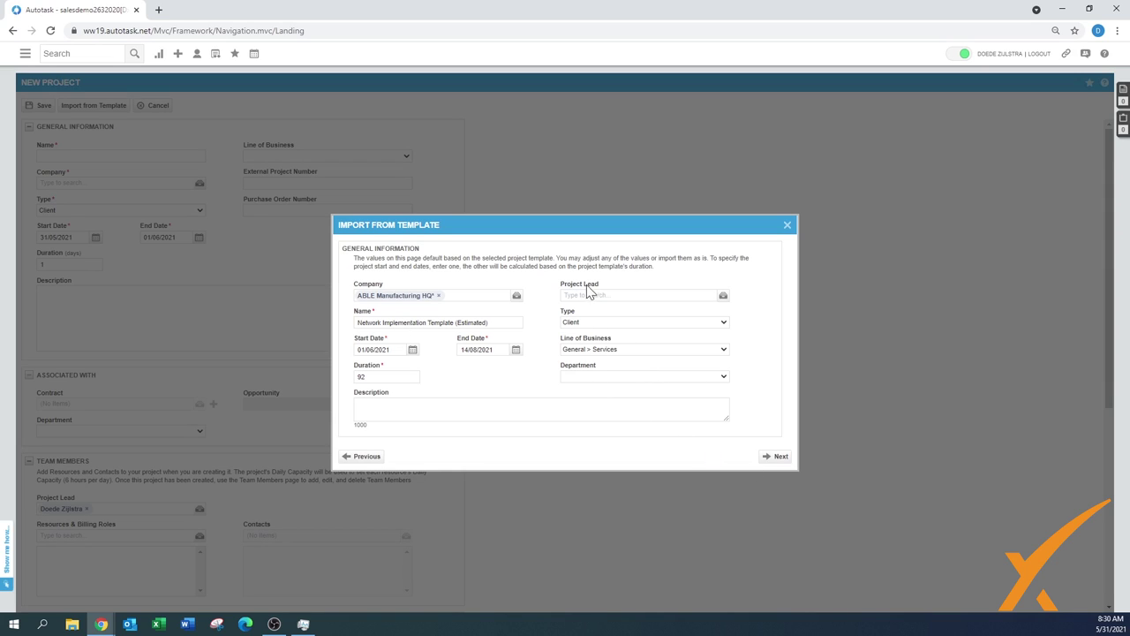
click(774, 458)
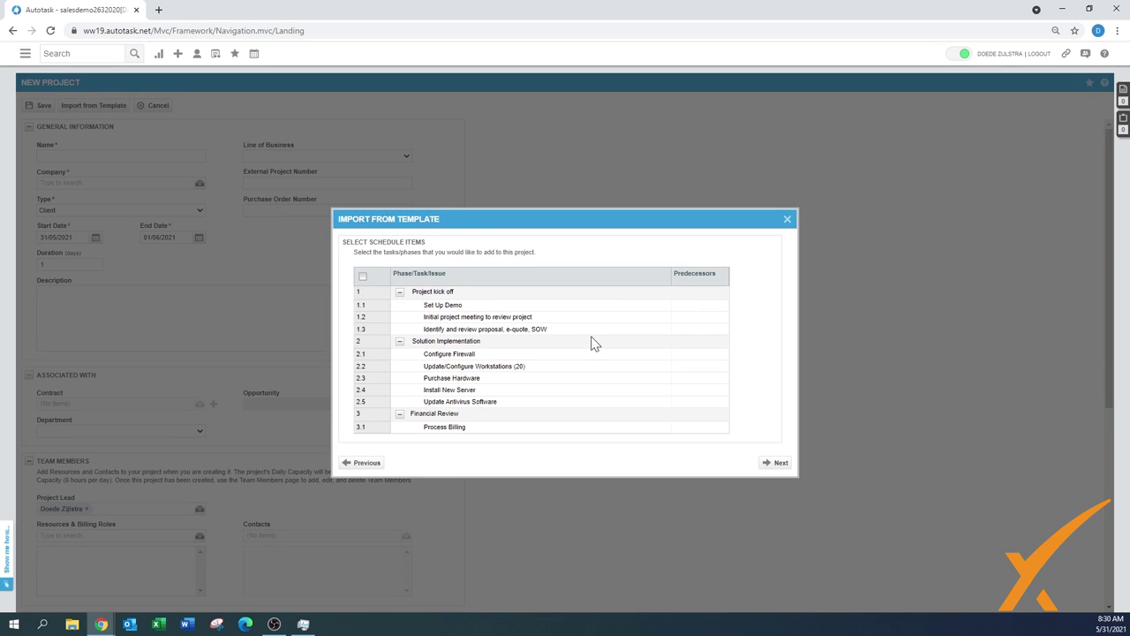
Select all phases and tasks of the template for import into the new project.
click(380, 303)
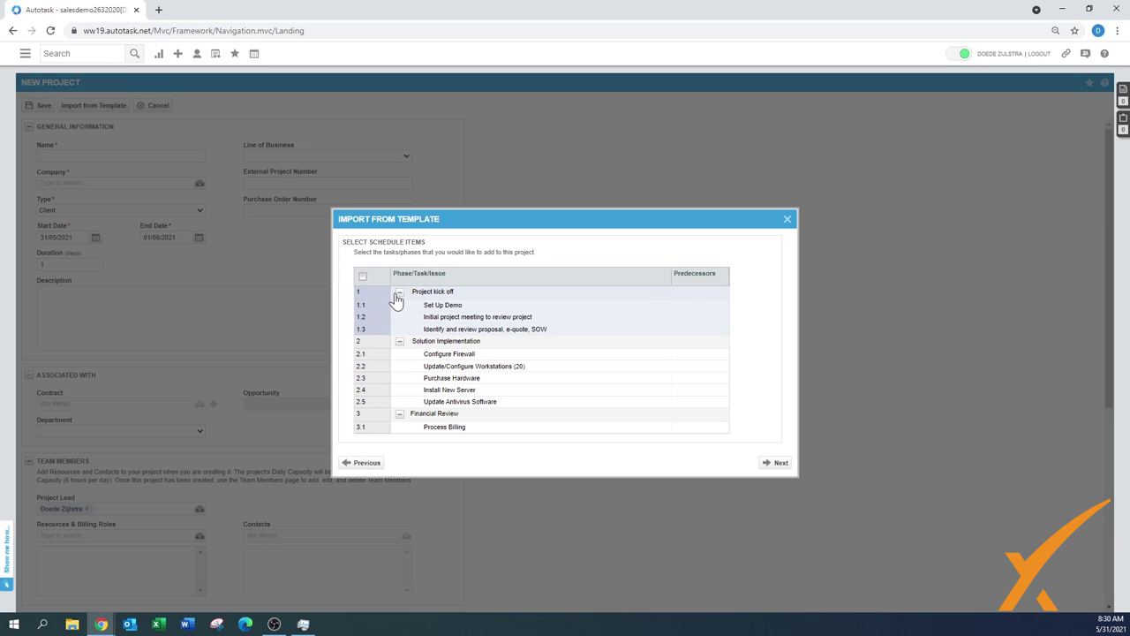
click(371, 372)
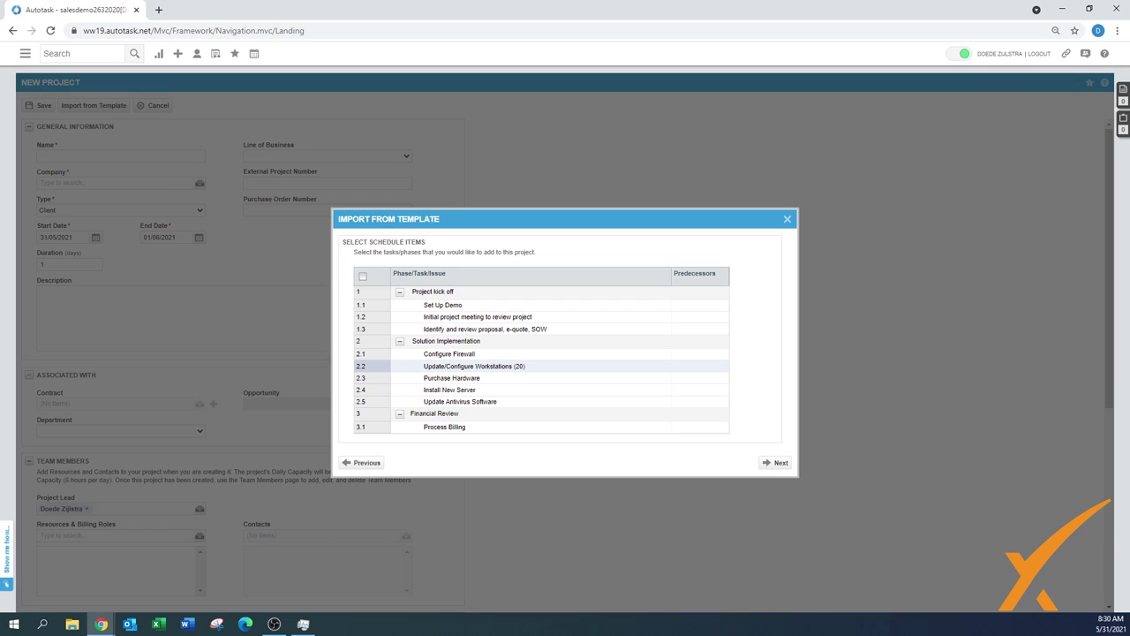
click(386, 305)
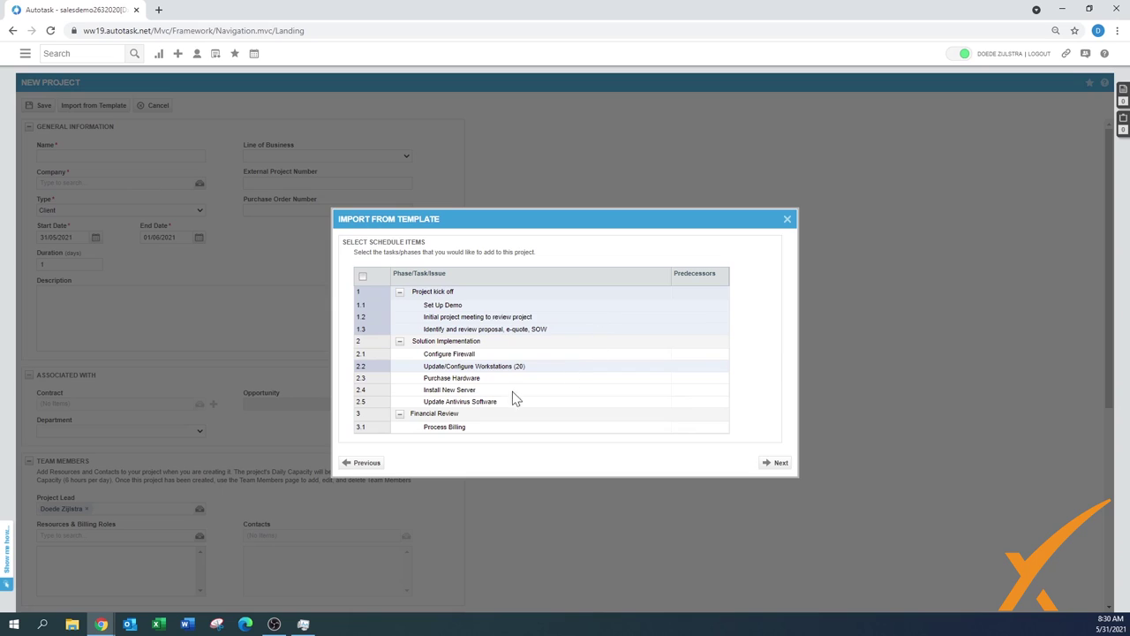
click(377, 346)
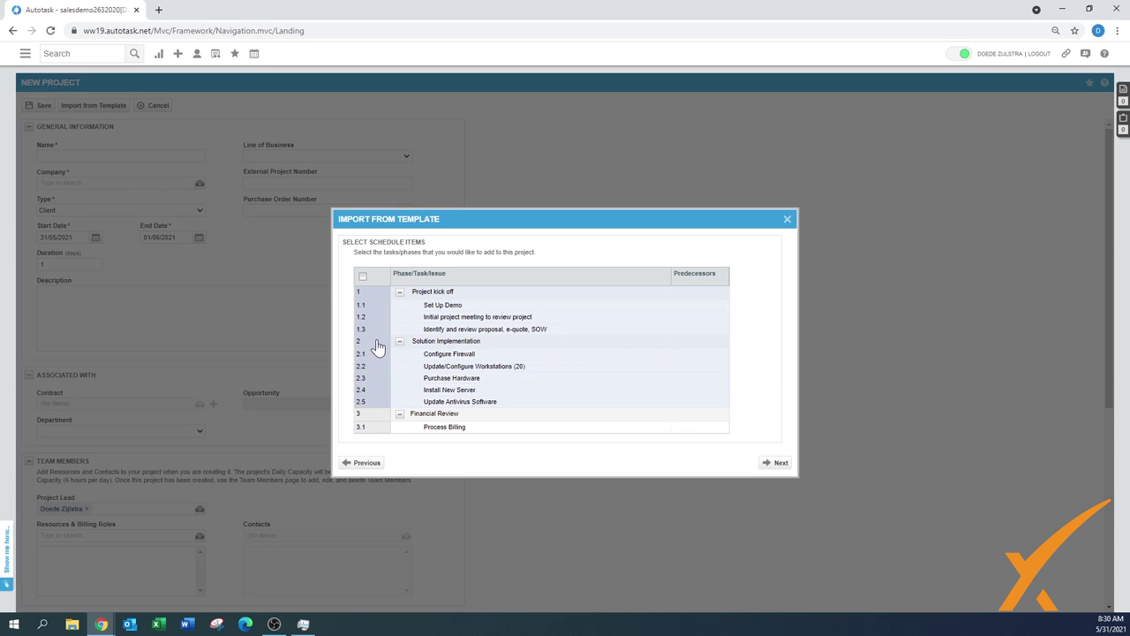
click(375, 429)
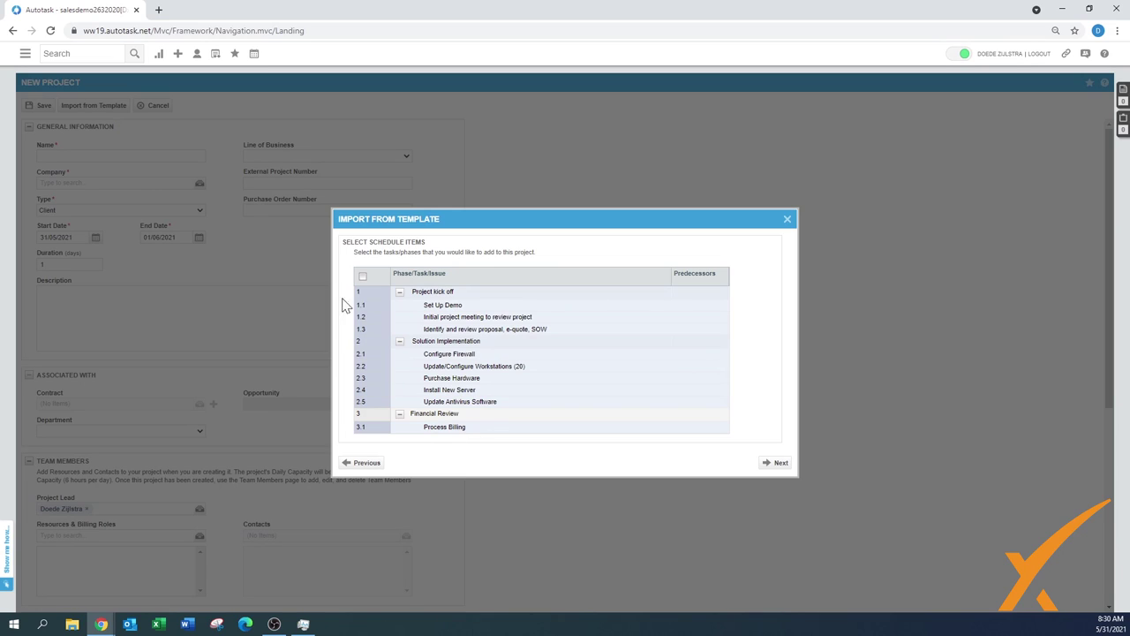
click(362, 277)
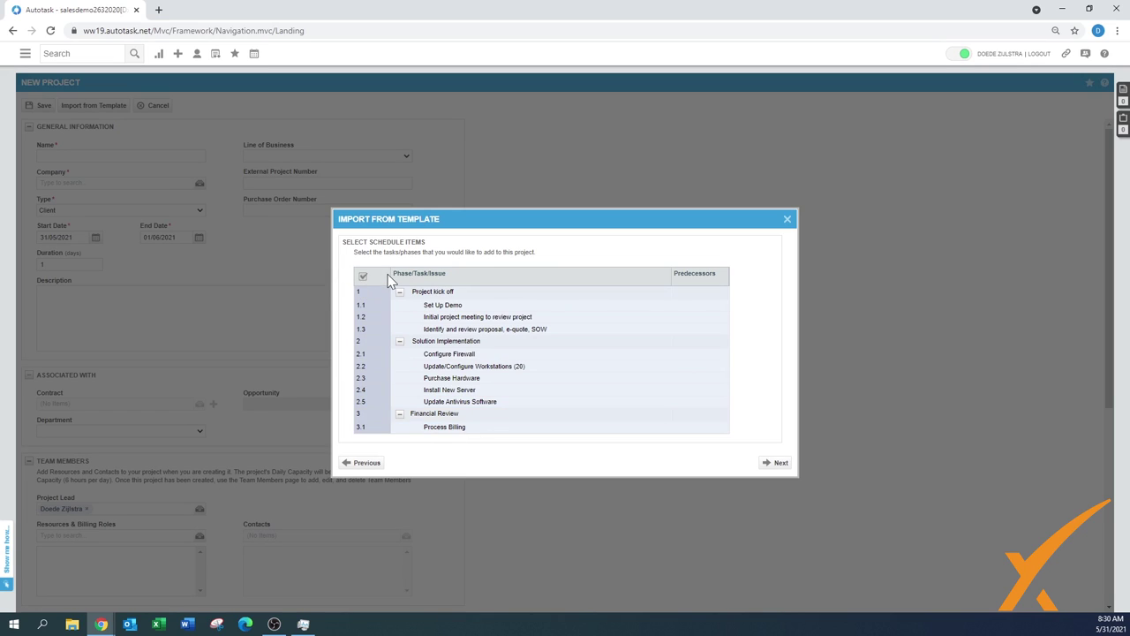
click(778, 463)
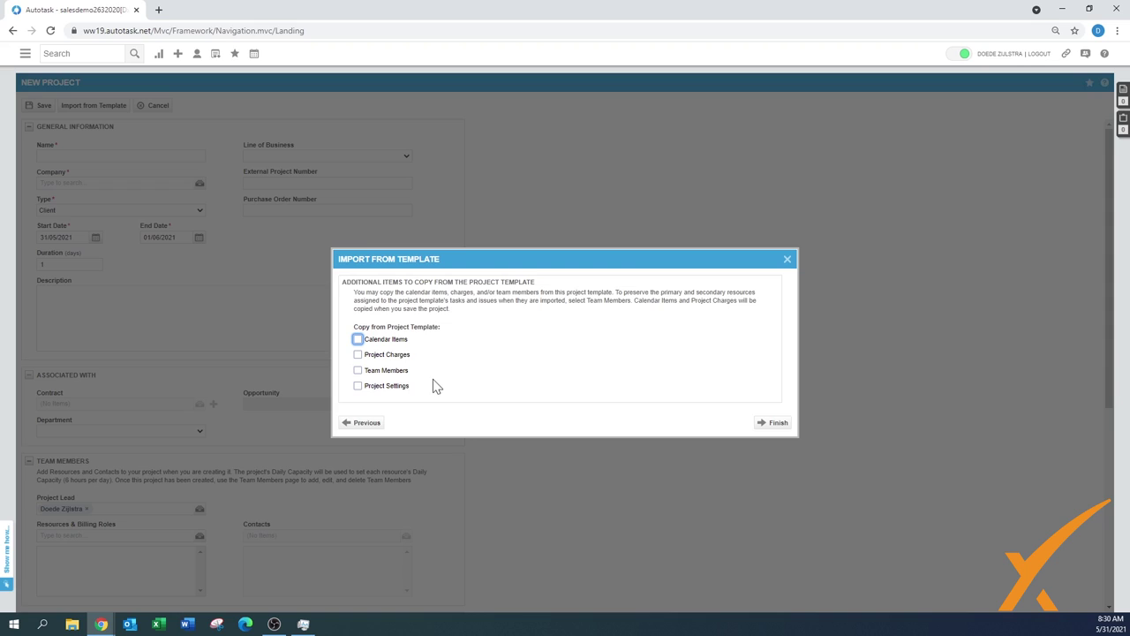
Include Project Settings among the items copied from the template, finish the import and save the new project.
click(357, 386)
click(358, 371)
click(358, 371)
click(771, 423)
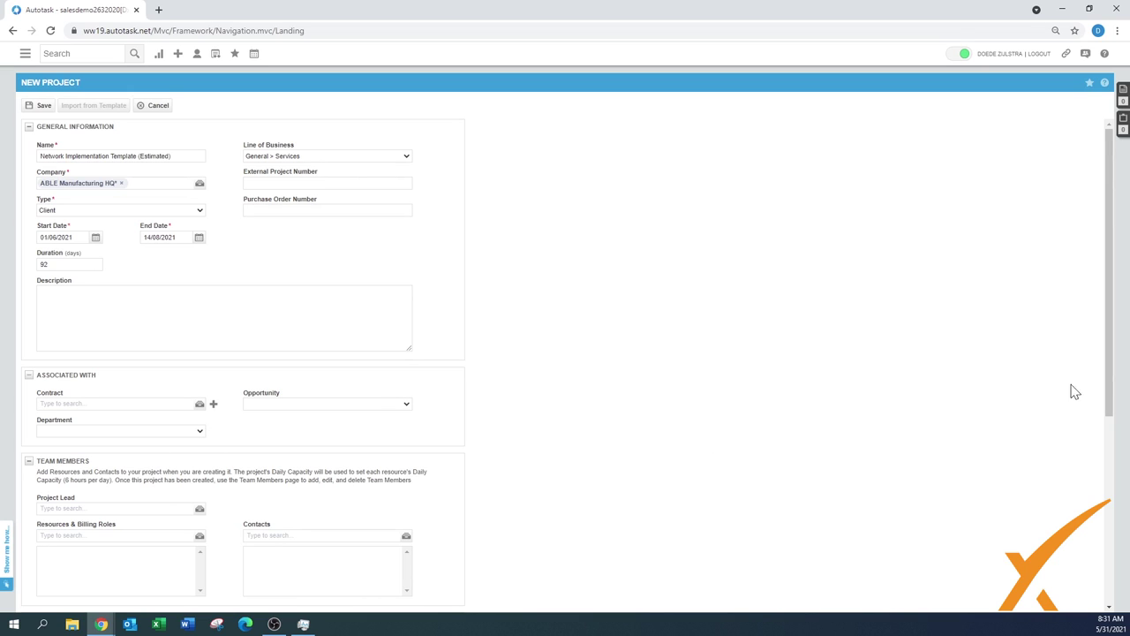
drag(1107, 376, 1114, 353)
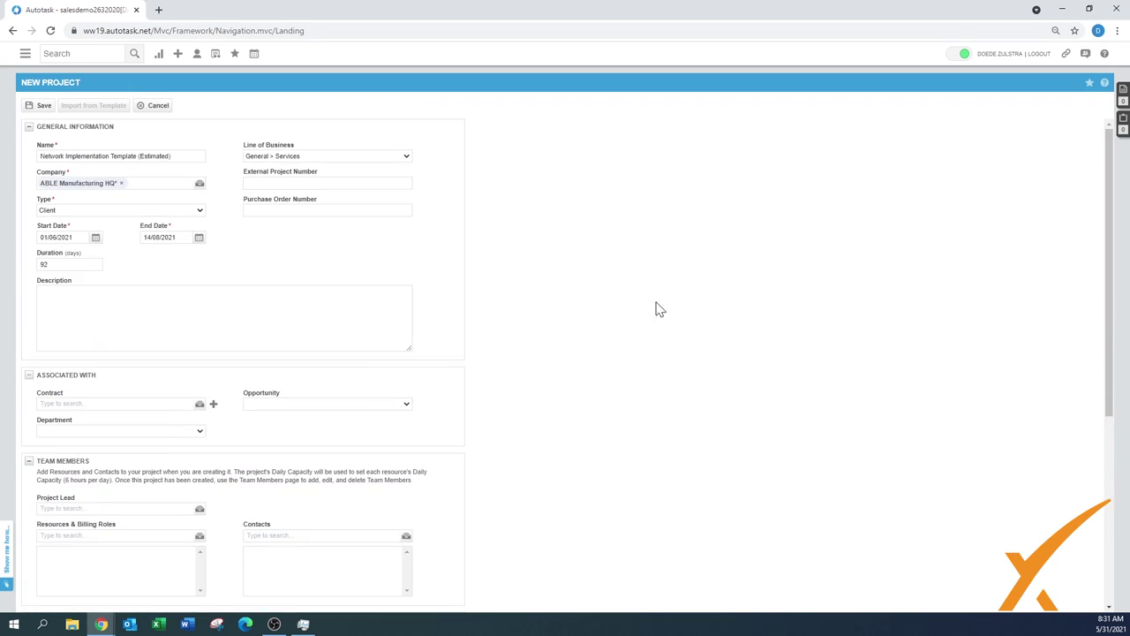
click(40, 106)
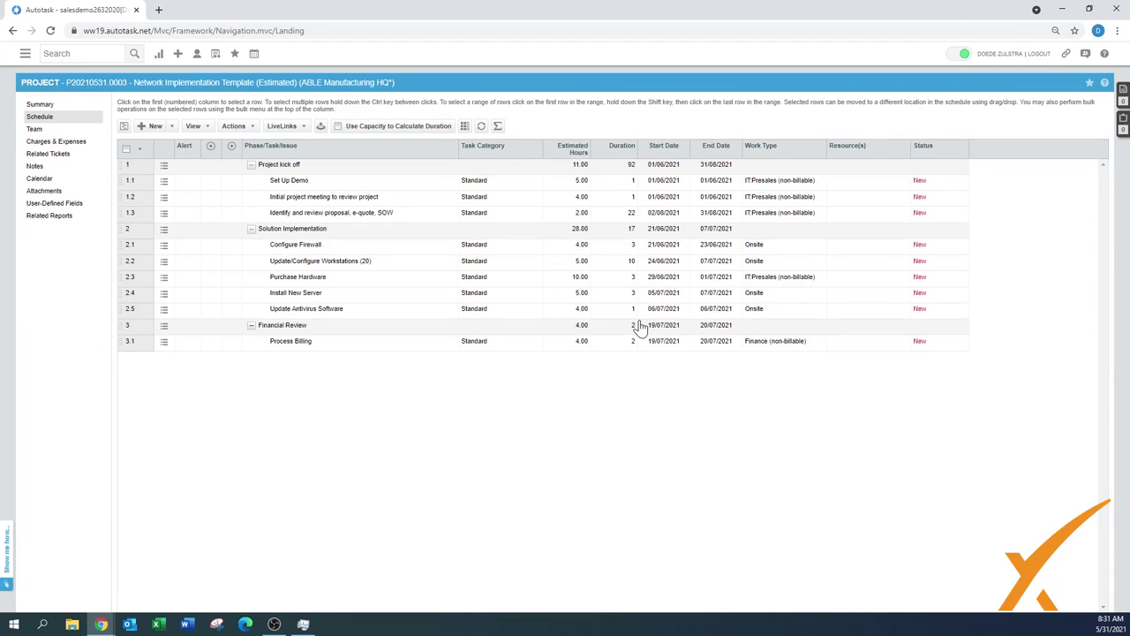
Review the new project's schedule totals and the progress section of its summary.
click(497, 127)
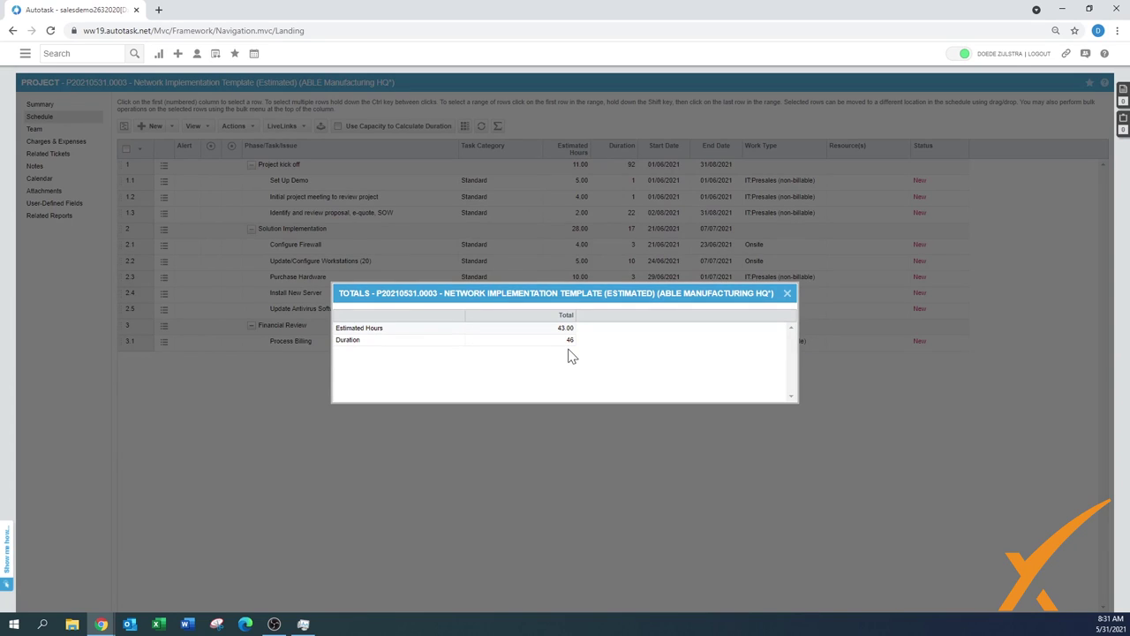
click(787, 293)
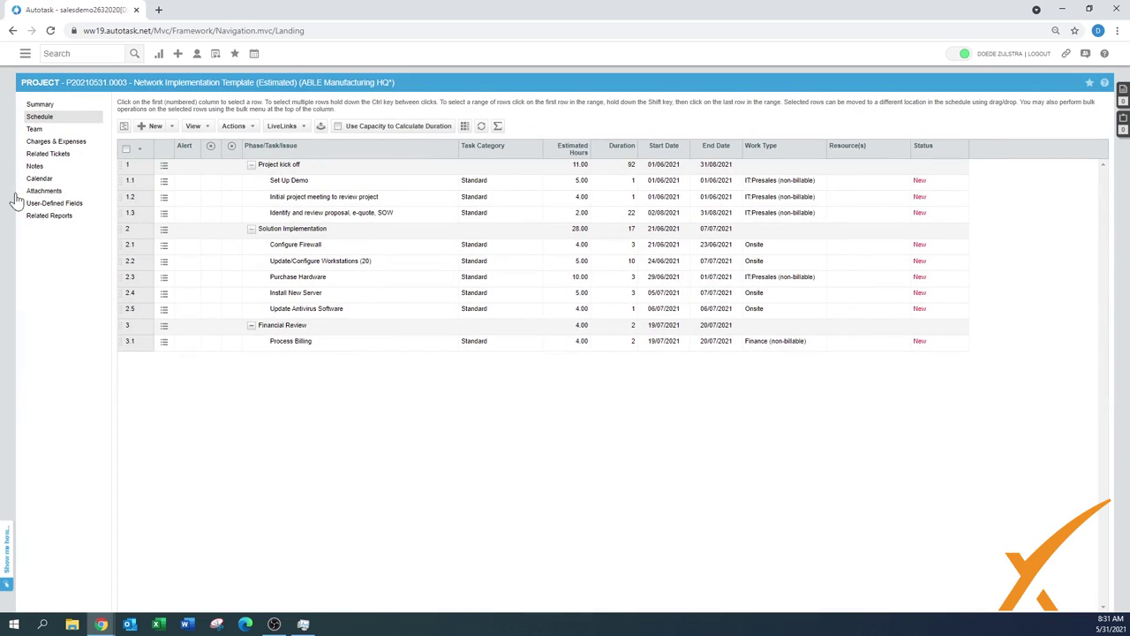
click(40, 105)
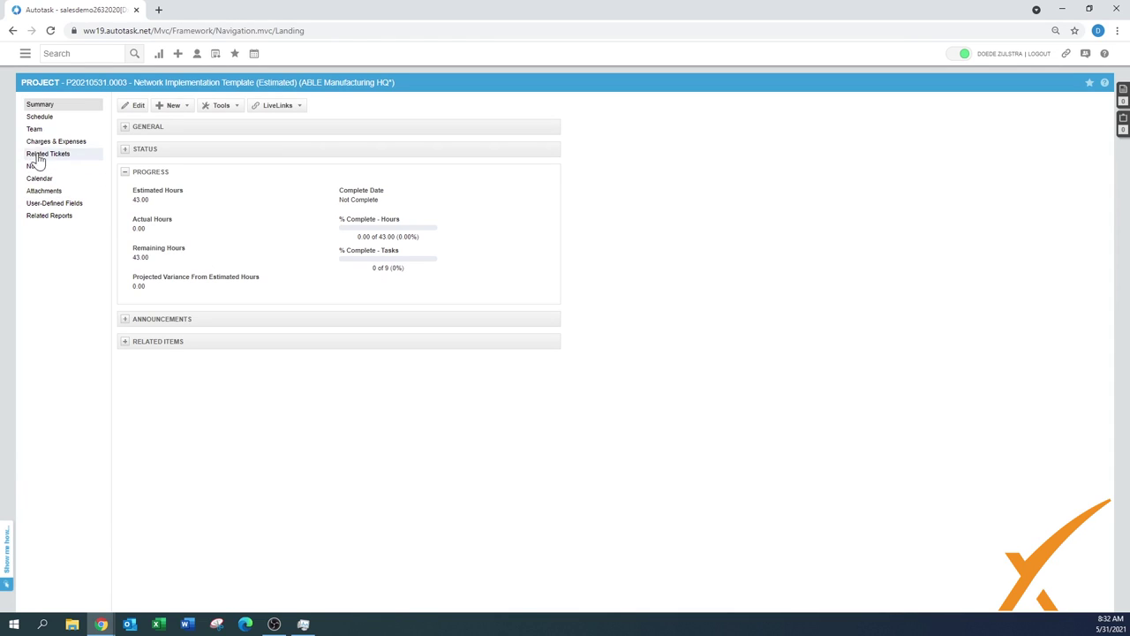
Move the Financial Review phase in the project schedule into Solution Implementation, directly above the Update Antivirus Software task.
click(40, 117)
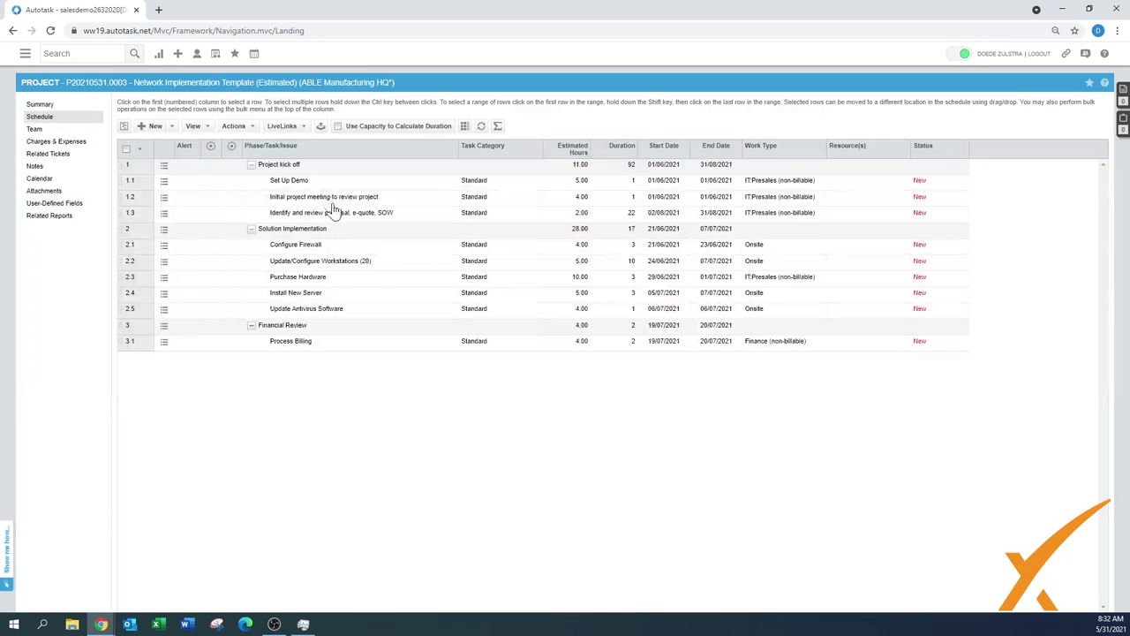
click(165, 328)
drag(120, 328, 121, 300)
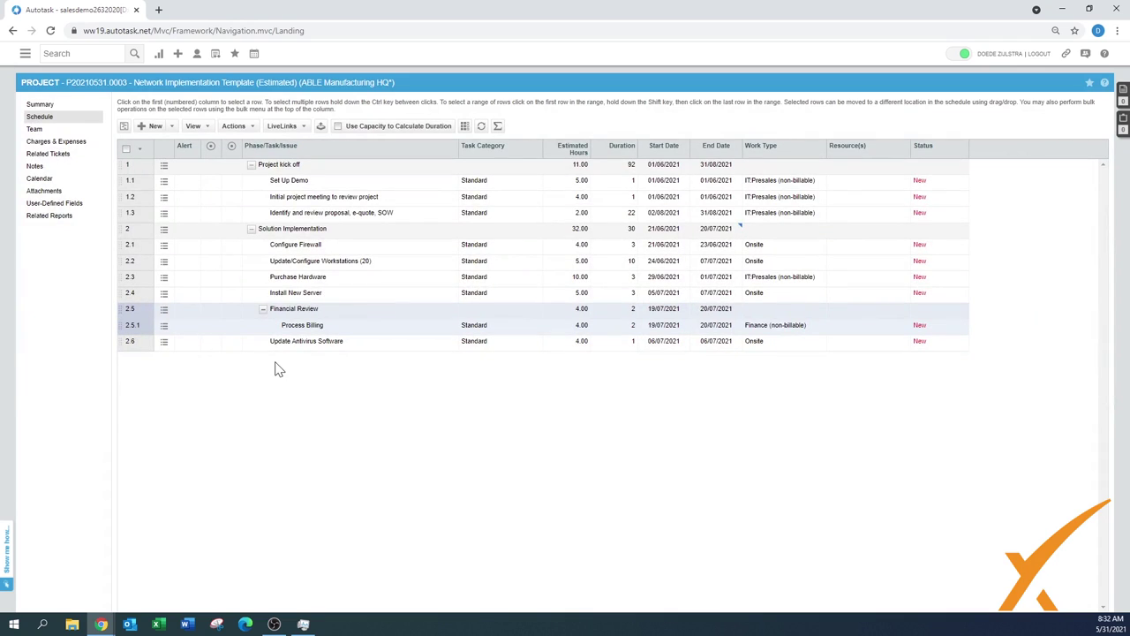
Delete the Update Antivirus Software task from the Solution Implementation phase.
click(163, 343)
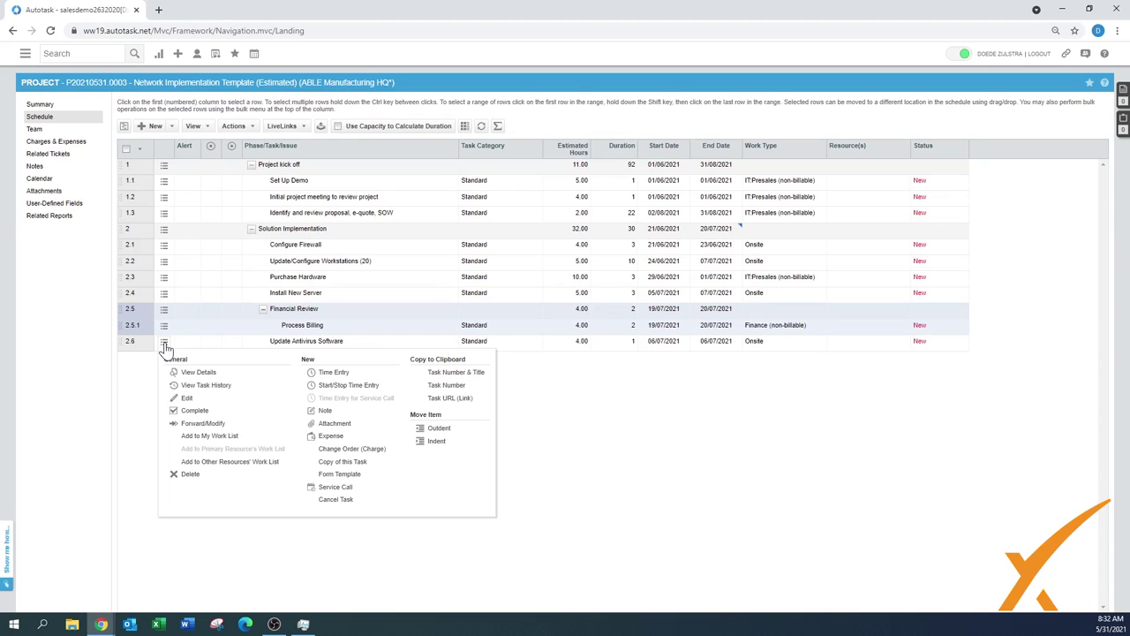
click(190, 474)
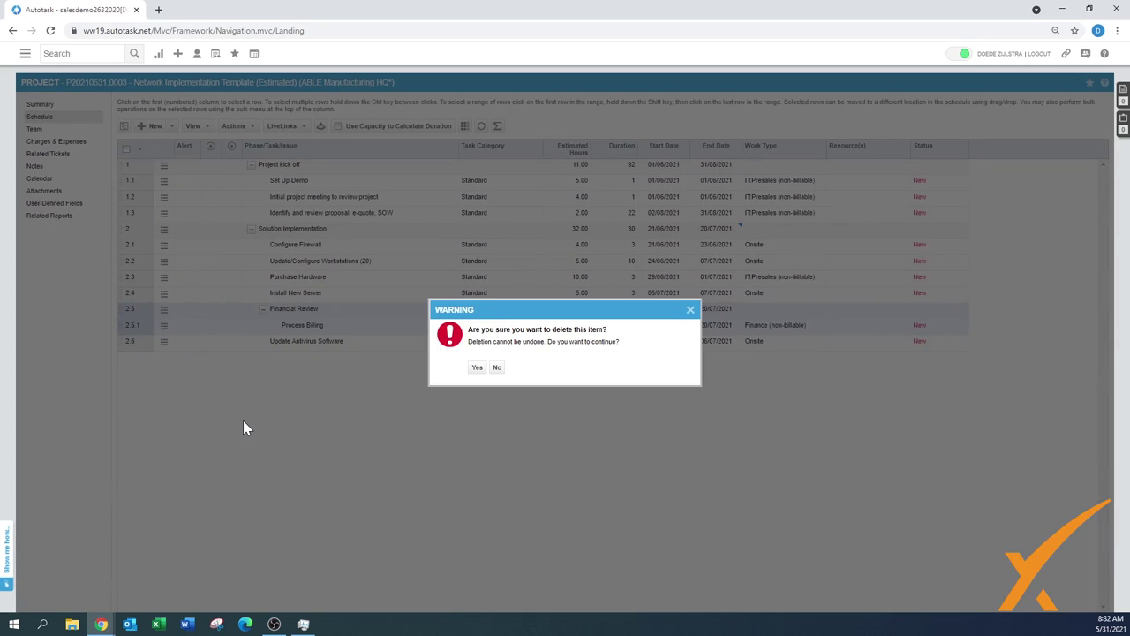
click(477, 367)
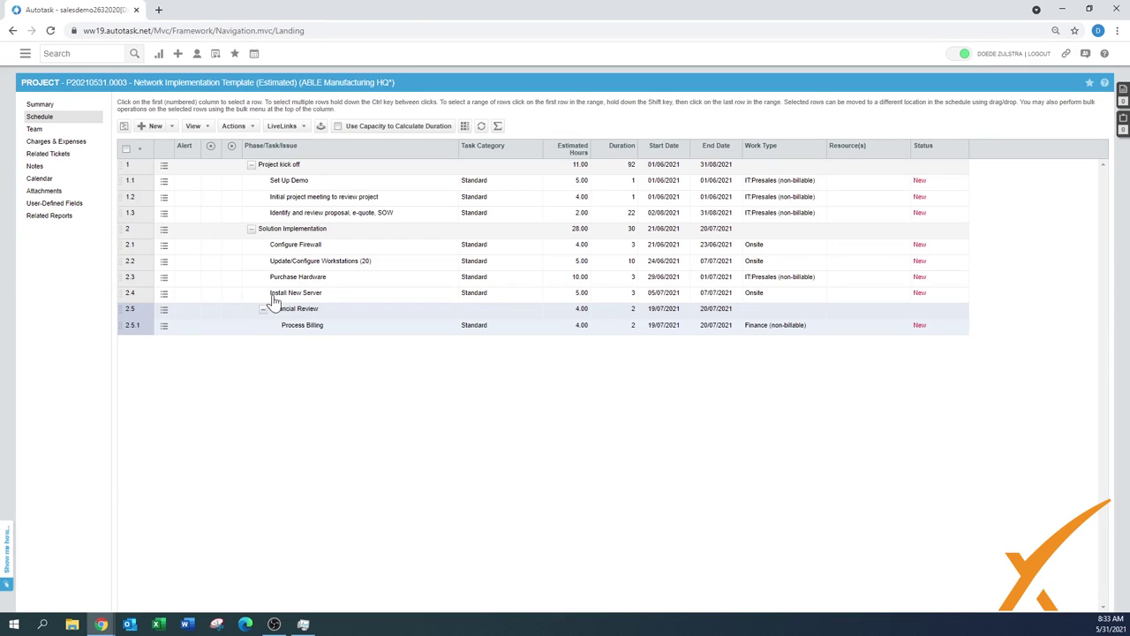
Examine the project schedule as a Gantt chart and return to the schedule grid.
click(125, 127)
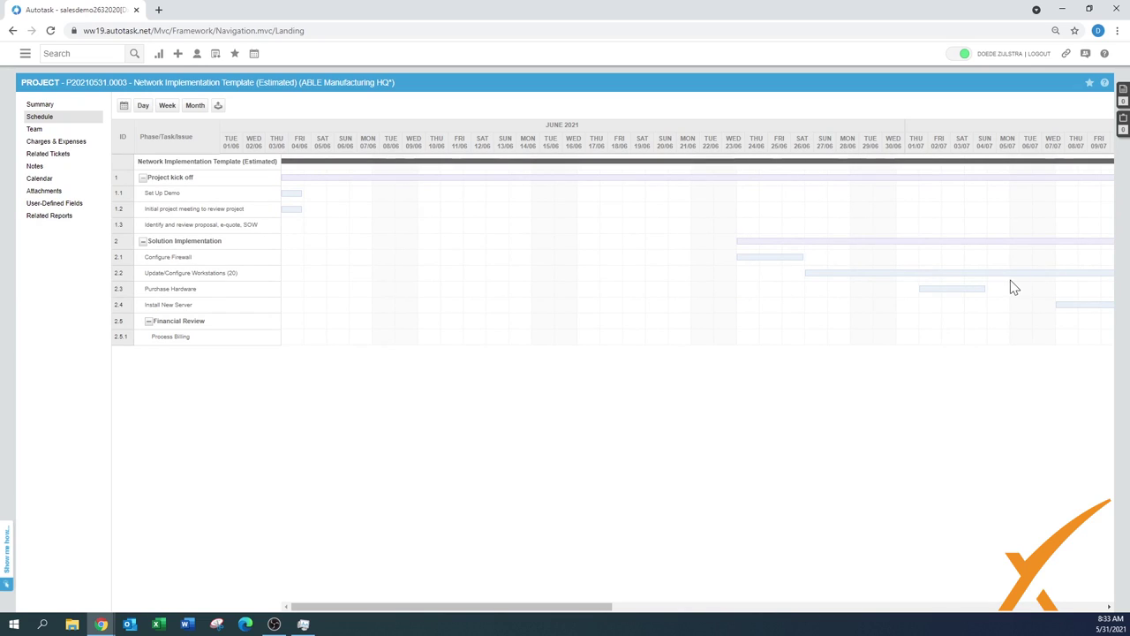
drag(592, 608, 473, 587)
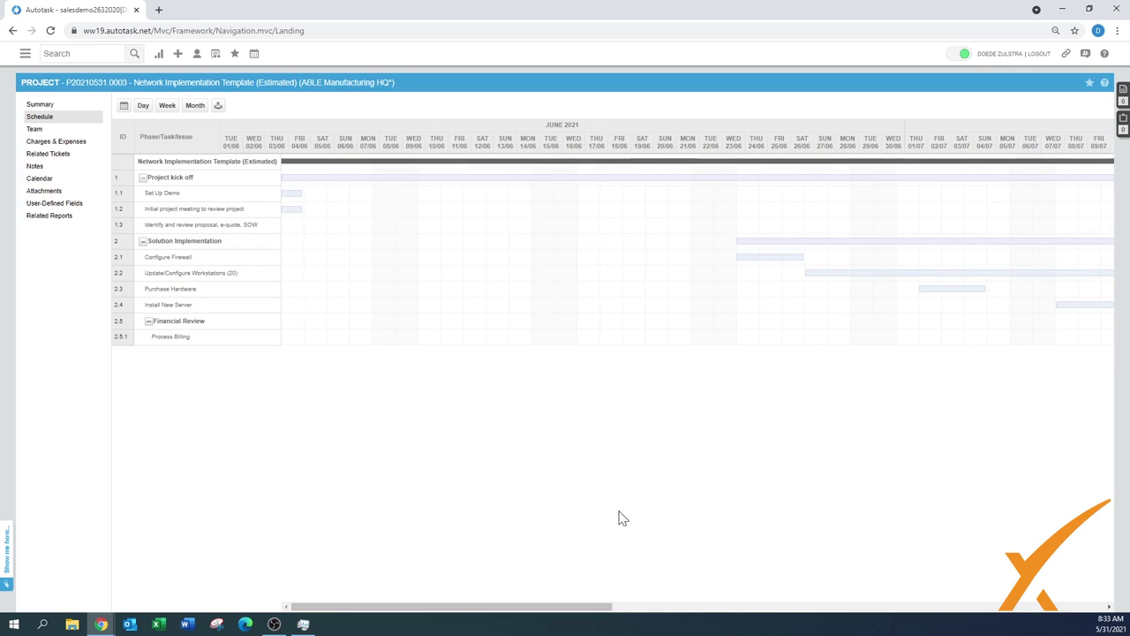
click(124, 107)
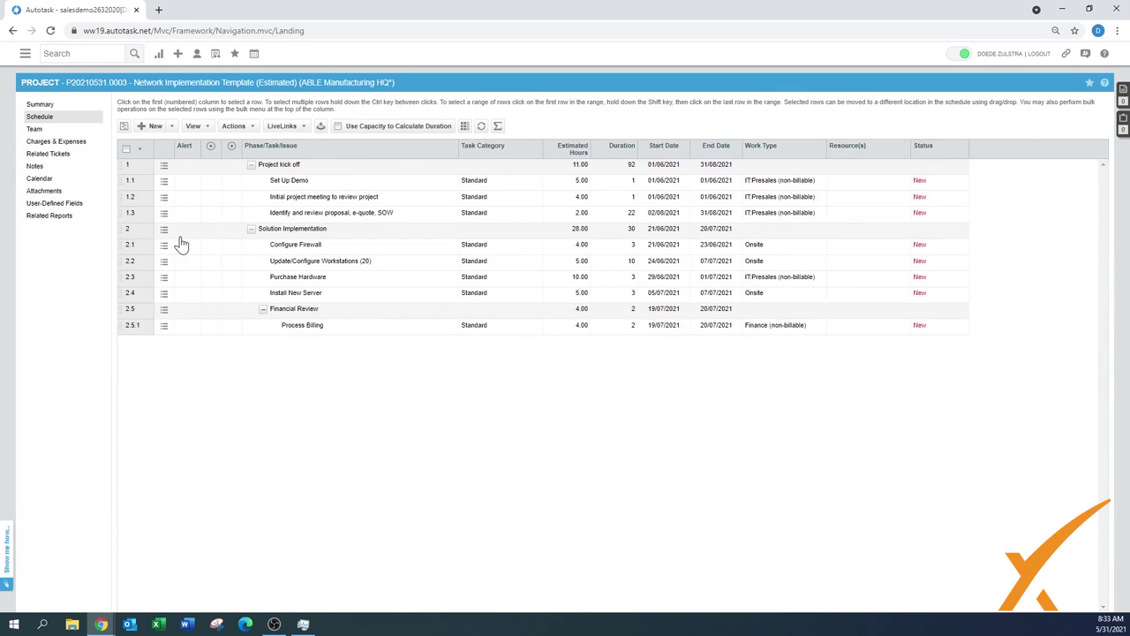
Examine the tools offered in the project's summary and the view options of its schedule.
click(41, 105)
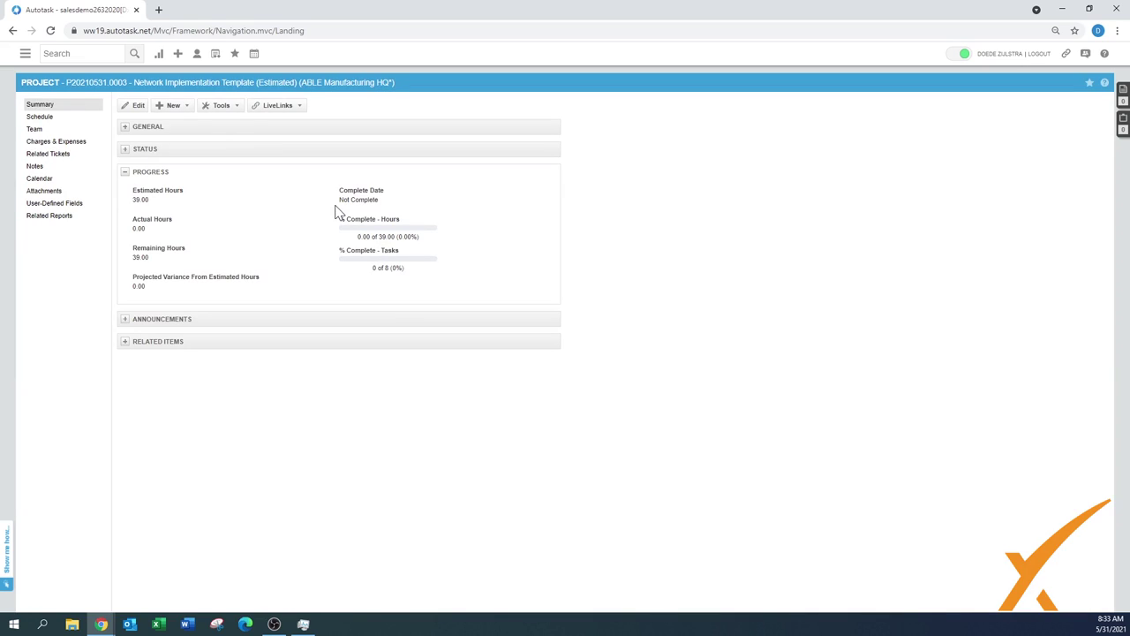
click(231, 106)
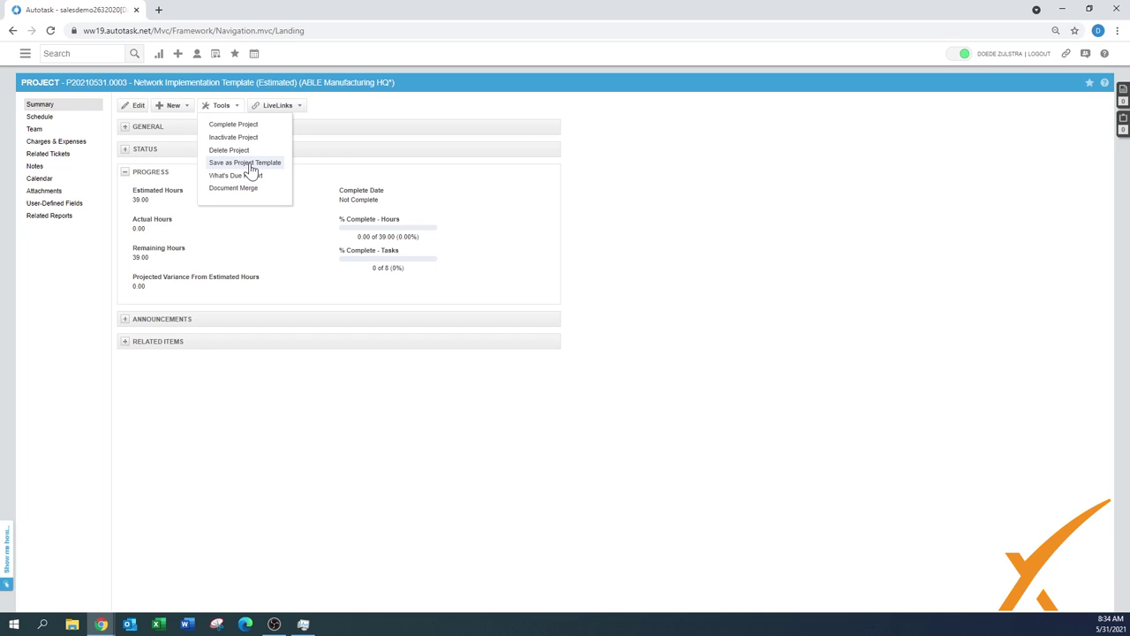
click(38, 117)
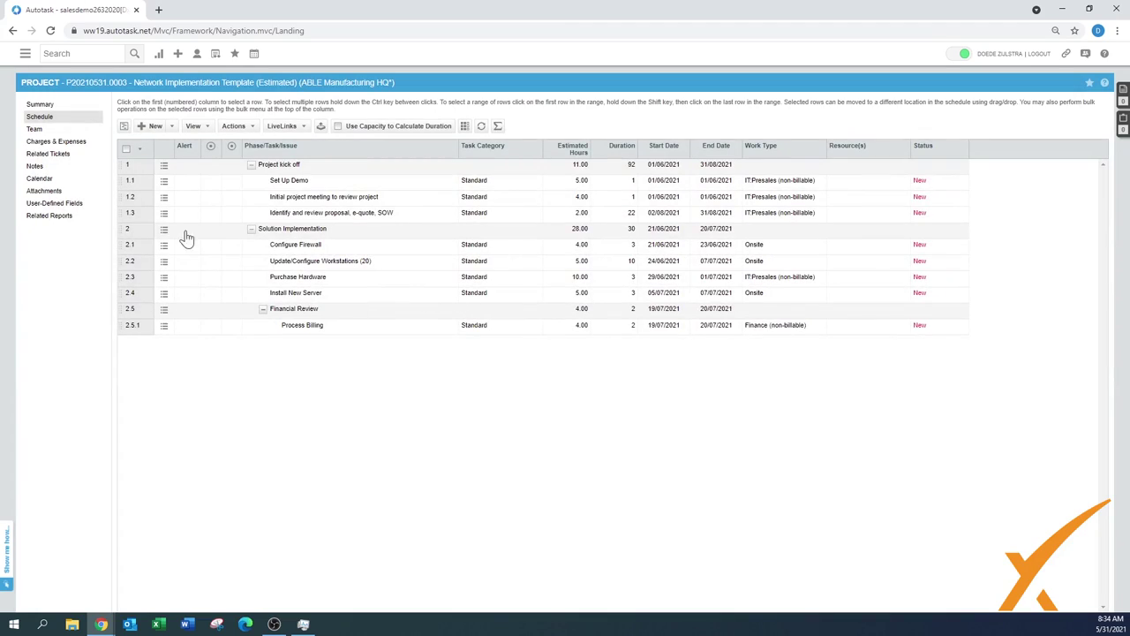
click(210, 126)
click(211, 126)
click(205, 129)
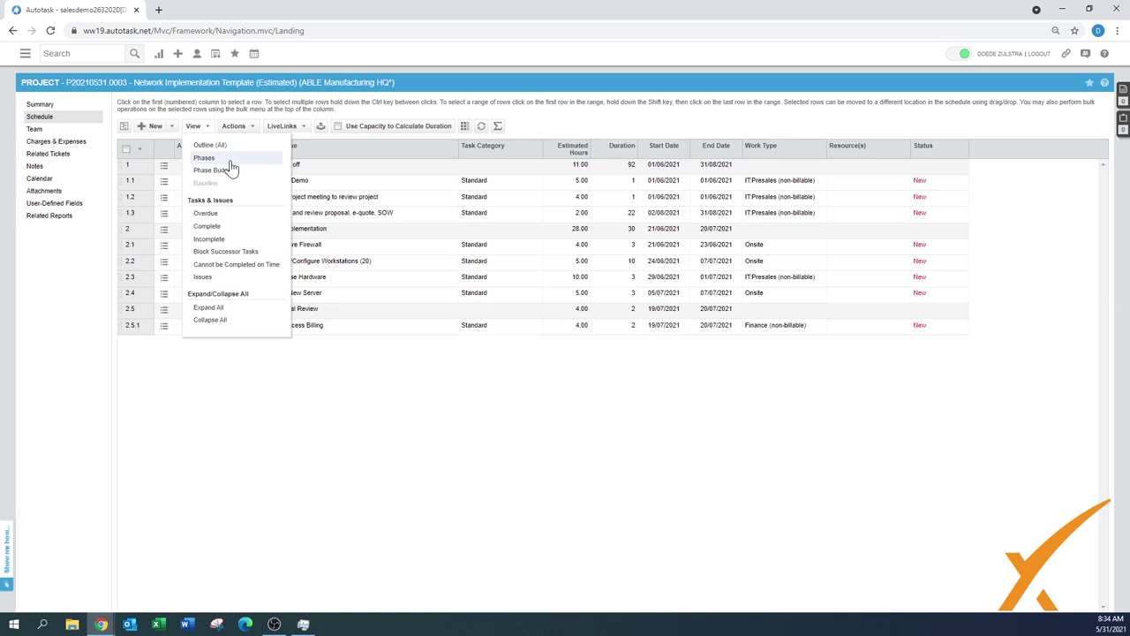
Import all phases and tasks from the Software Development Template into the project schedule, without calendar items, charges or team members.
click(246, 129)
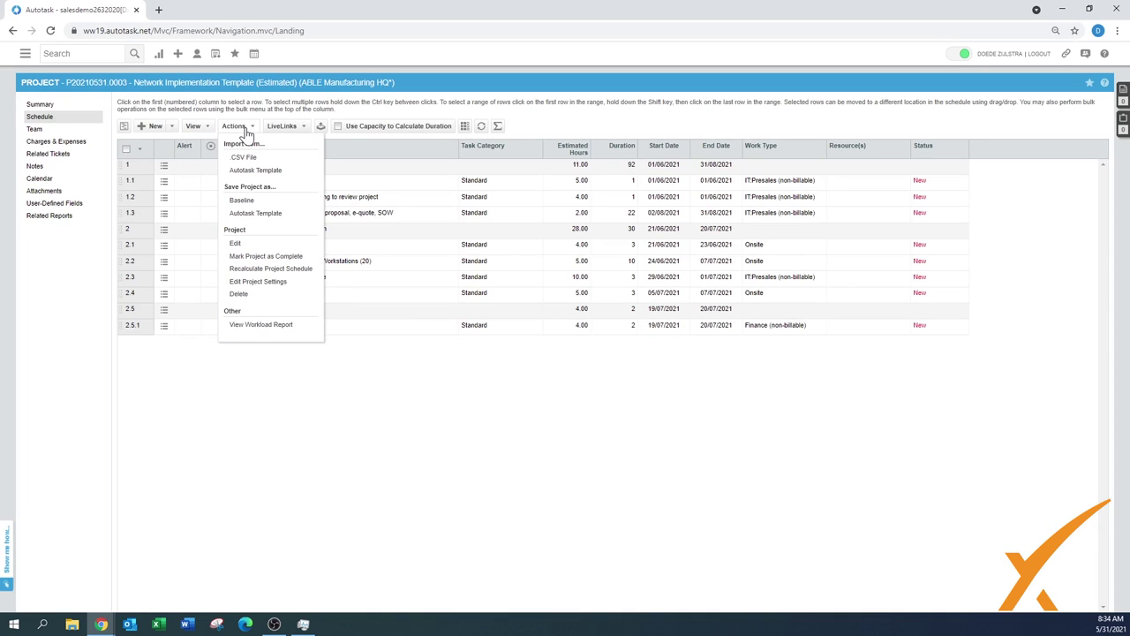
click(273, 172)
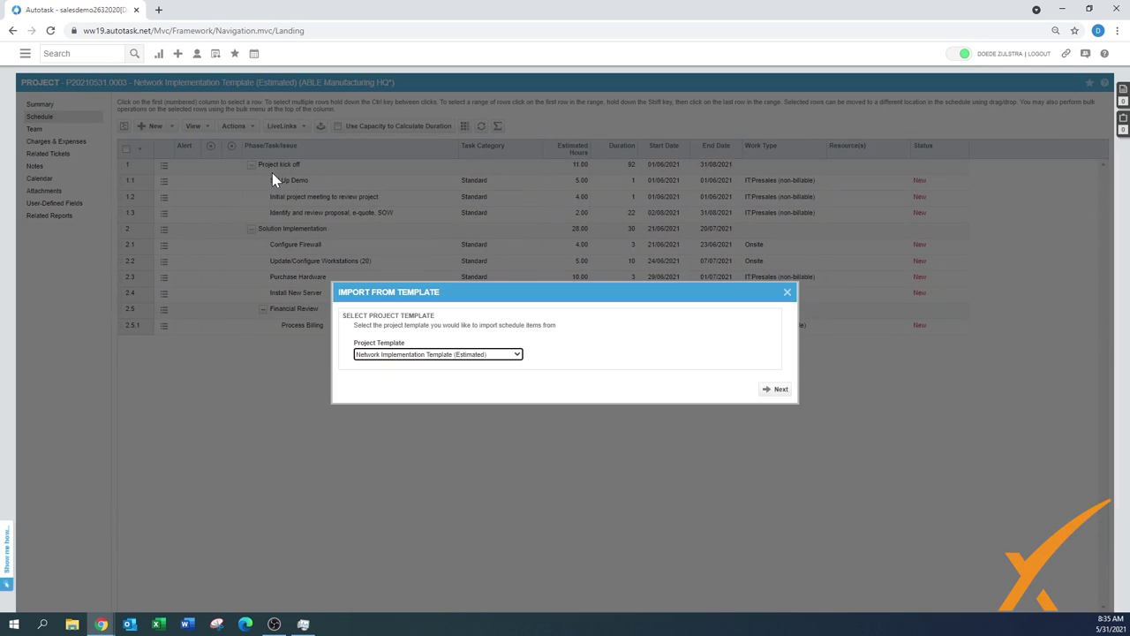
click(469, 358)
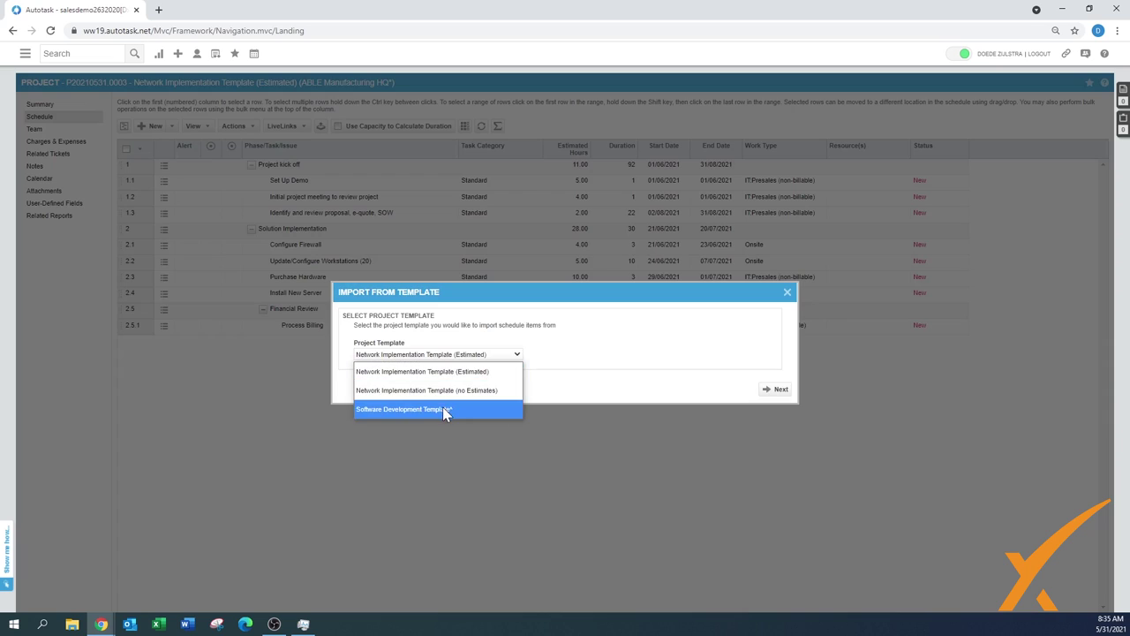
click(443, 408)
click(776, 392)
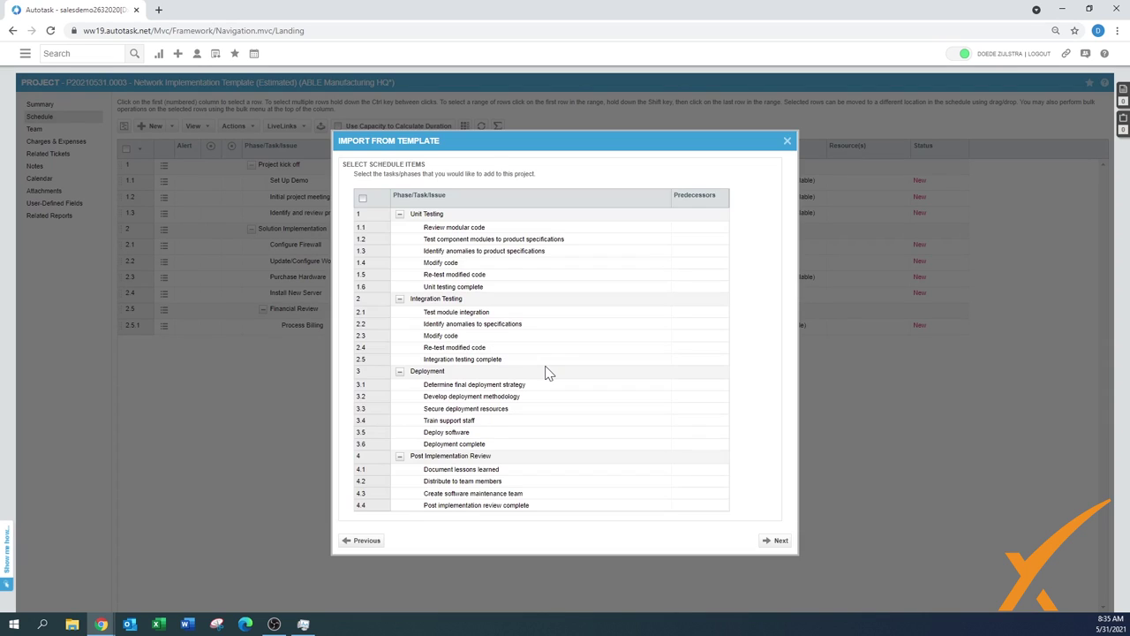
click(362, 198)
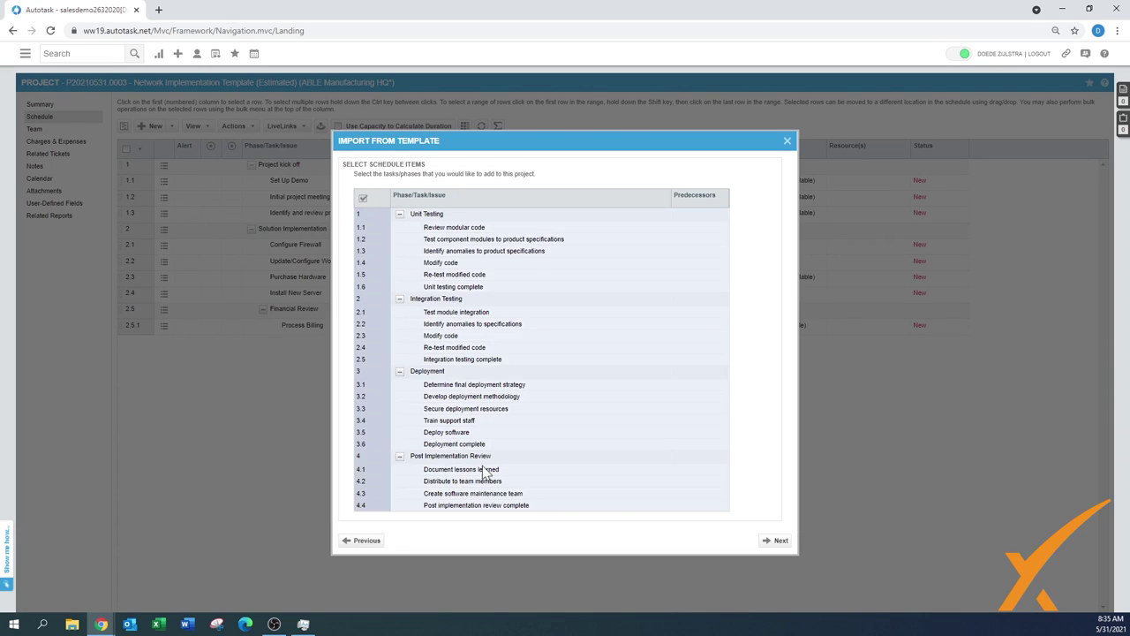
click(775, 541)
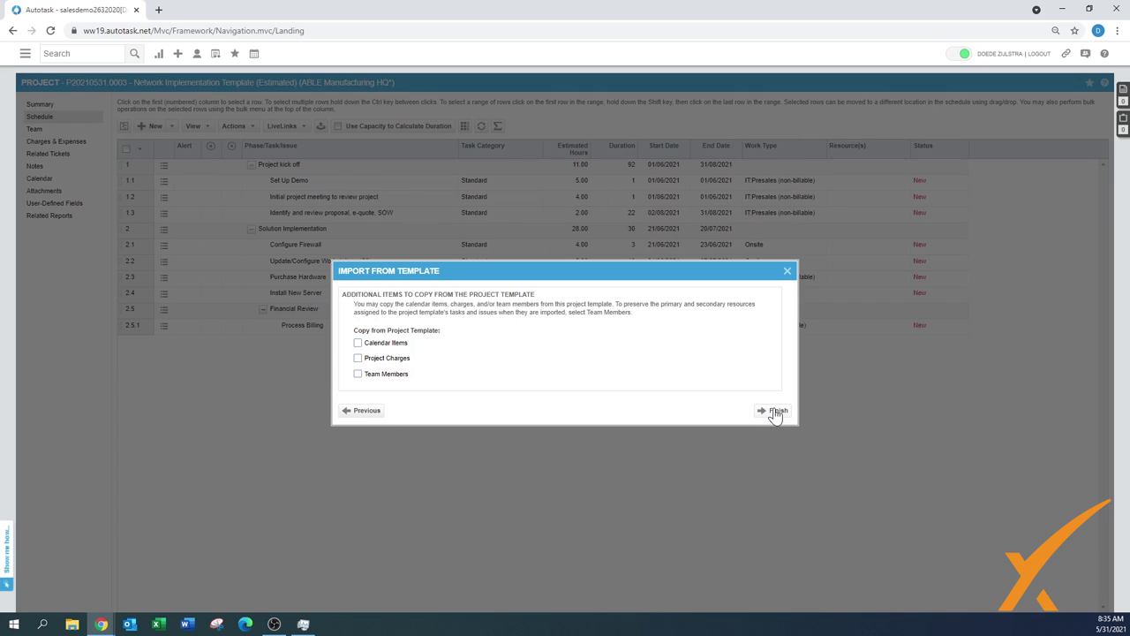
click(773, 411)
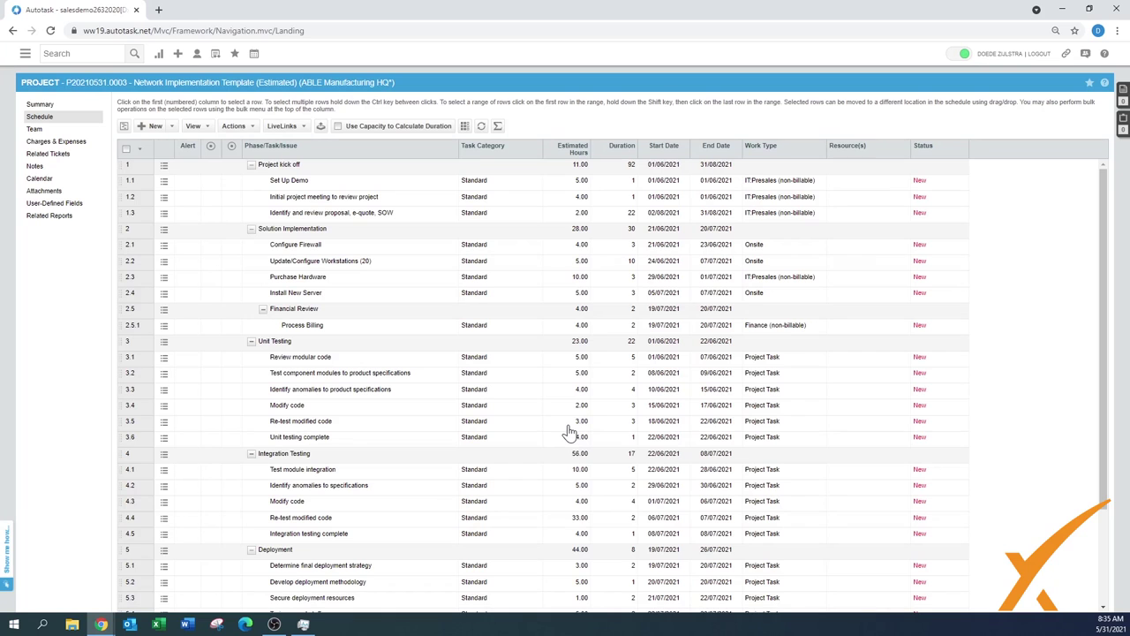
scroll(547, 406, down, 2)
scroll(548, 406, down, 3)
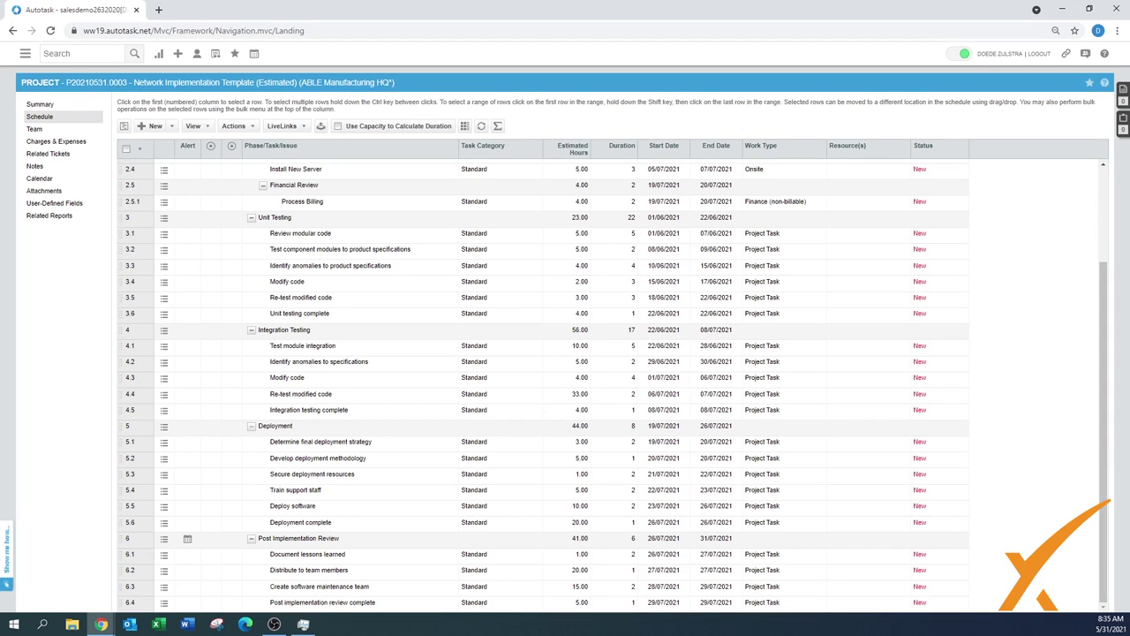
drag(1103, 424, 1124, 280)
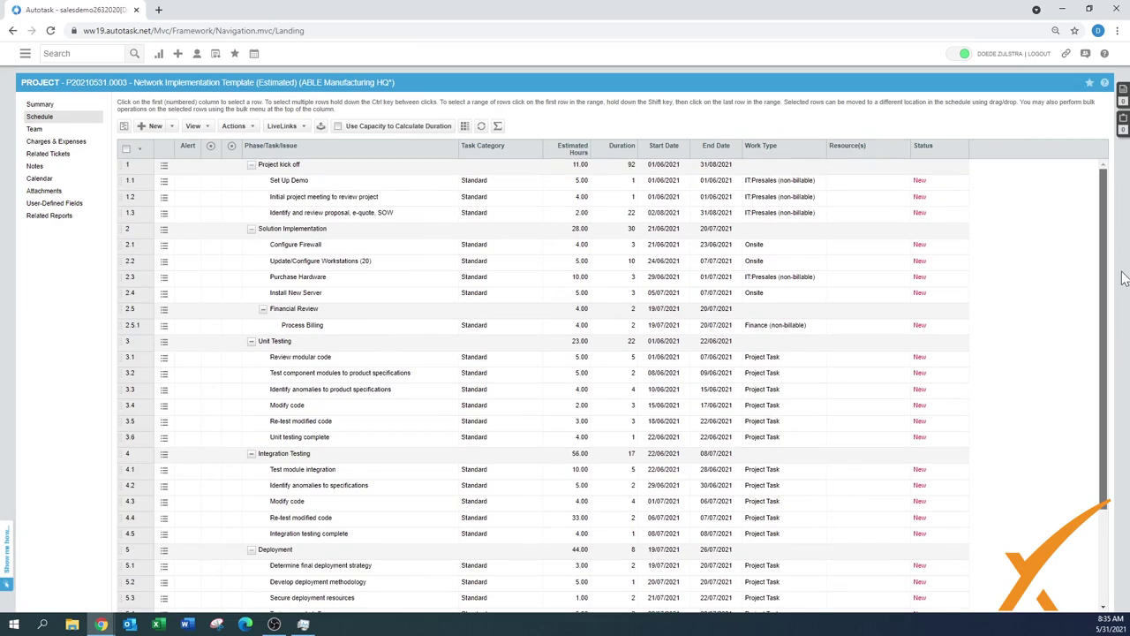
click(251, 129)
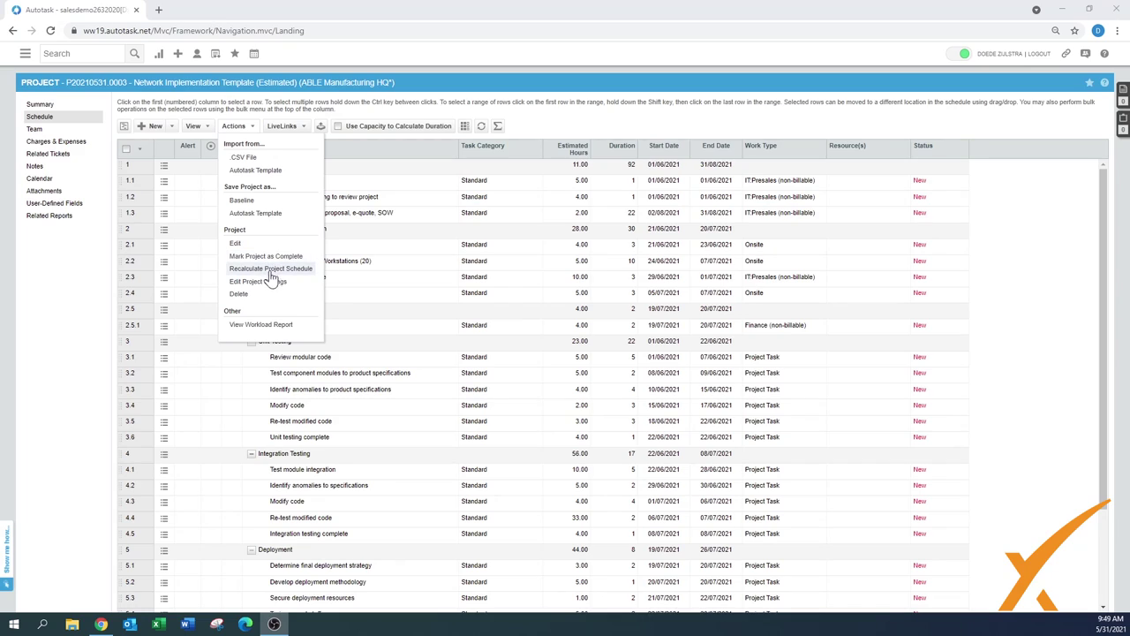
click(274, 268)
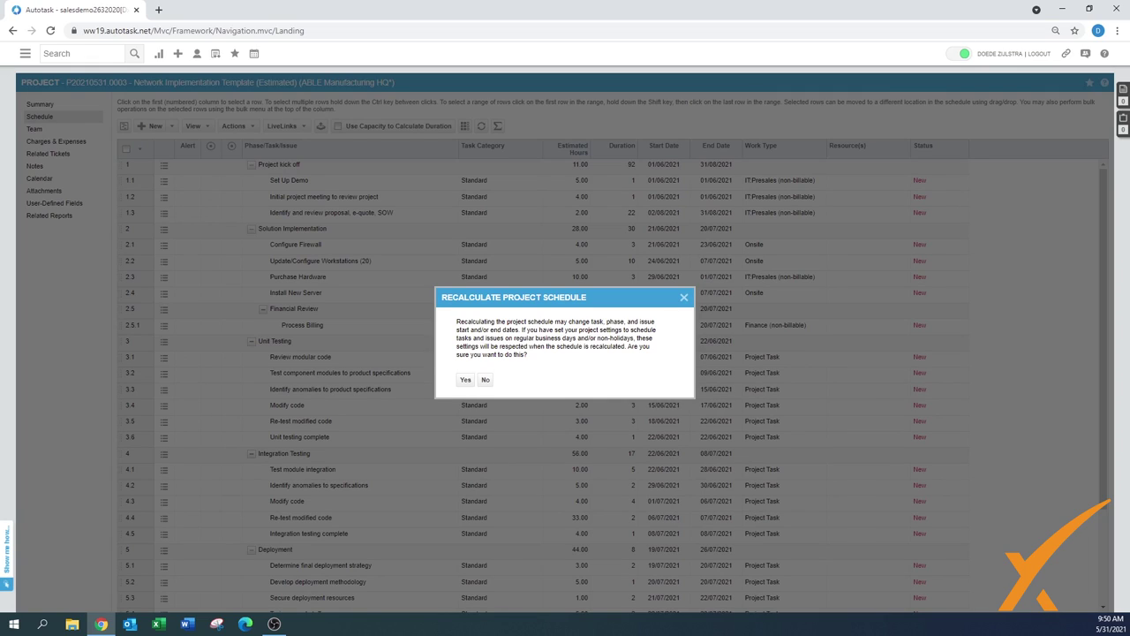
click(485, 381)
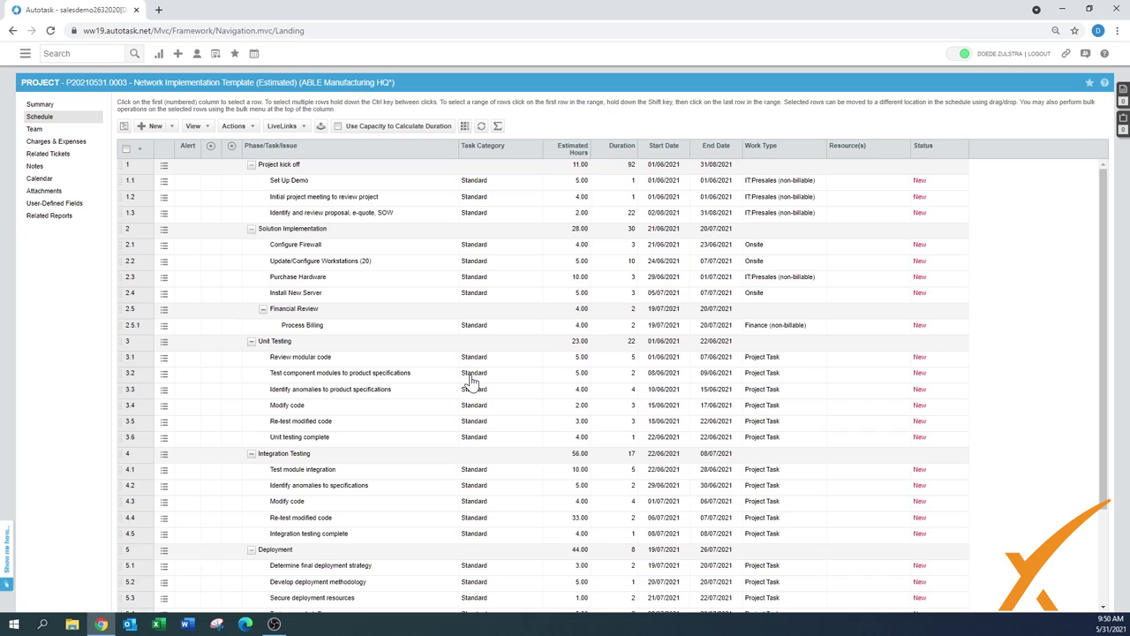
Add the Actual Hours column to the project schedule grid.
click(251, 128)
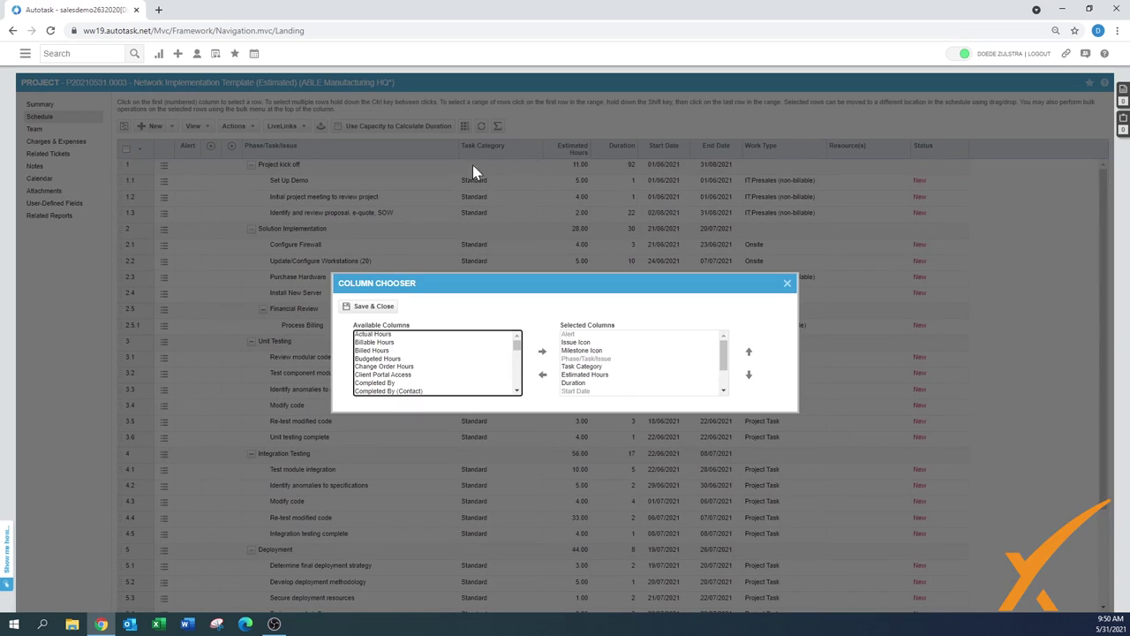
click(387, 335)
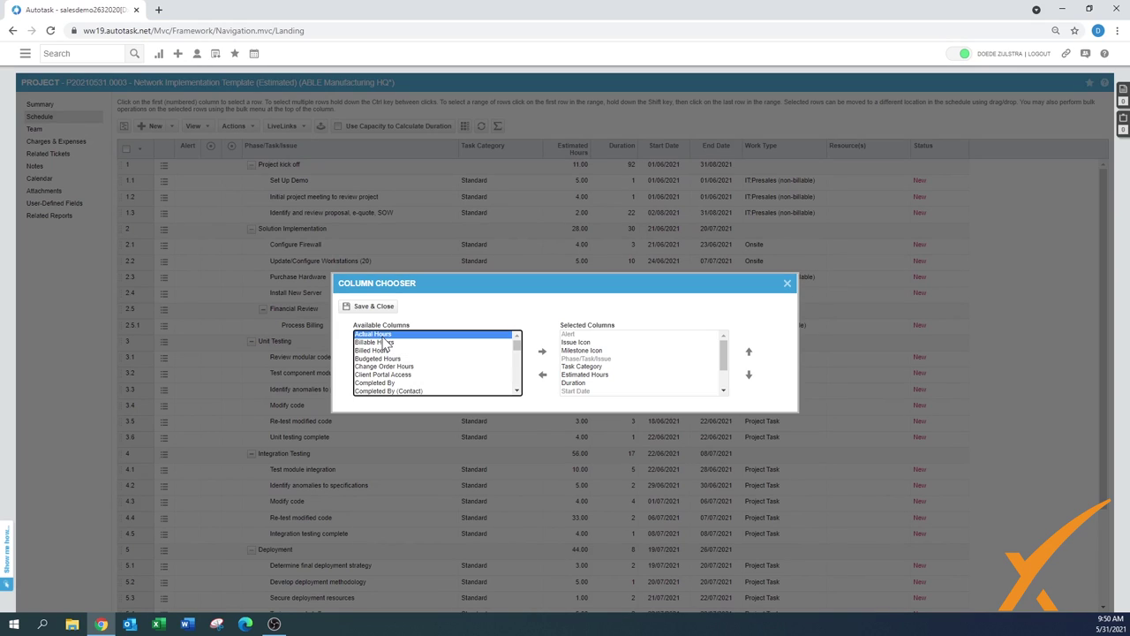
click(543, 353)
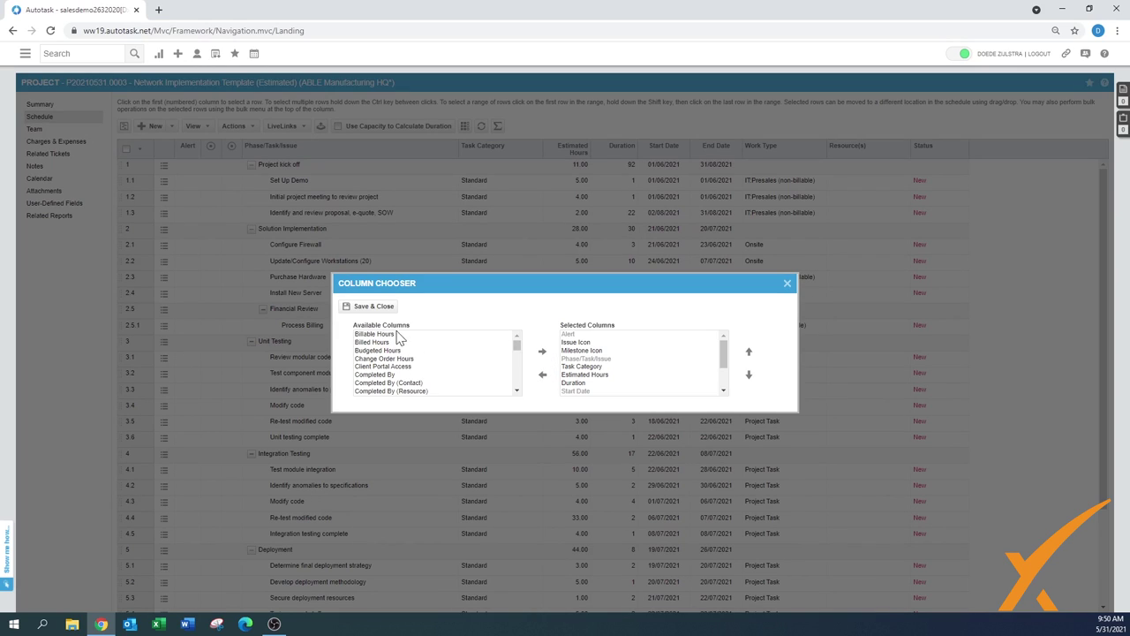
click(379, 305)
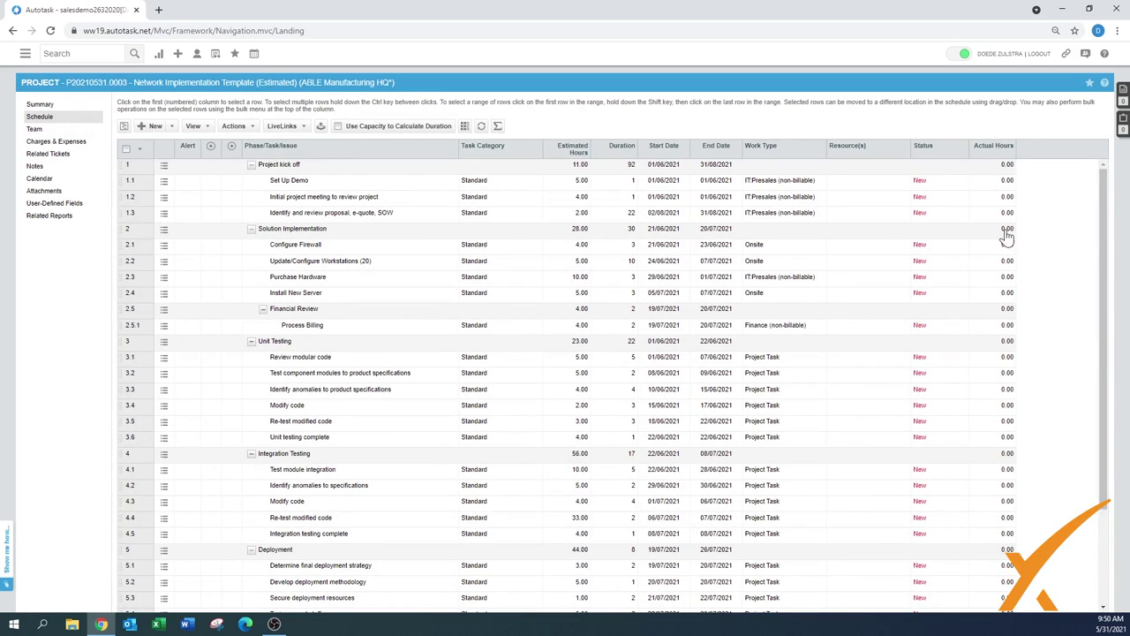
drag(1106, 271, 1105, 424)
scroll(1114, 334, up, 3)
click(254, 127)
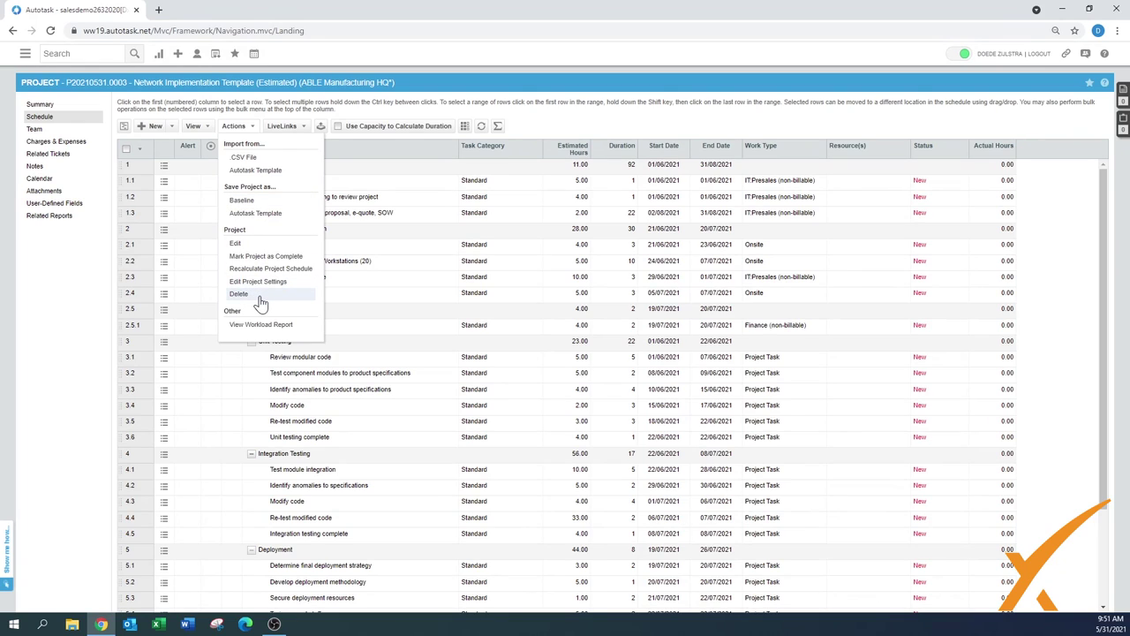
click(466, 215)
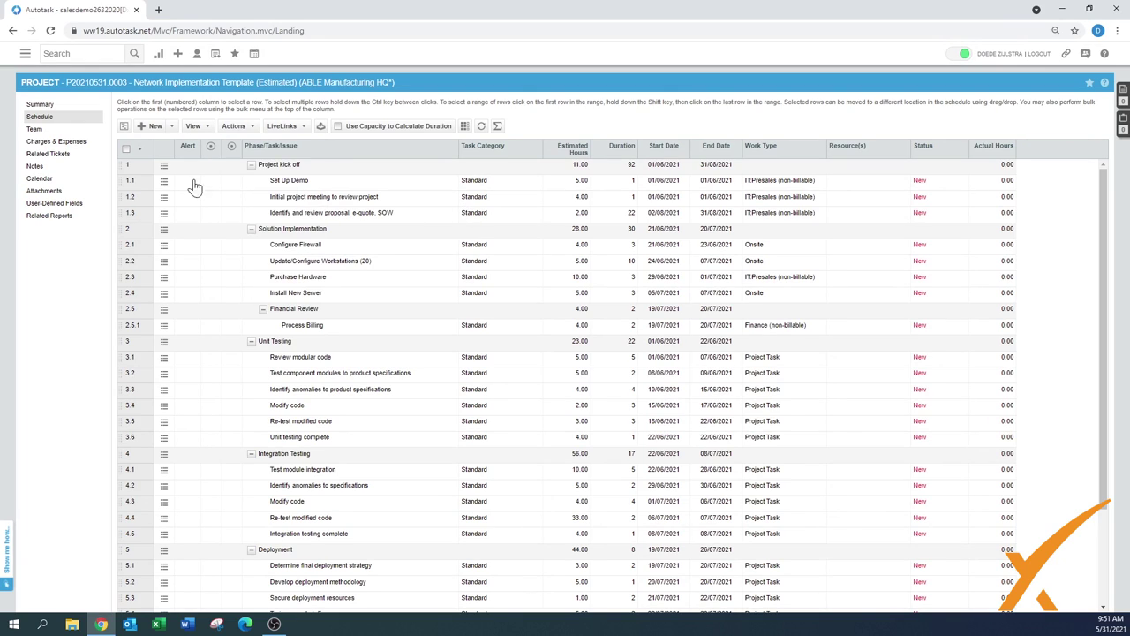
Start a new project task on its own page and fill it in from the 007 - Test Task - Preparation template.
click(167, 127)
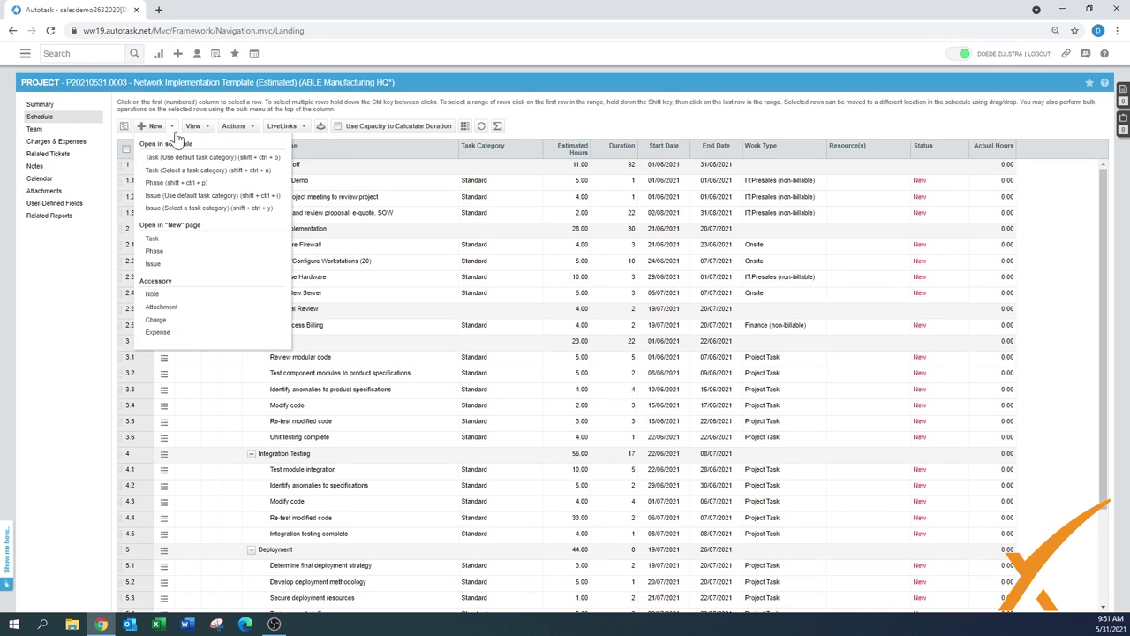
click(176, 242)
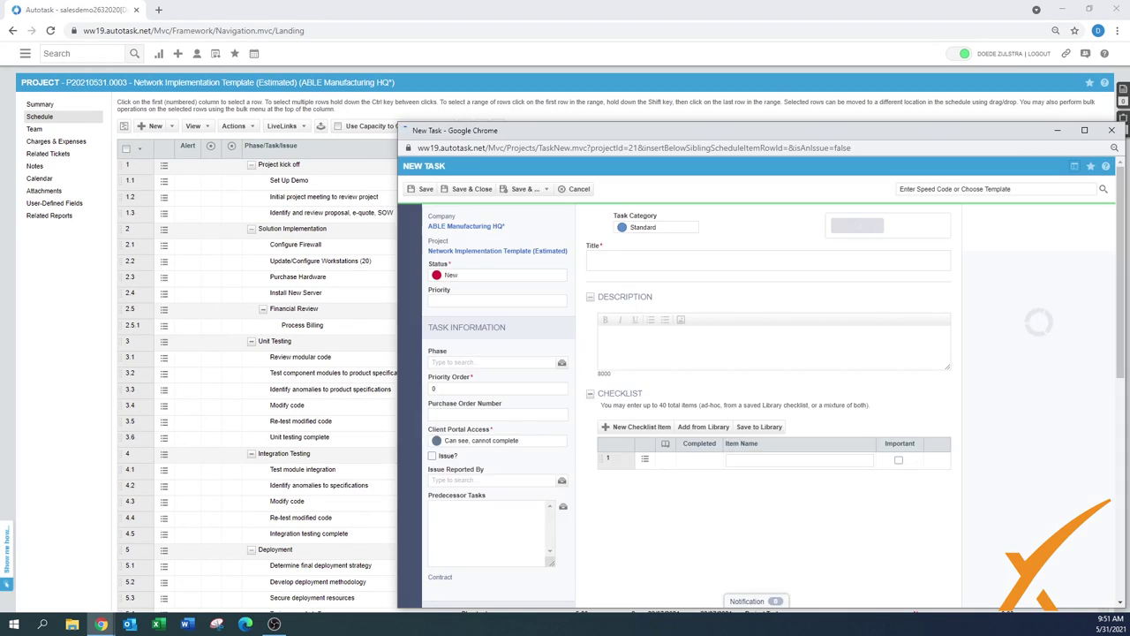
click(923, 194)
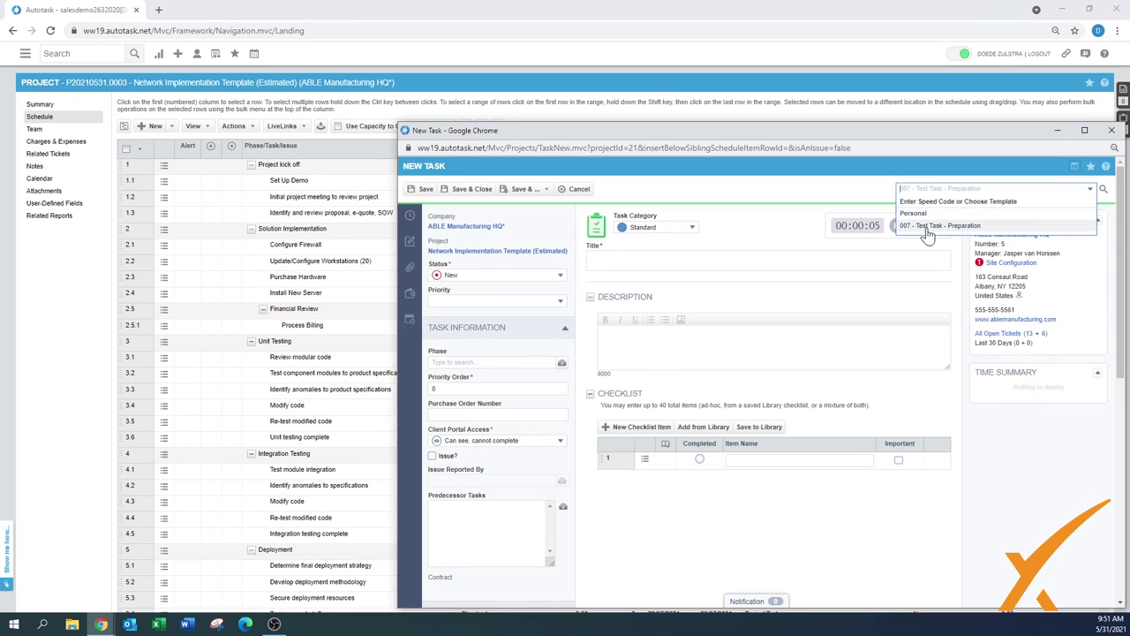
key(Down)
click(925, 228)
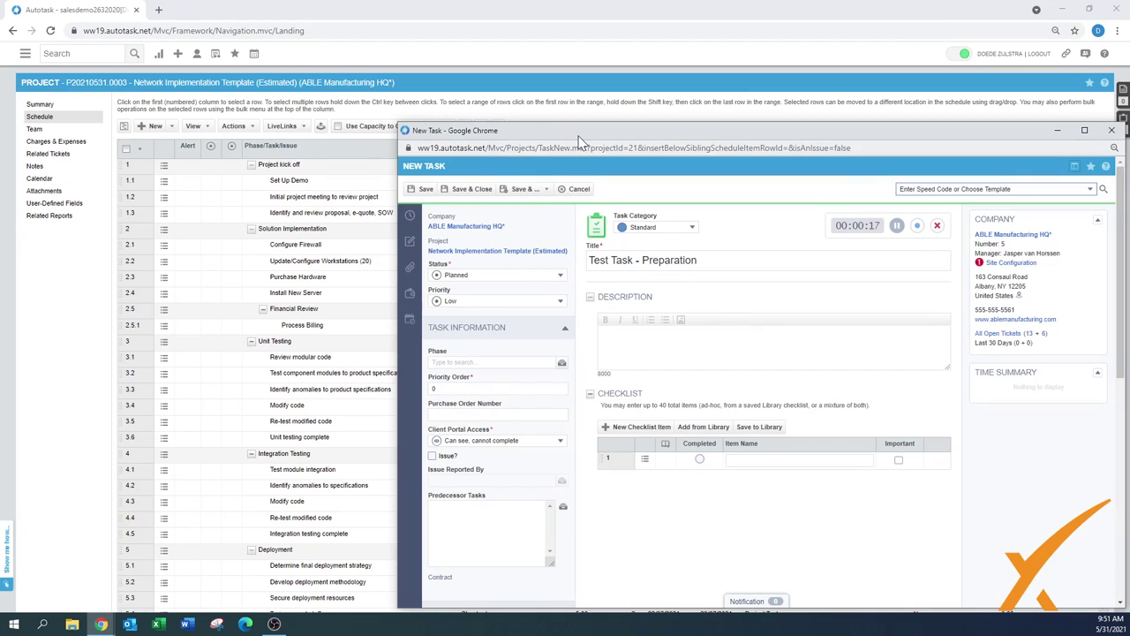
Check the new task's details and schedule, save and close it, and find it in the project schedule.
drag(580, 142, 543, 81)
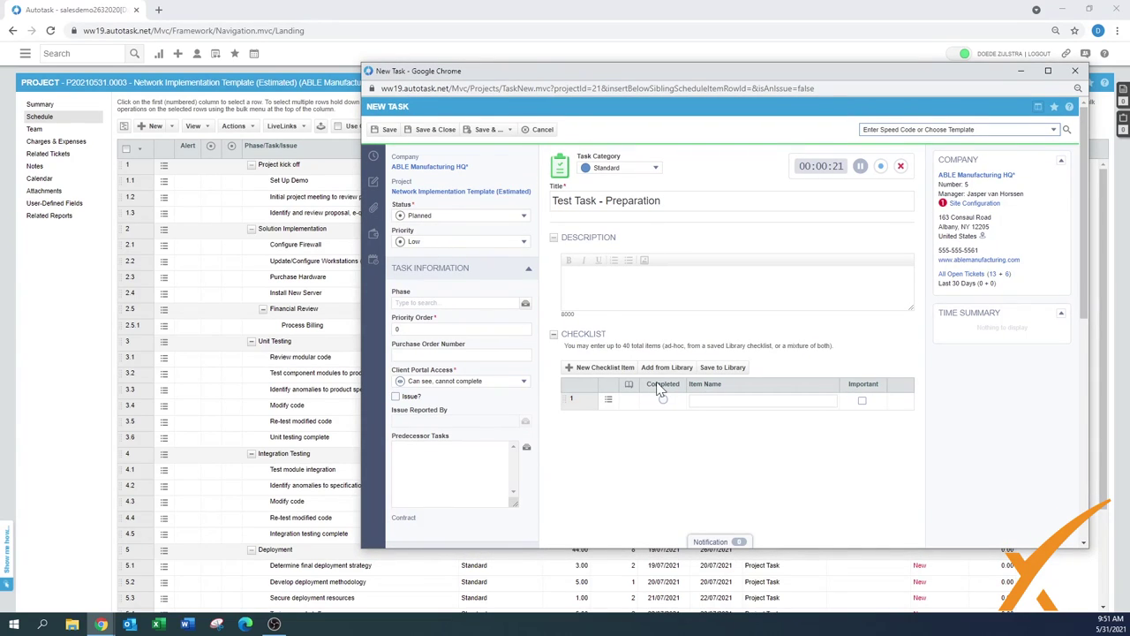
scroll(1083, 334, down, 1)
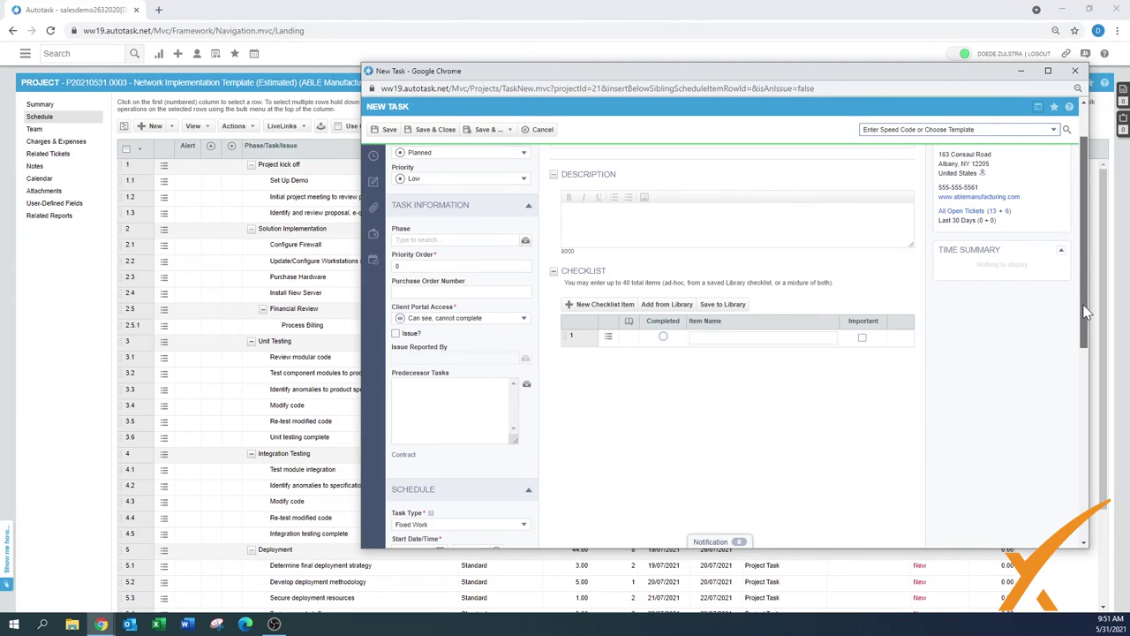
drag(1086, 313, 1086, 390)
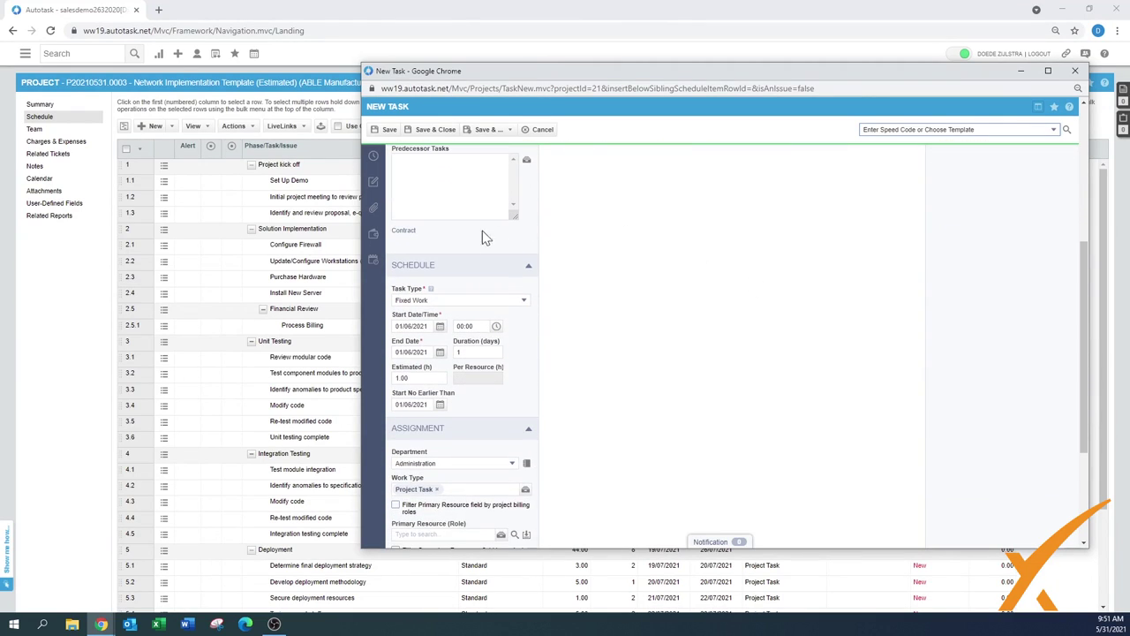
drag(1085, 341, 1096, 205)
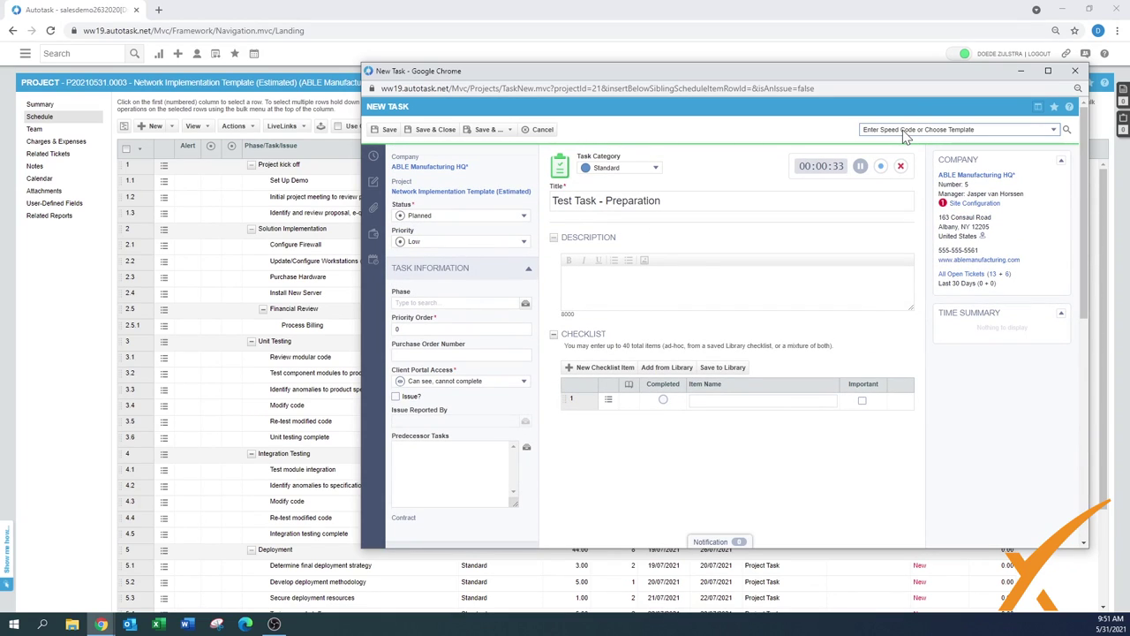
click(432, 132)
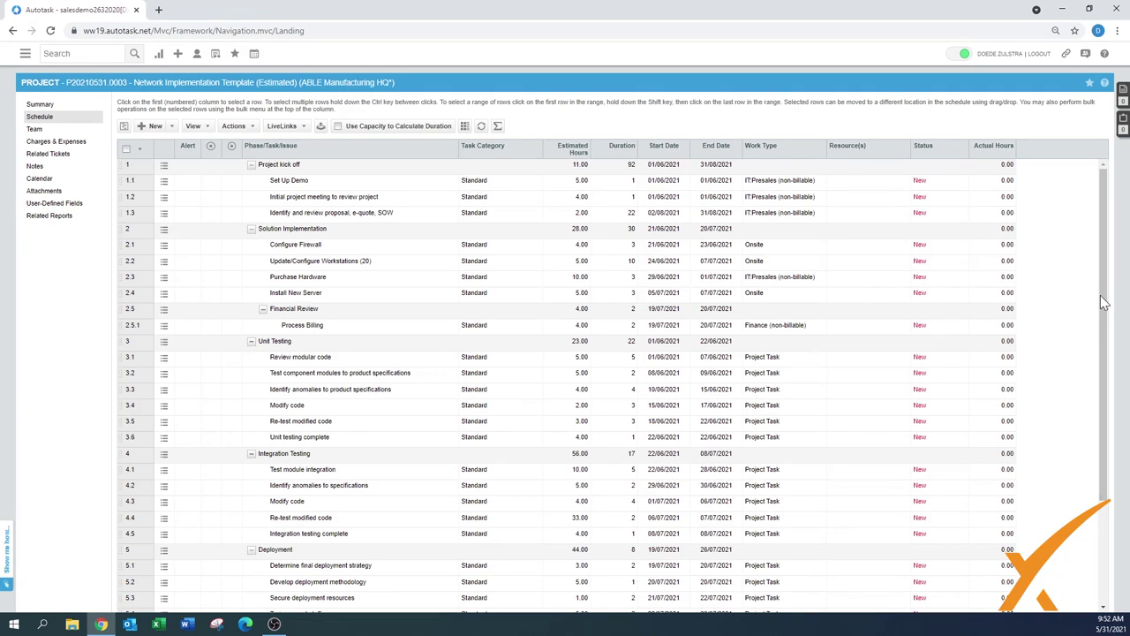
drag(1108, 299, 1104, 399)
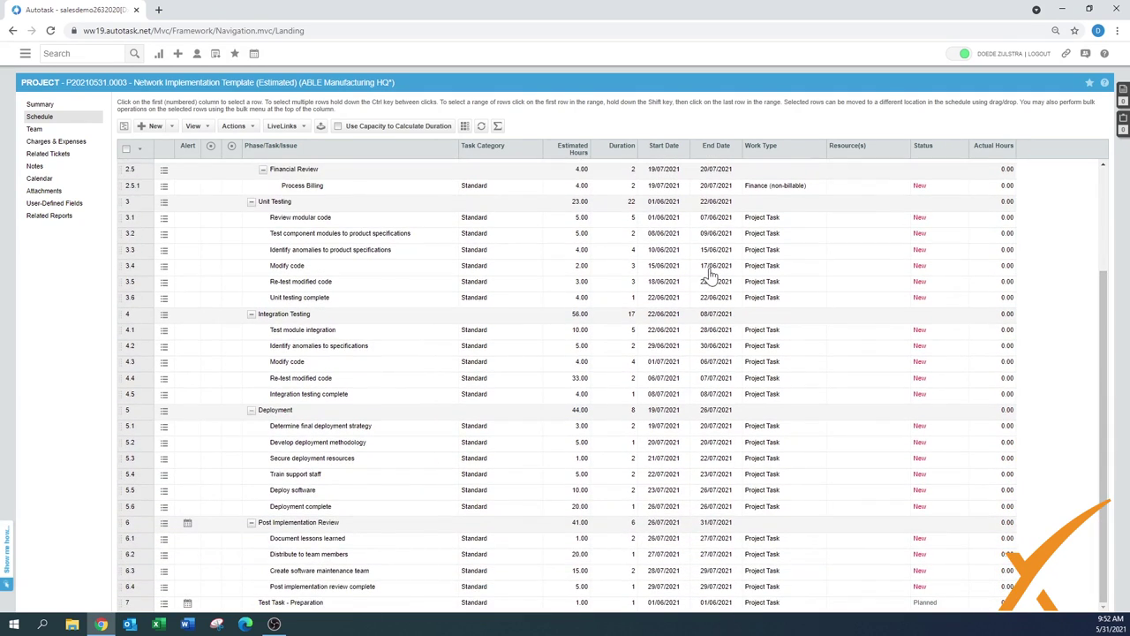